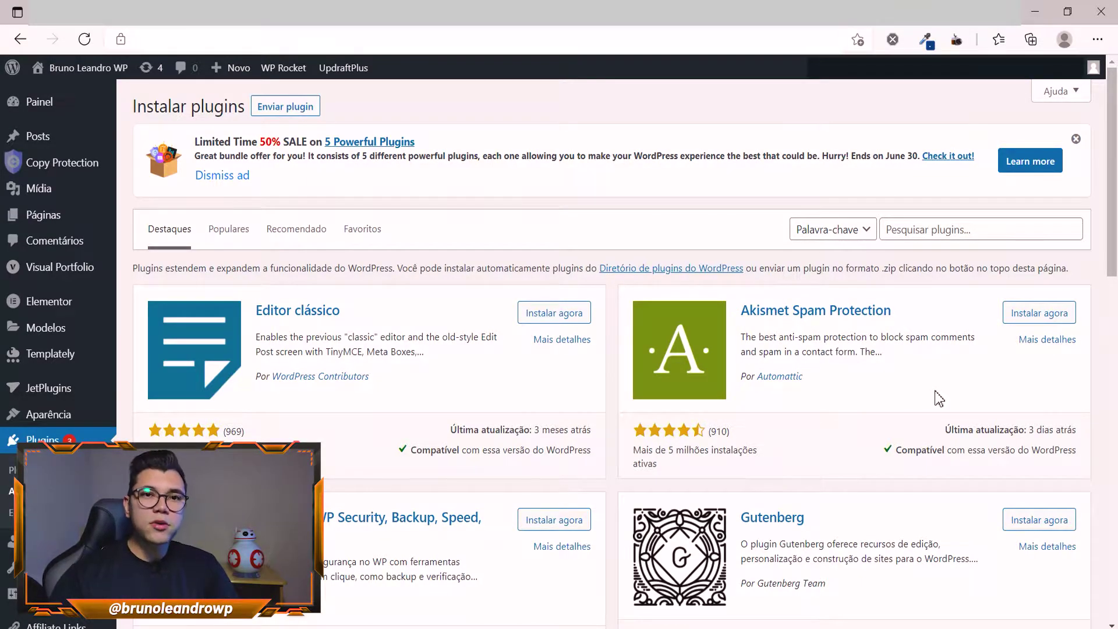
# Search the plugin directory for "duplicator", and install and activate the Duplicator WordPress migration plugin
pyautogui.click(933, 220)
pyautogui.write('dupl')
pyautogui.press('BackSpace')
pyautogui.write('duplicator')
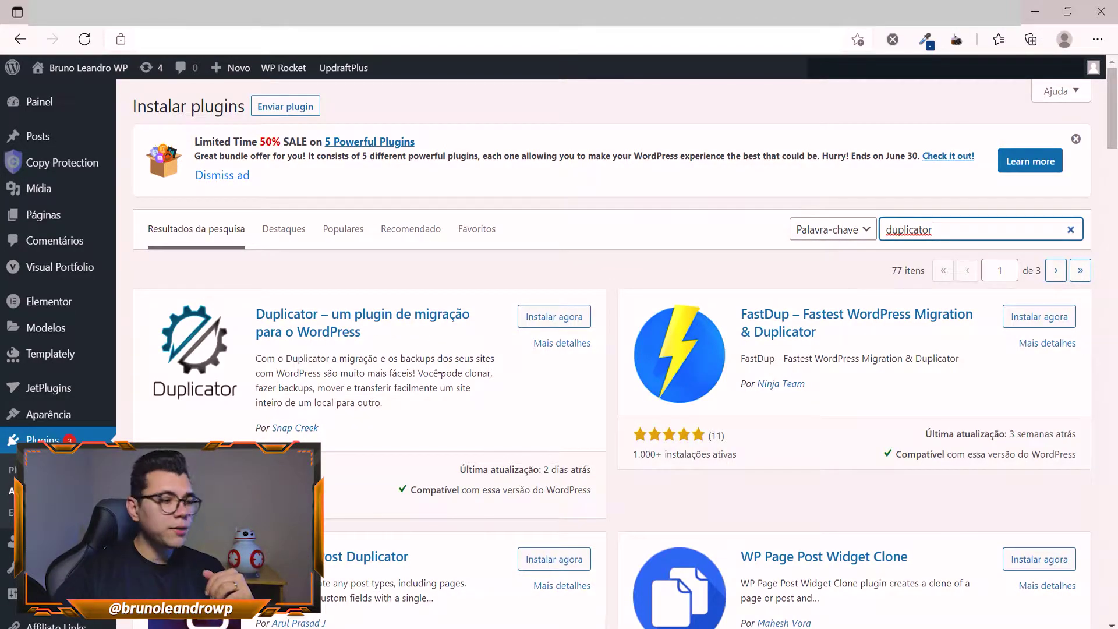
pyautogui.click(554, 316)
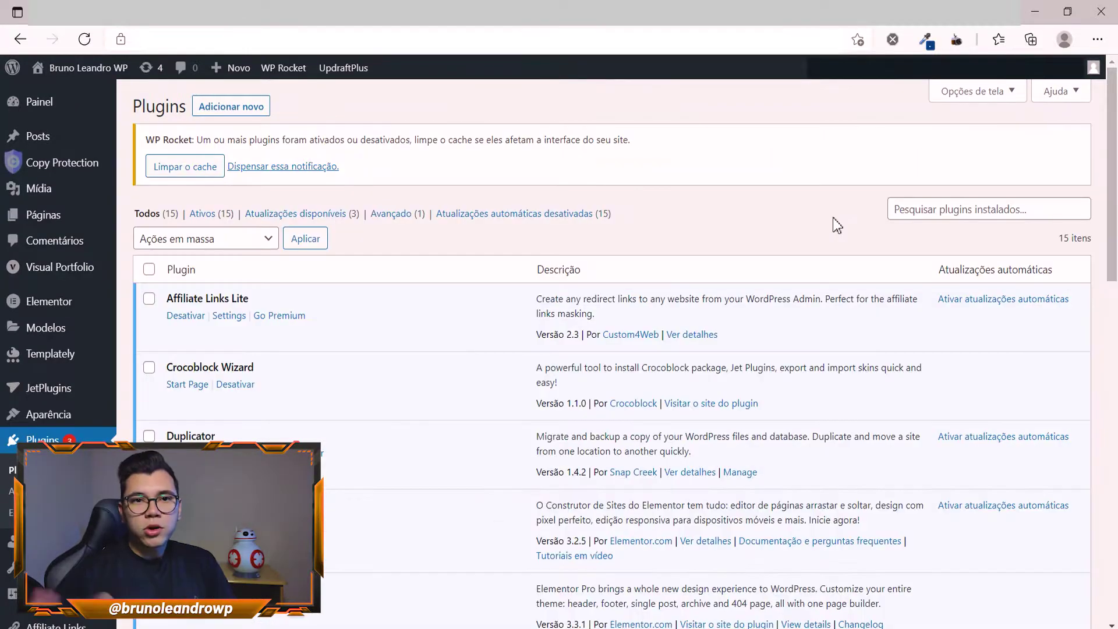
# Open the Duplicator plugin's Packages page
pyautogui.moveTo(116, 427)
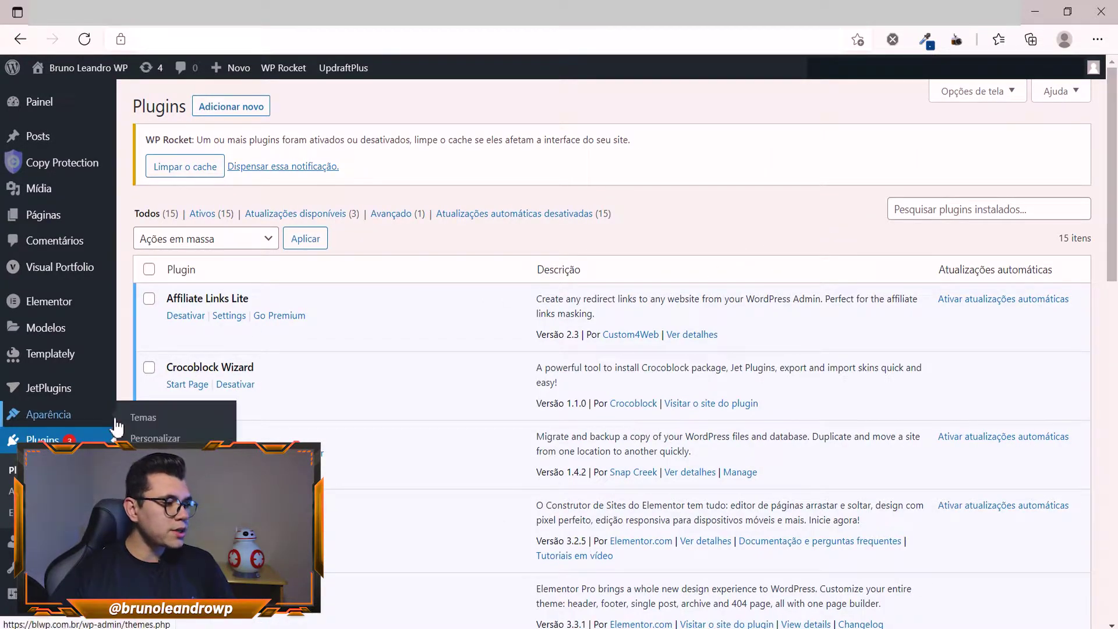
pyautogui.scroll(-1, 30, 350)
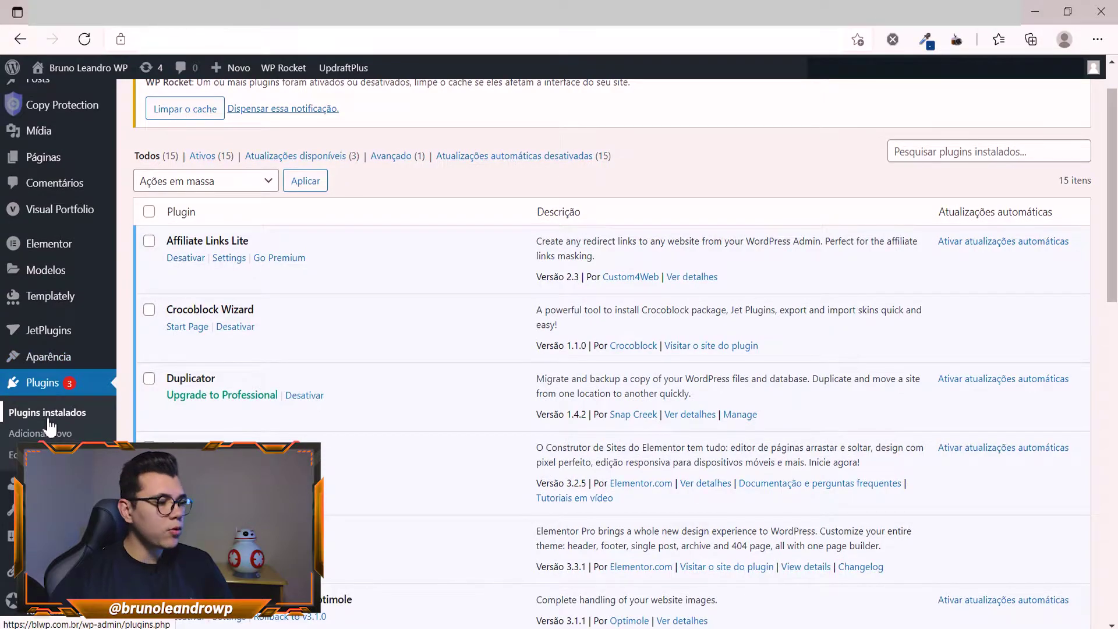
pyautogui.scroll(-4, 64, 402)
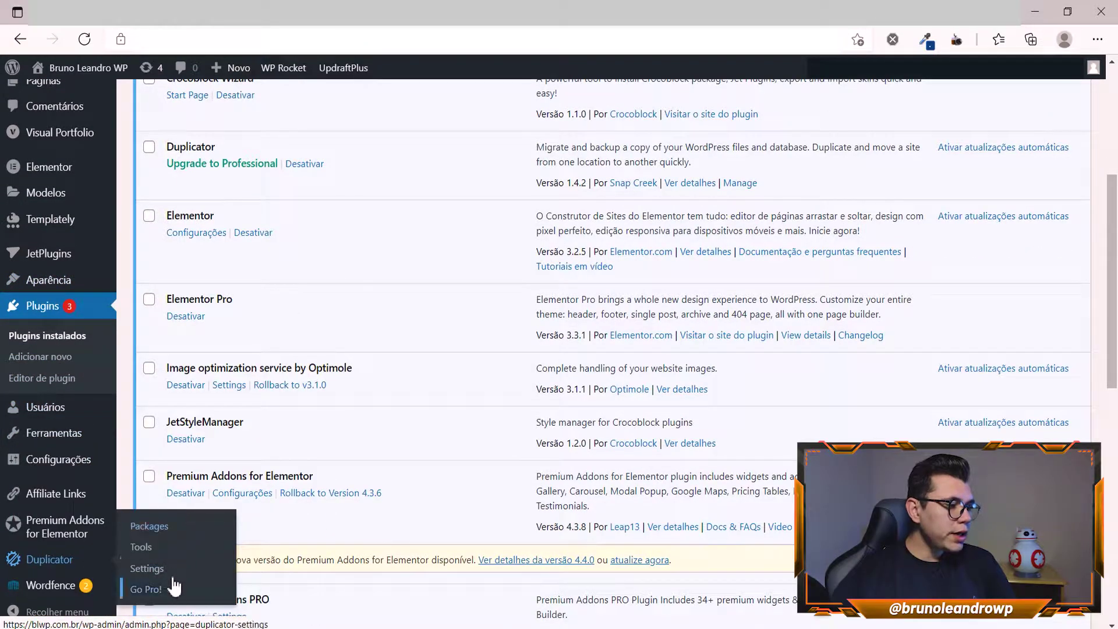
pyautogui.click(169, 529)
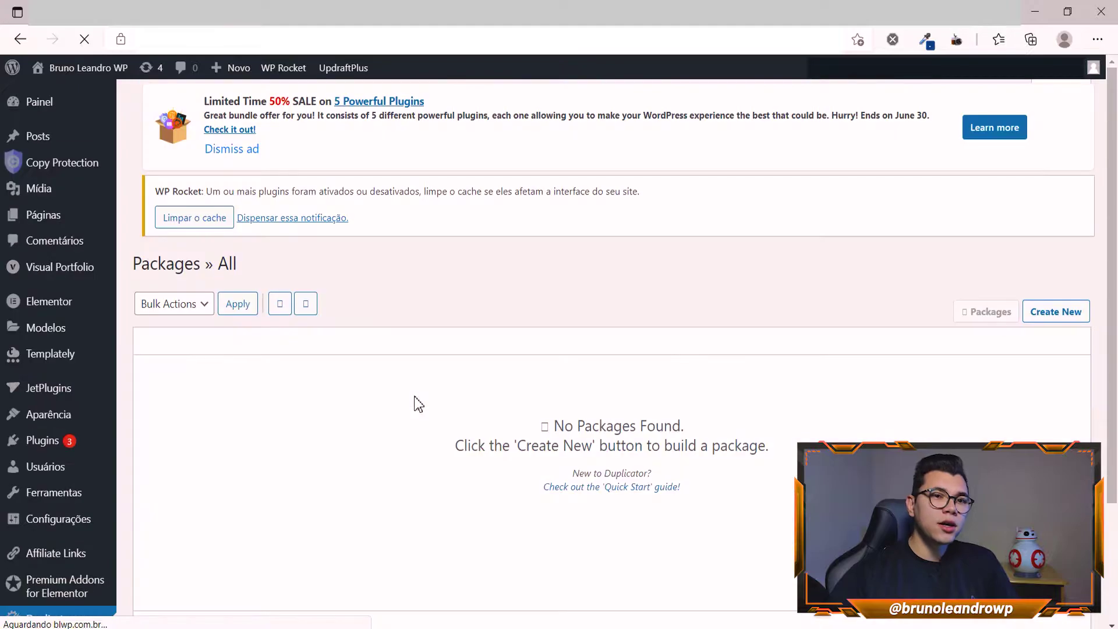
# Open Duplicator's Tools page and examine the Stored Data section of its diagnostics
pyautogui.scroll(-3, 91, 513)
pyautogui.click(83, 516)
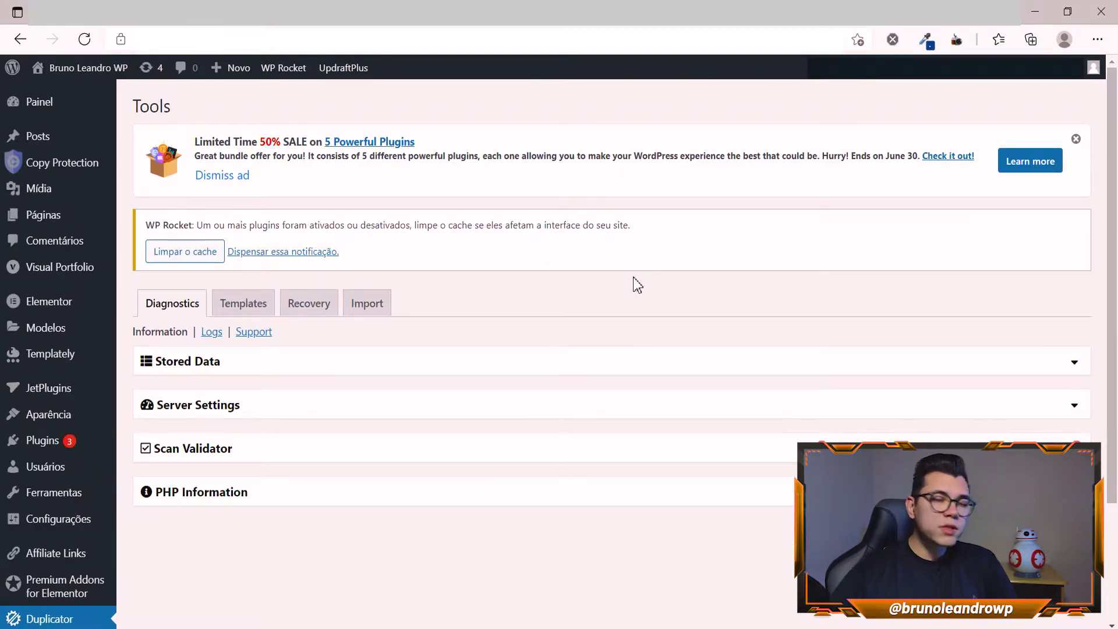
pyautogui.scroll(-2, 626, 297)
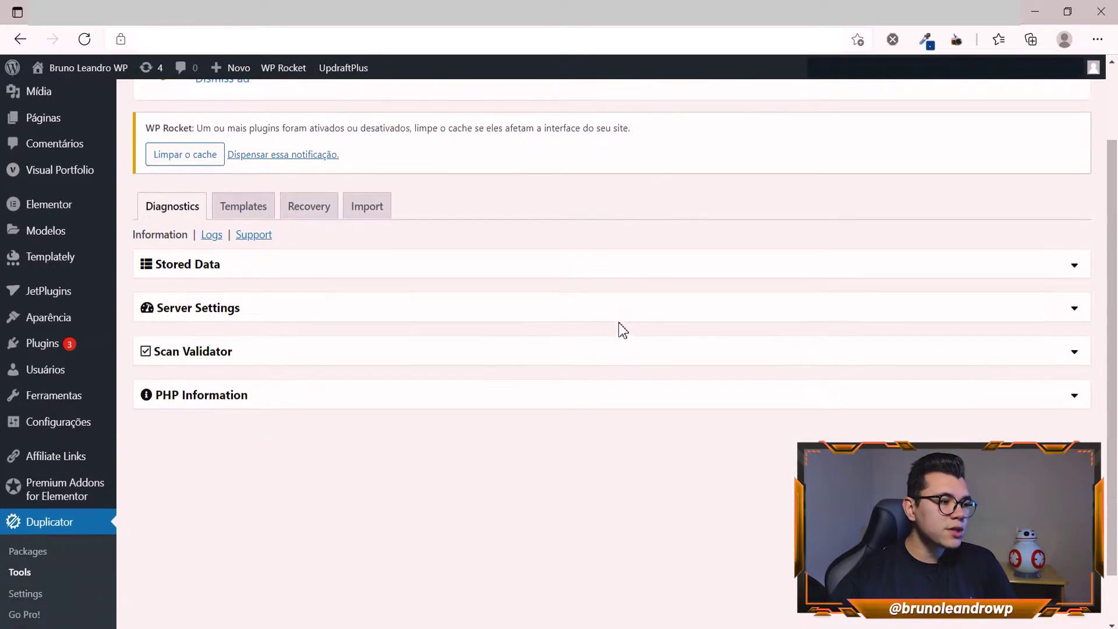
pyautogui.click(623, 247)
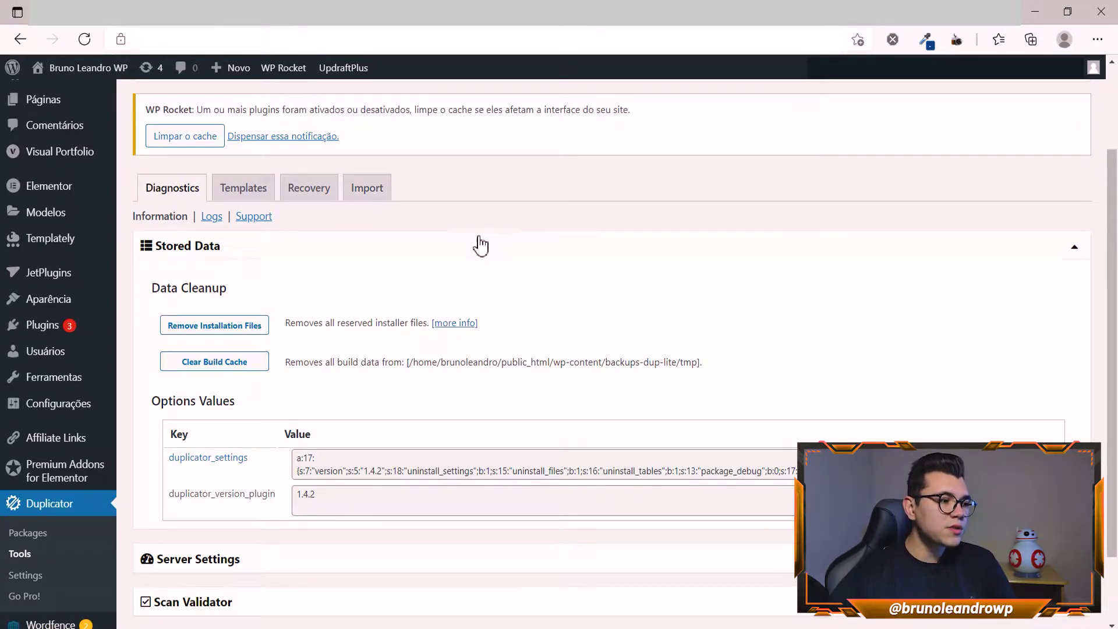
pyautogui.scroll(-2, 479, 242)
# Open Duplicator's Settings and review the General plugin, debug and advanced options
pyautogui.scroll(4, 408, 445)
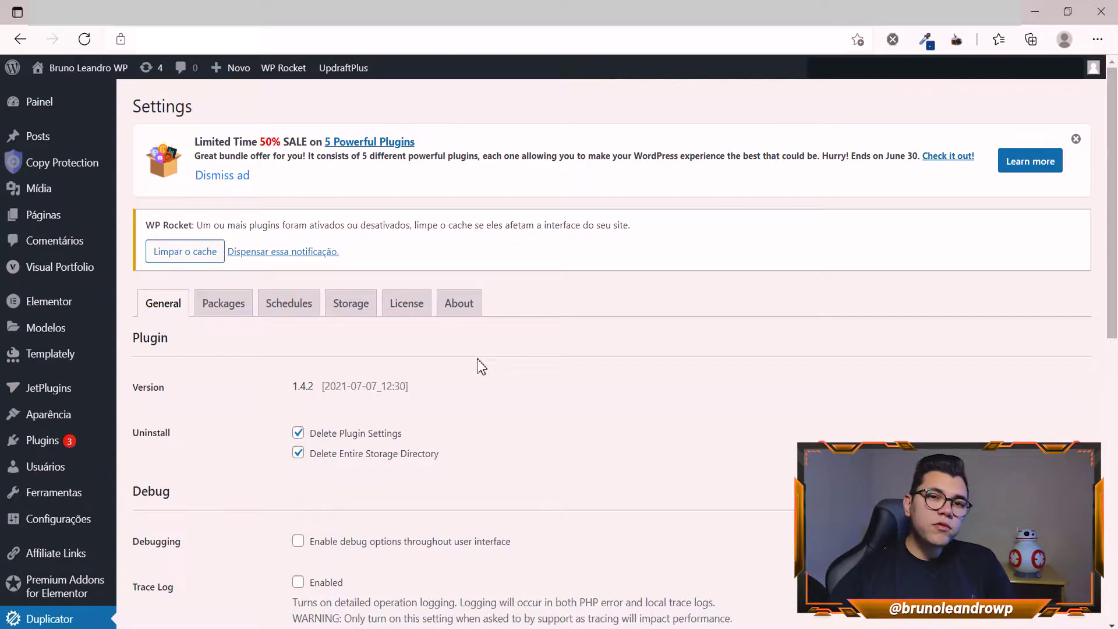
pyautogui.scroll(-2, 477, 360)
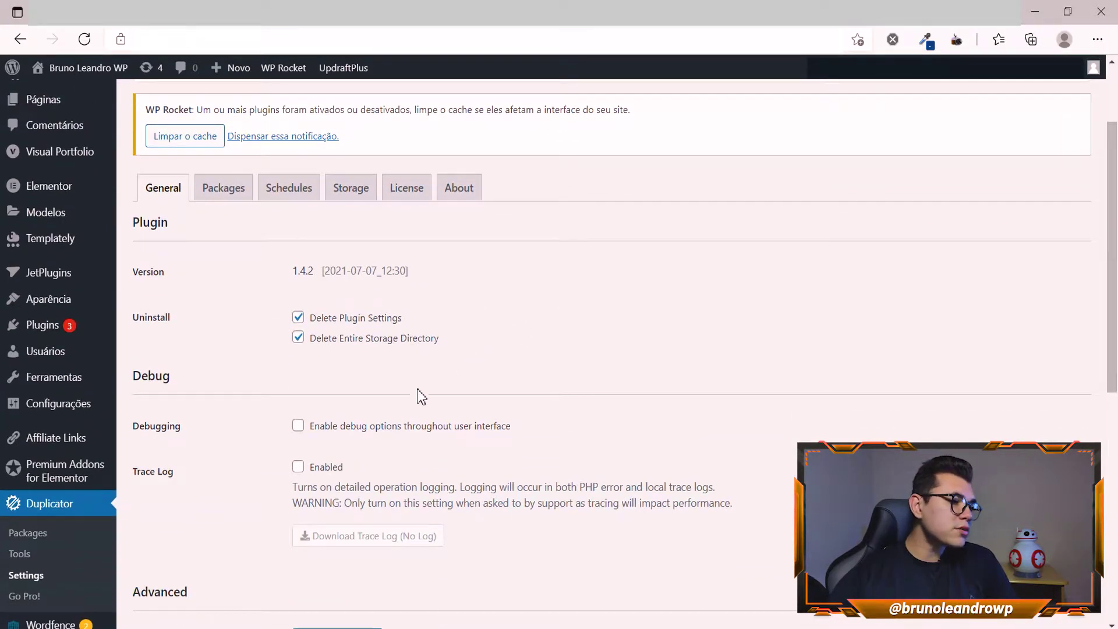
pyautogui.scroll(-1, 418, 388)
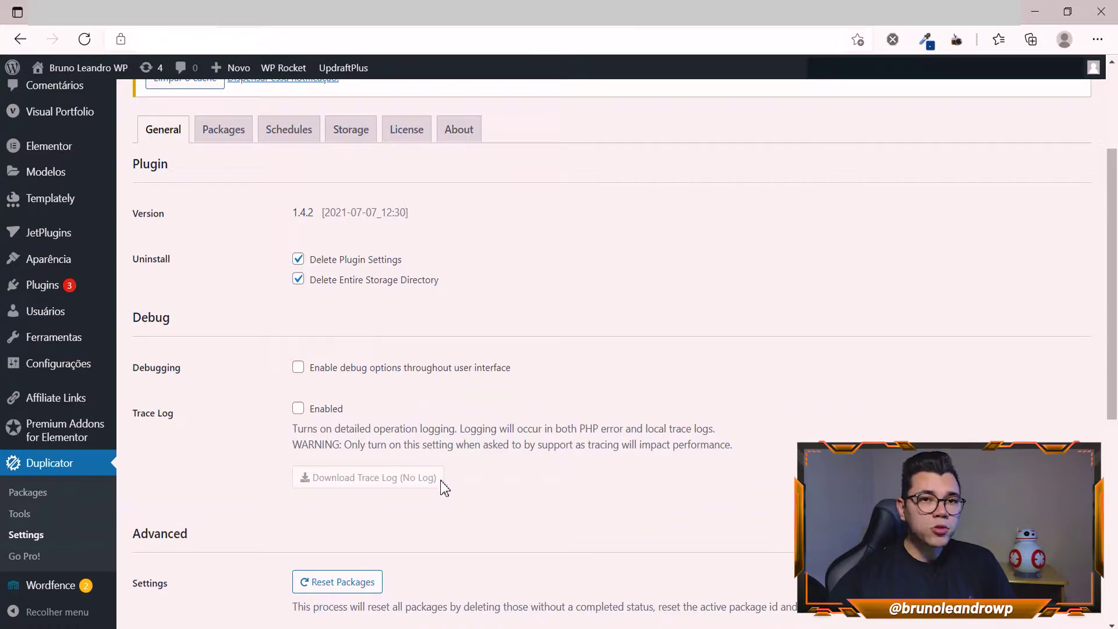
pyautogui.scroll(-1, 441, 481)
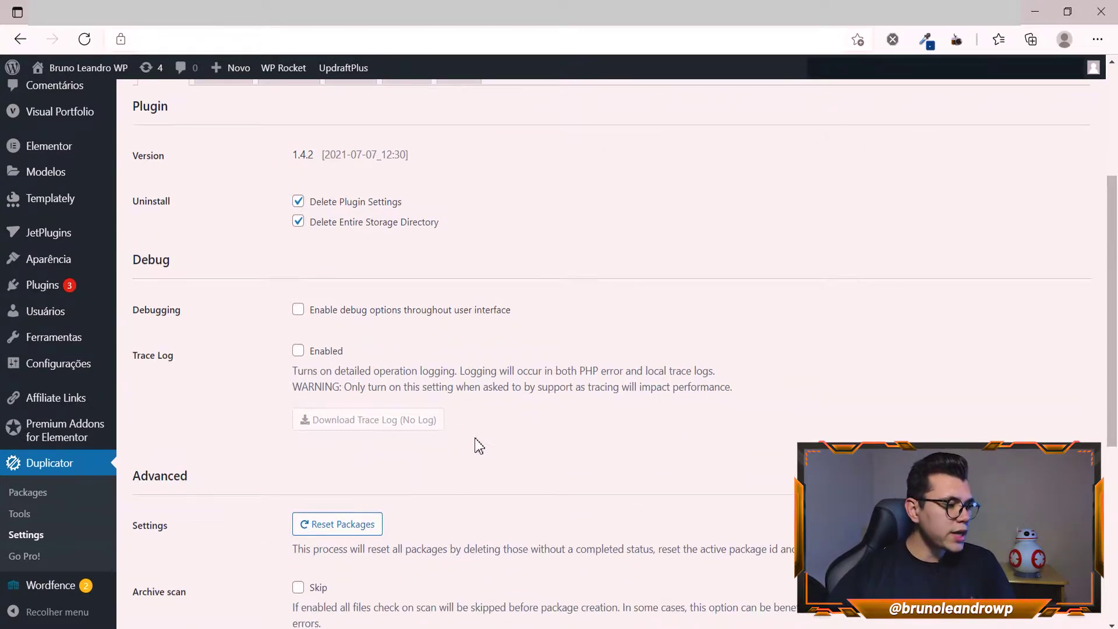
# Create a new Duplicator package named portfolio_brunoleandrowp and proceed to the system scan
pyautogui.click(70, 493)
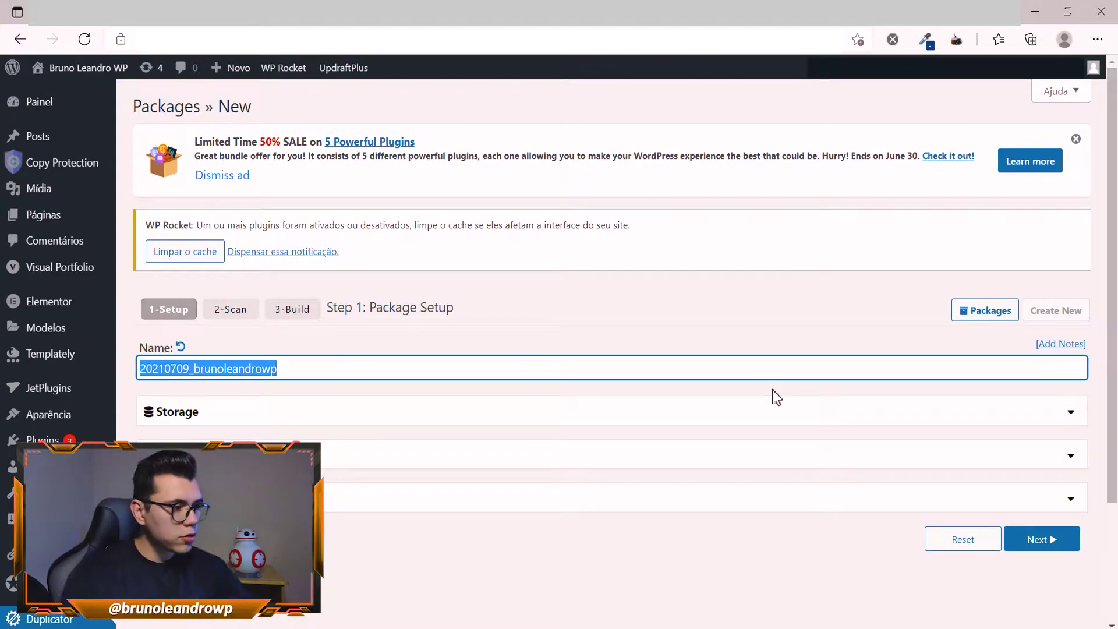
pyautogui.write('portfol')
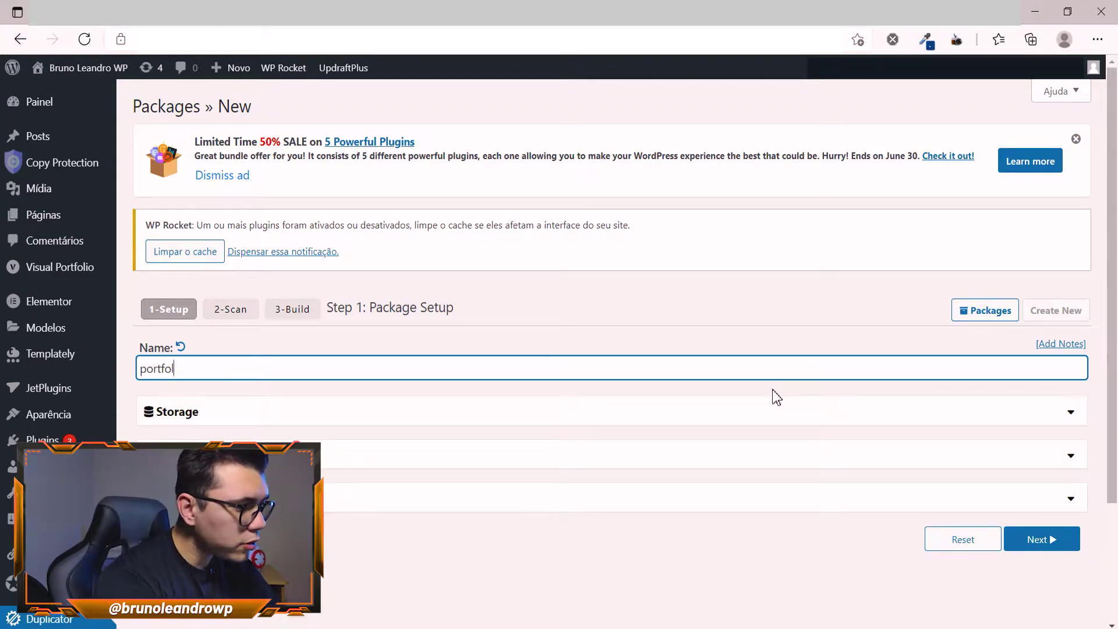
pyautogui.write('io_brunoleandrowp')
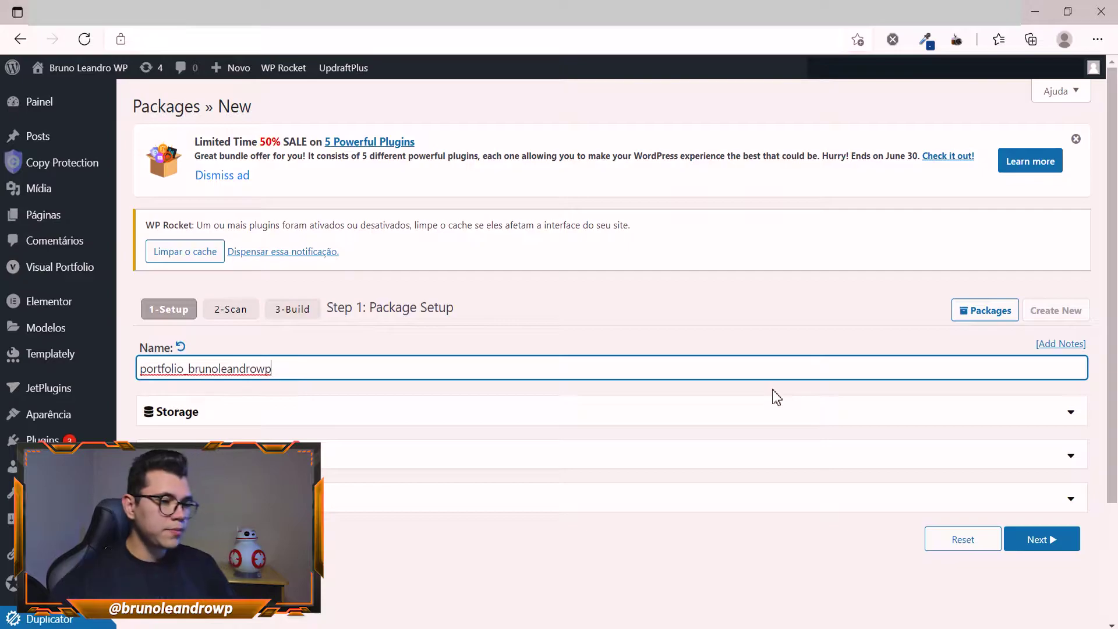
pyautogui.click(1041, 545)
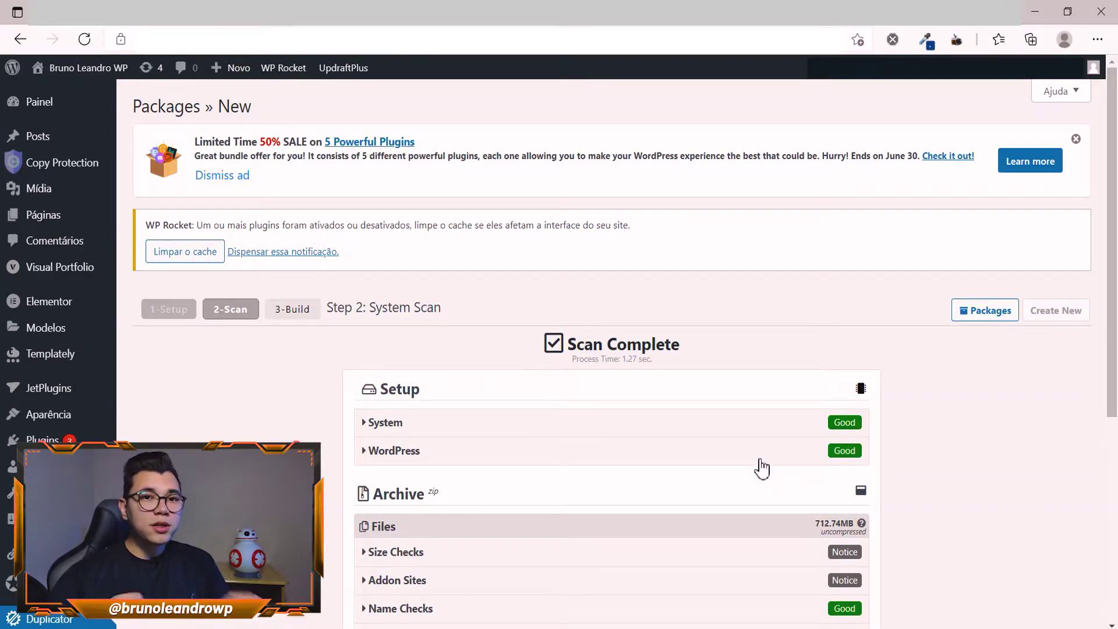
# Accept continuing despite the scan notices, build the package and download its archive
pyautogui.scroll(-20, 762, 468)
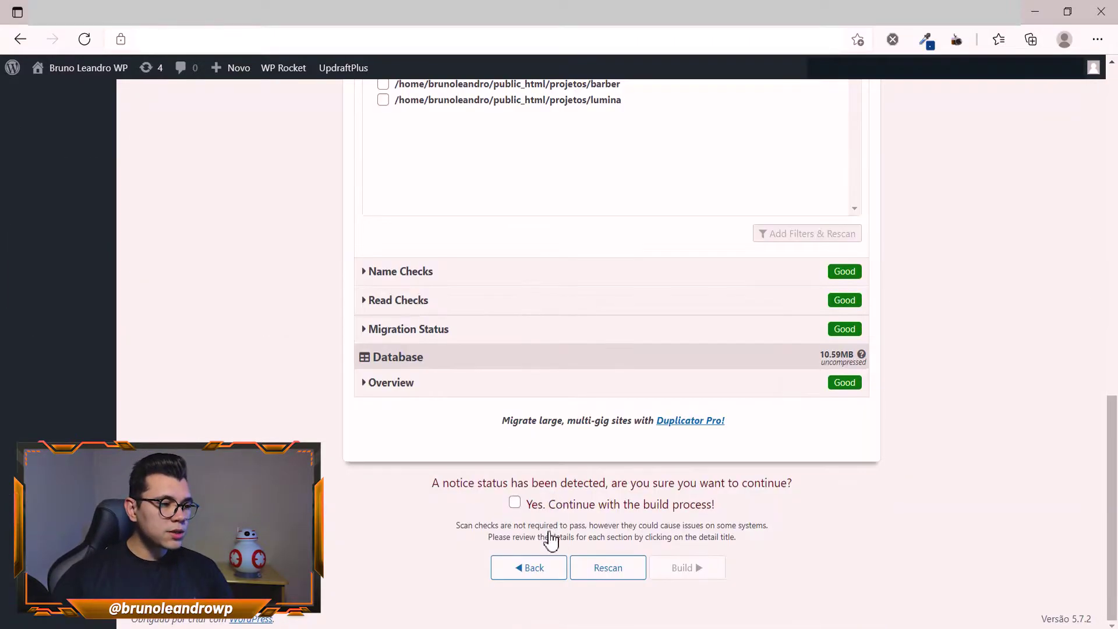
pyautogui.click(515, 511)
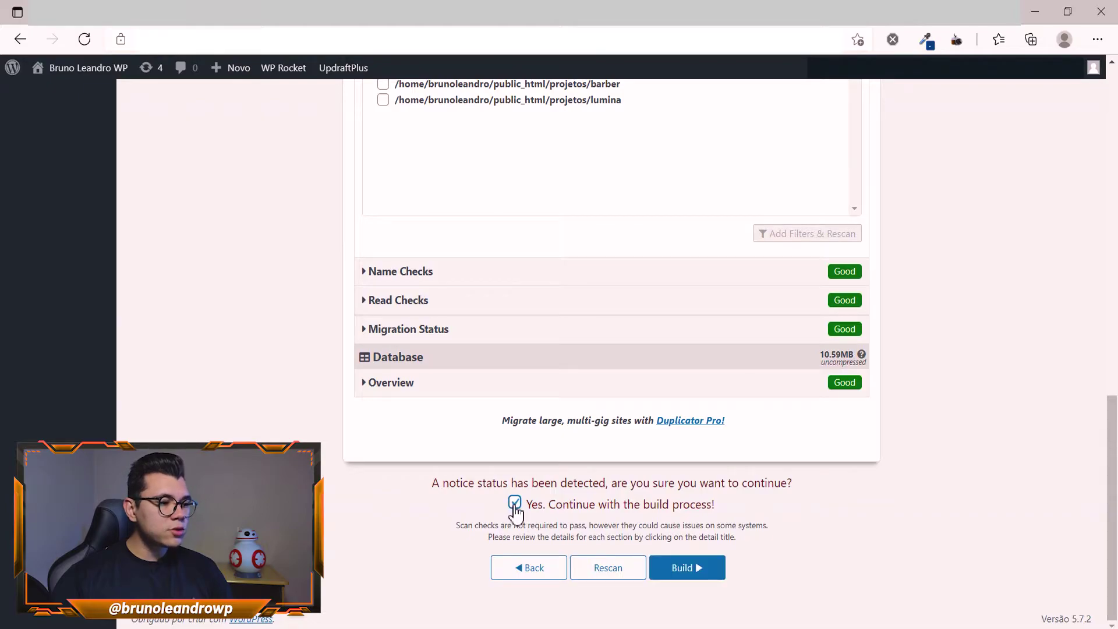
pyautogui.click(685, 578)
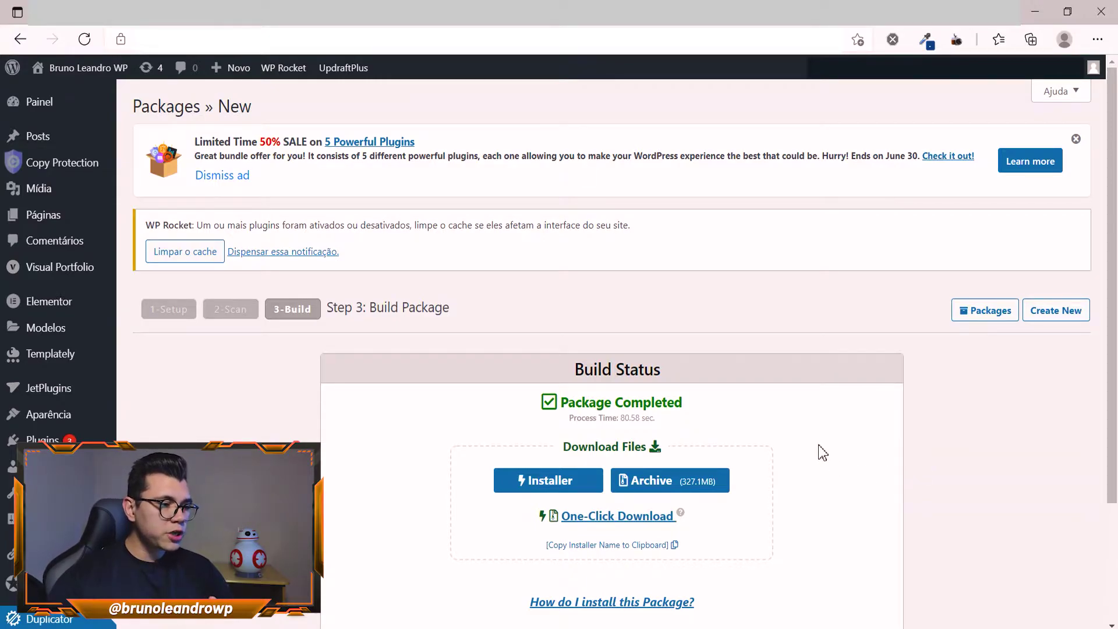
pyautogui.scroll(-2, 820, 452)
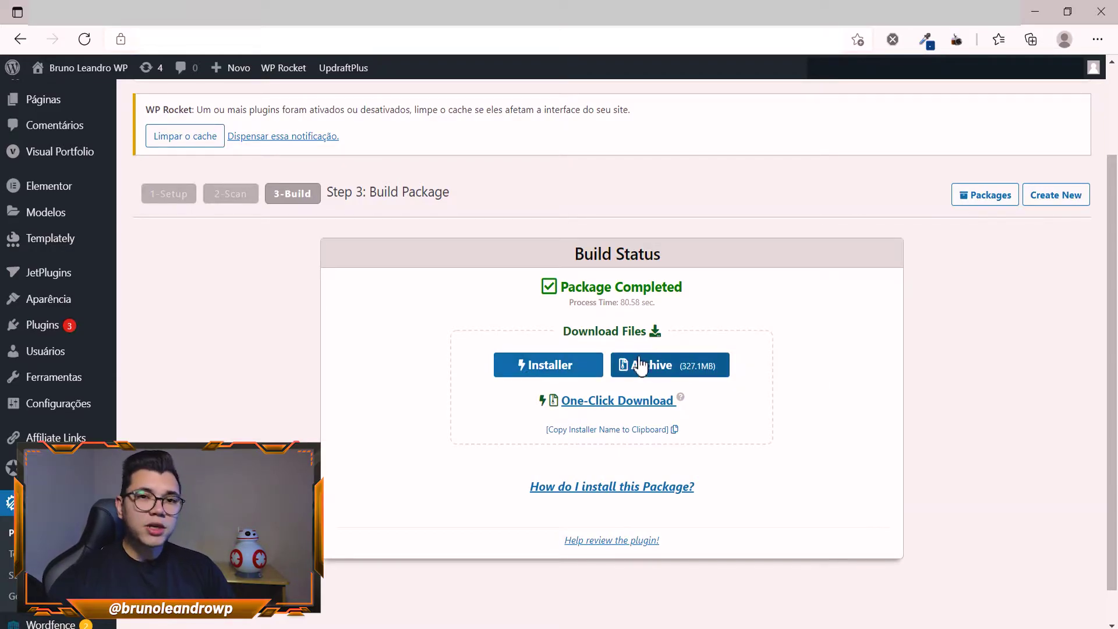
pyautogui.click(623, 374)
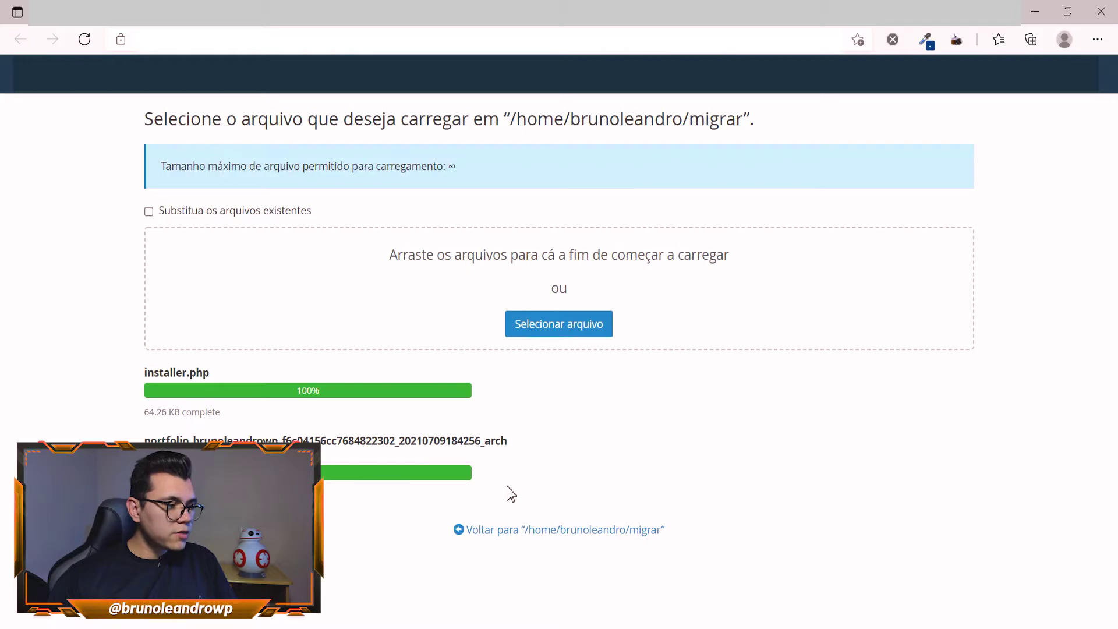
# Leave the file upload page, open installer.php on the destination site, accept the terms and notices, and run the deployment
pyautogui.click(547, 530)
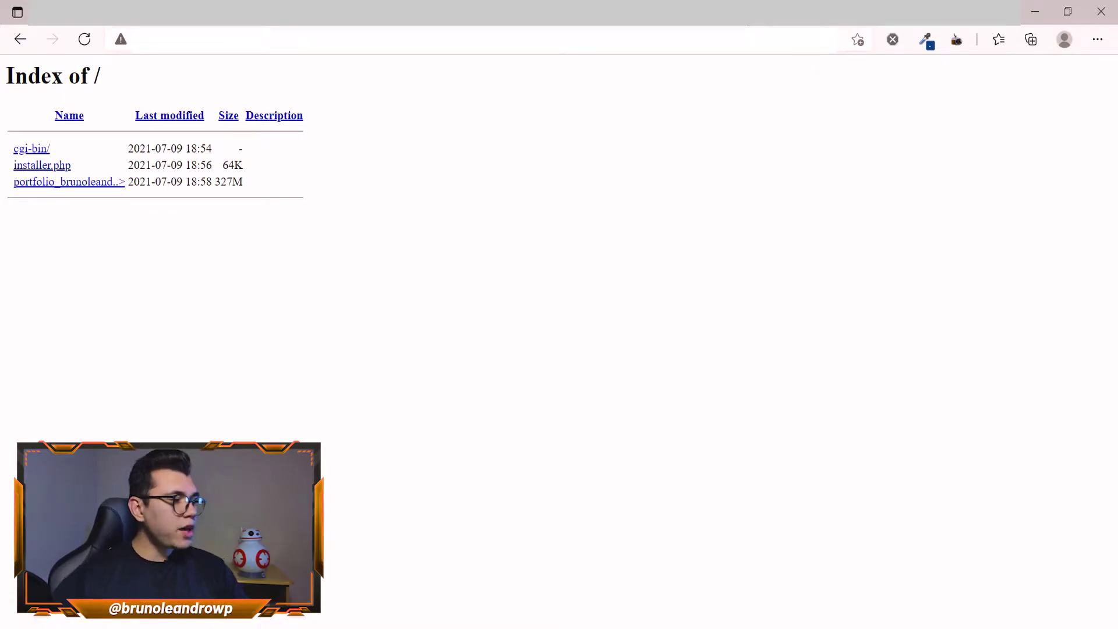
pyautogui.click(50, 168)
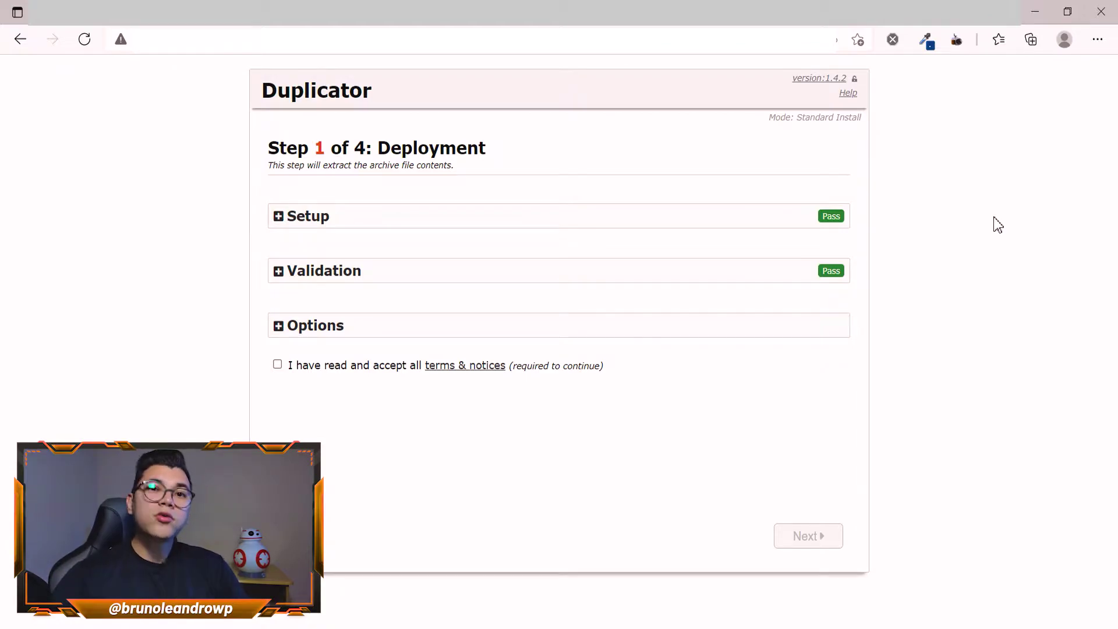
pyautogui.click(277, 364)
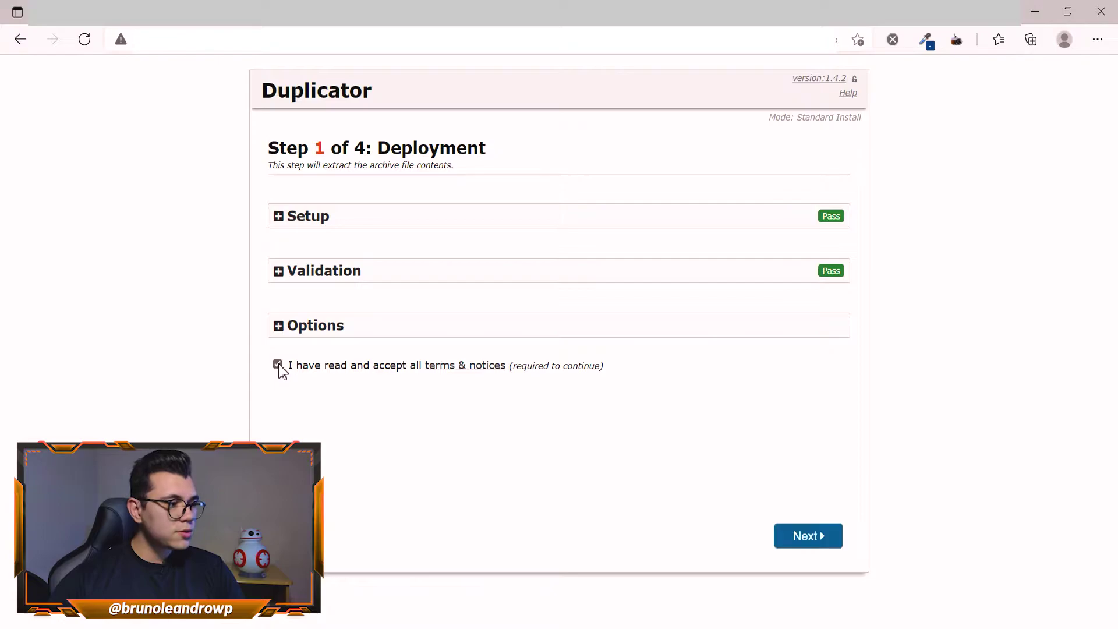
pyautogui.click(819, 541)
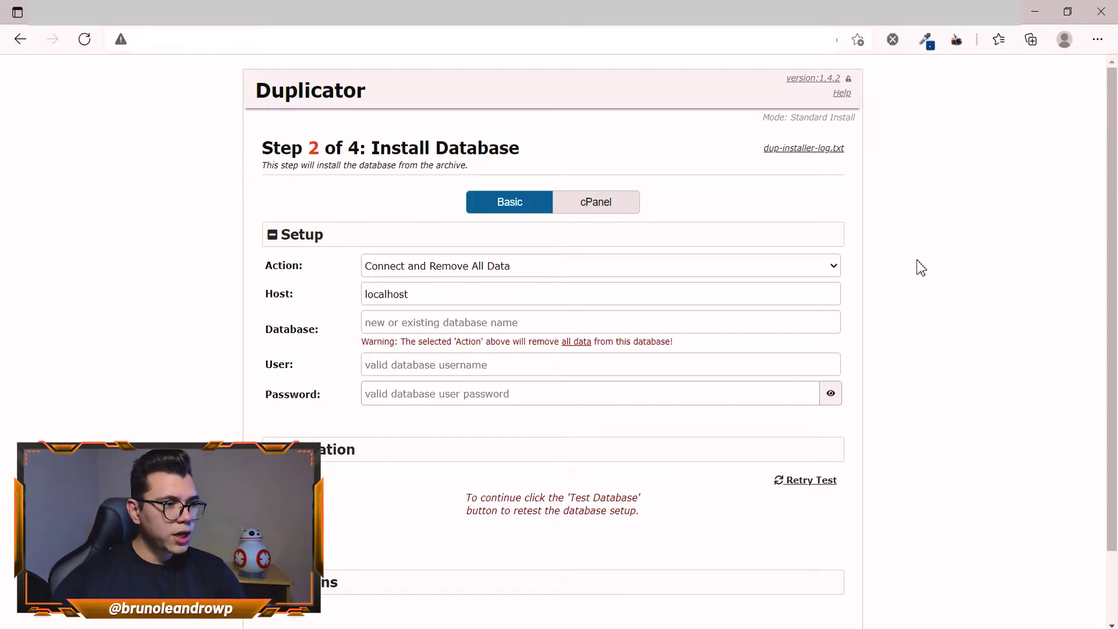
# Switch to the hosting panel's MySQL databases page and create a database with the name migrar
pyautogui.click(384, 12)
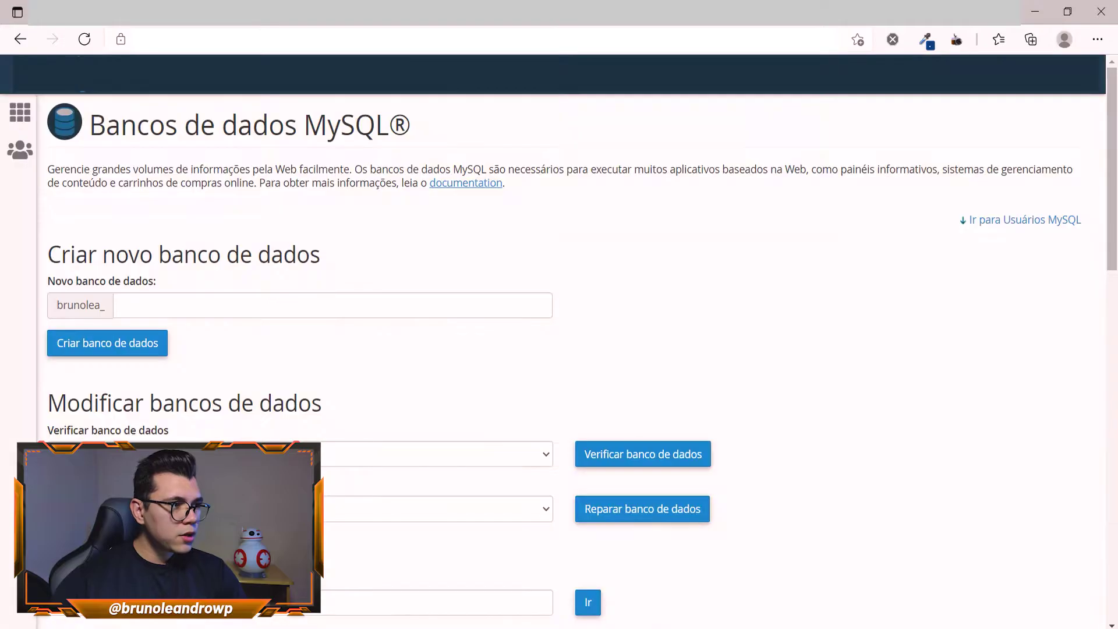
pyautogui.click(496, 312)
pyautogui.write('migrar')
pyautogui.click(75, 344)
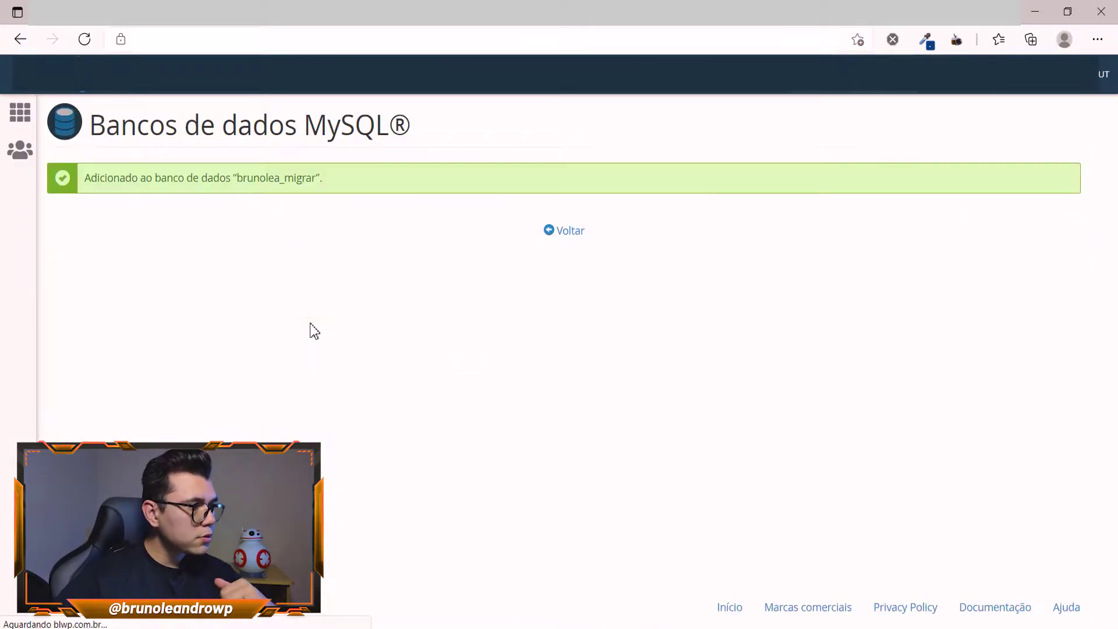
# Add a new MySQL user named blwp, entering and repeating the user's password
pyautogui.scroll(-4, 313, 384)
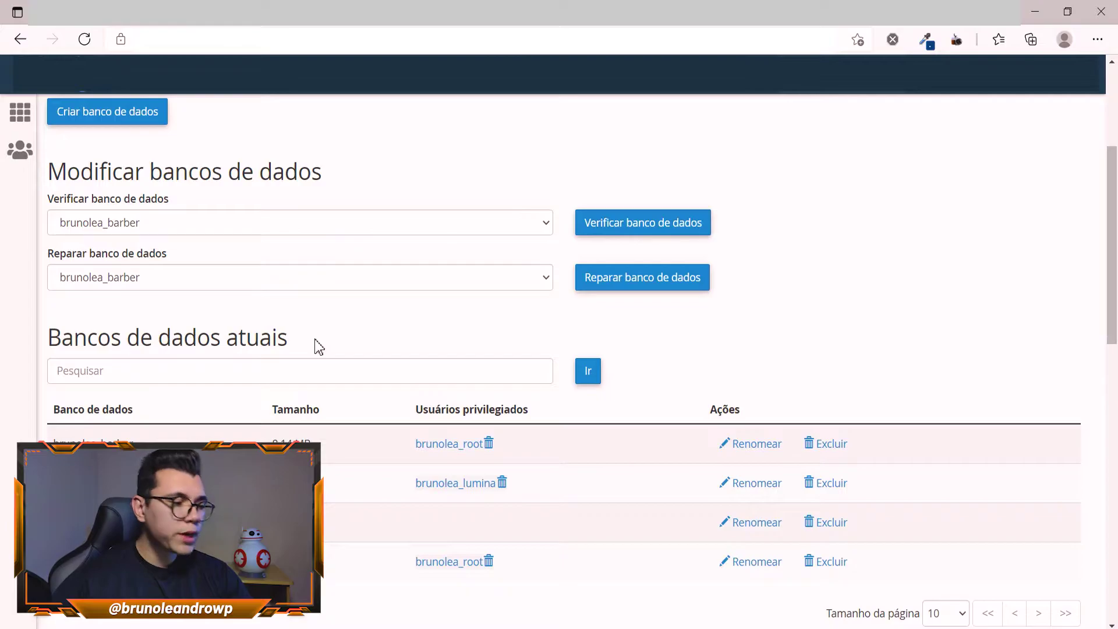
pyautogui.scroll(-9, 315, 347)
pyautogui.click(183, 255)
pyautogui.write('blwp')
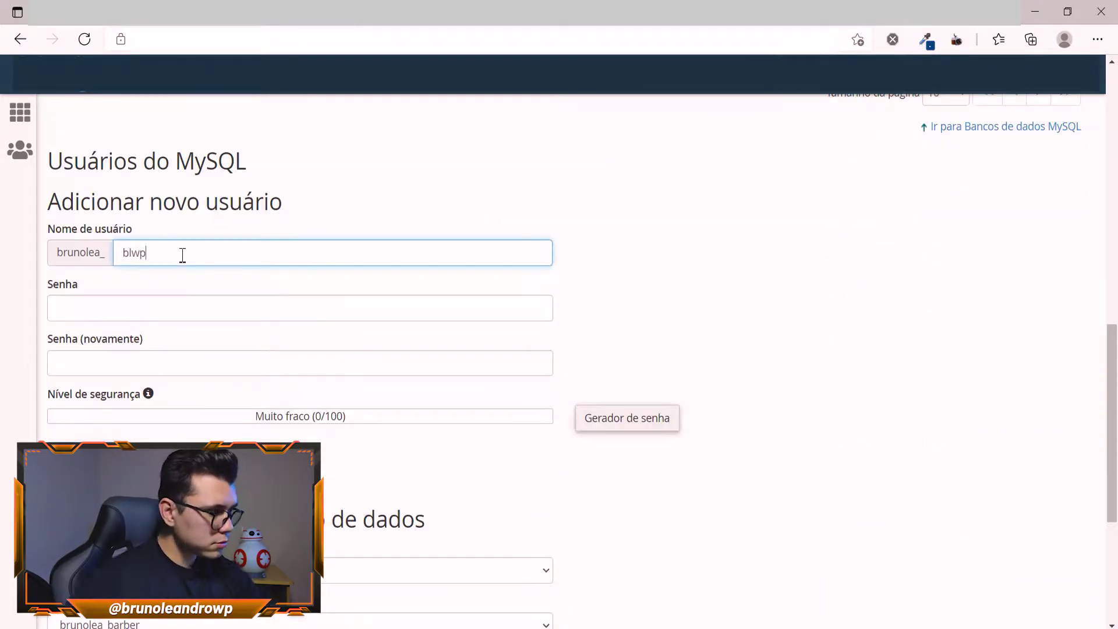
pyautogui.click(120, 299)
pyautogui.write('••••••••')
pyautogui.press('Tab')
pyautogui.write('••••••••')
pyautogui.doubleClick(77, 295)
pyautogui.write('•••••••••')
pyautogui.press('Tab')
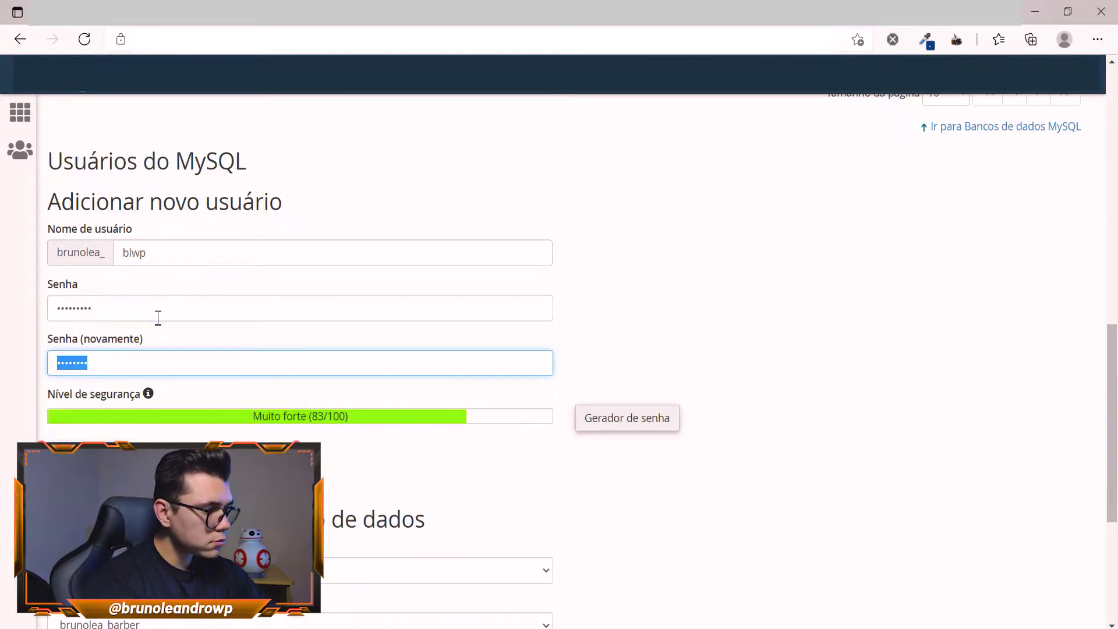
pyautogui.write('•••••••••')
pyautogui.press('Return')
# Add the user brunolea_blwp to the database brunolea_migrar and save its privileges
pyautogui.scroll(-15, 582, 349)
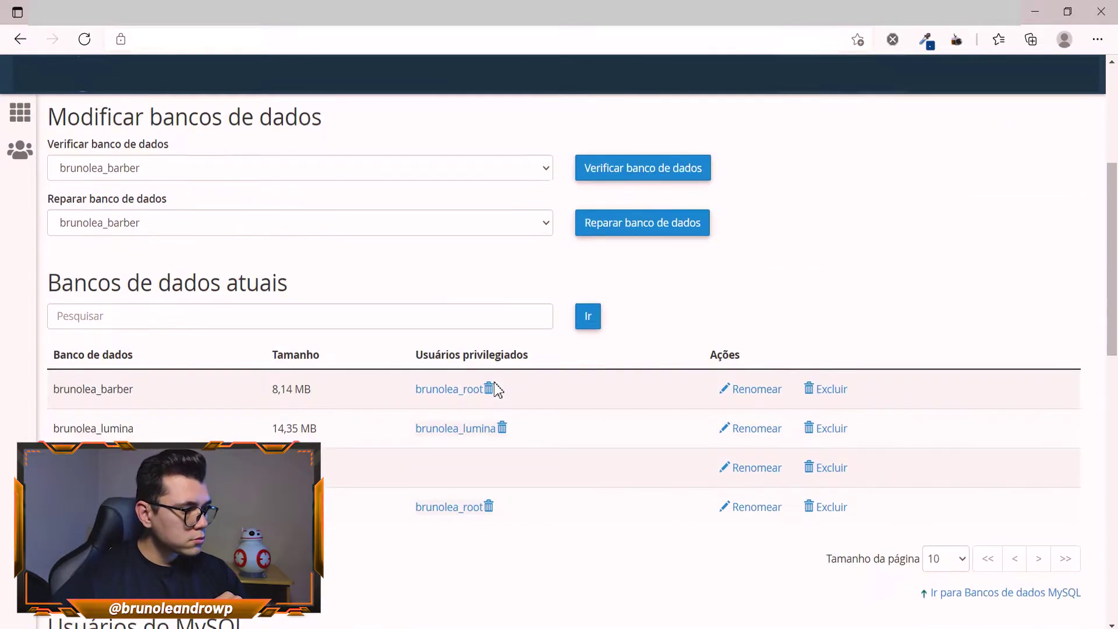
pyautogui.click(436, 509)
pyautogui.click(437, 547)
pyautogui.click(70, 553)
pyautogui.click(116, 263)
pyautogui.click(622, 534)
pyautogui.click(563, 564)
# Check the current databases list for the user assigned to brunolea_migrar
pyautogui.scroll(-15, 408, 407)
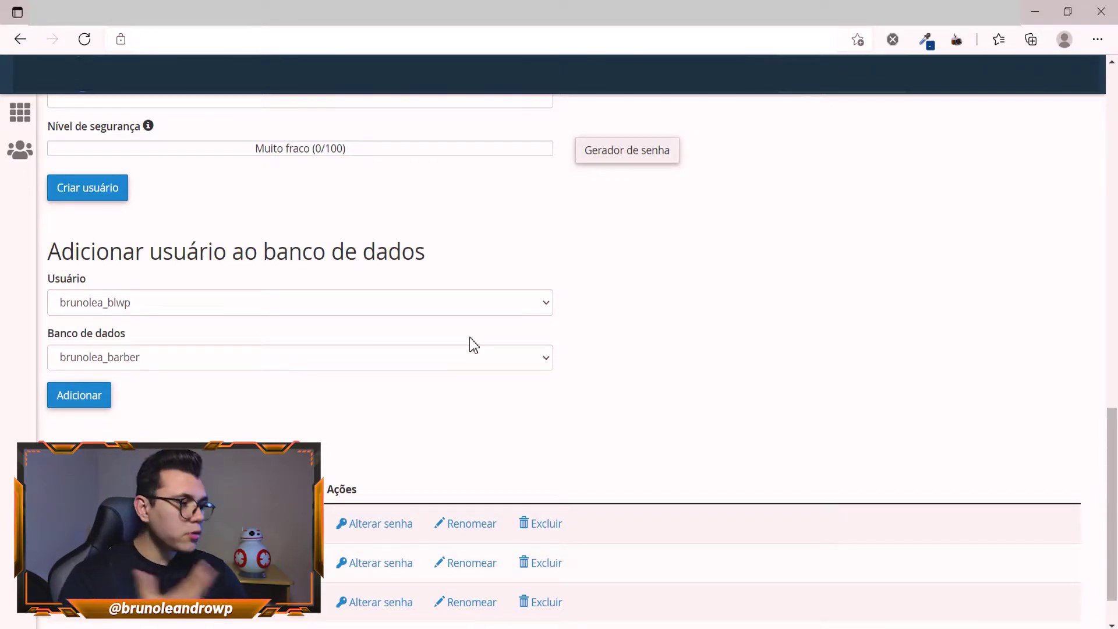
pyautogui.scroll(-1, 469, 343)
pyautogui.scroll(10, 467, 342)
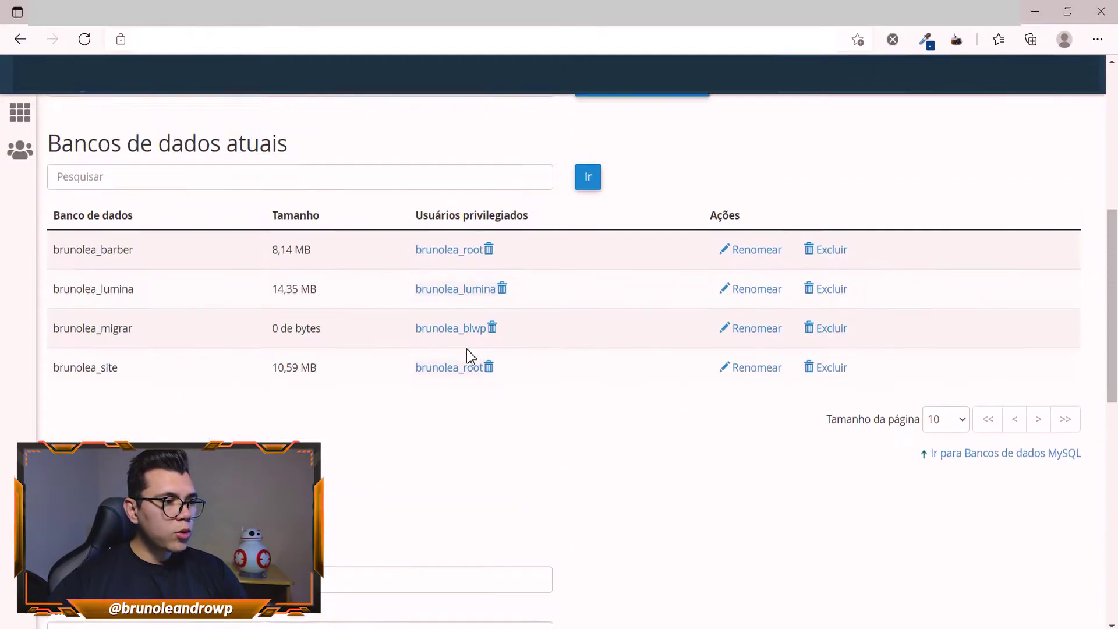
pyautogui.scroll(5, 466, 348)
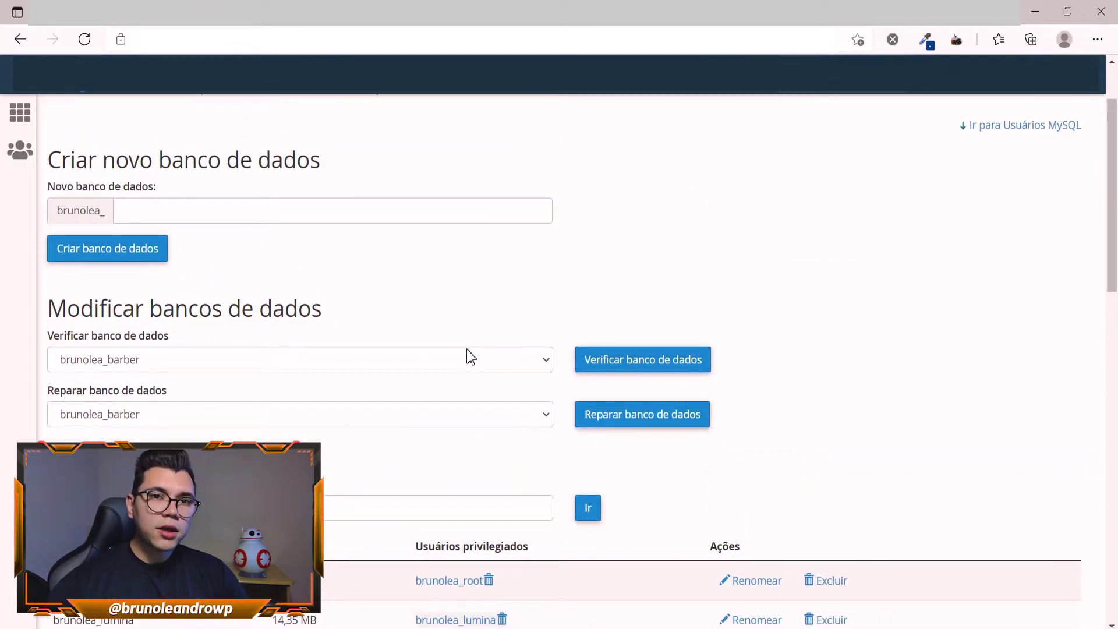
# Copy the database name brunolea_migrar from the hosting panel into the Database field of the Duplicator installer
pyautogui.scroll(-4, 280, 387)
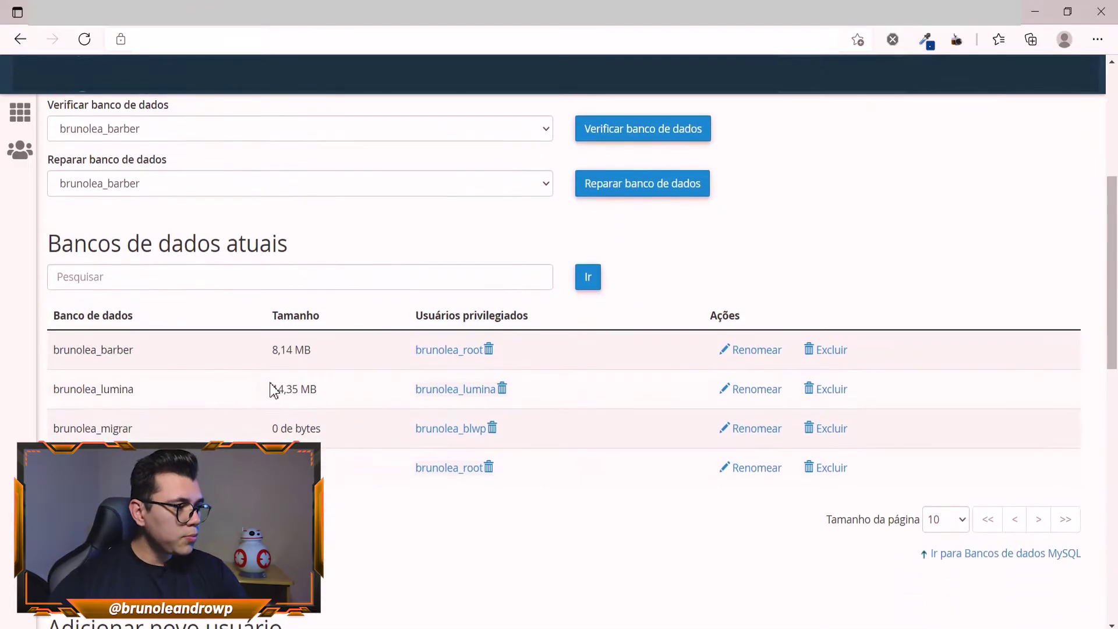
pyautogui.doubleClick(86, 430)
pyautogui.hotkey('ctrl', 'c')
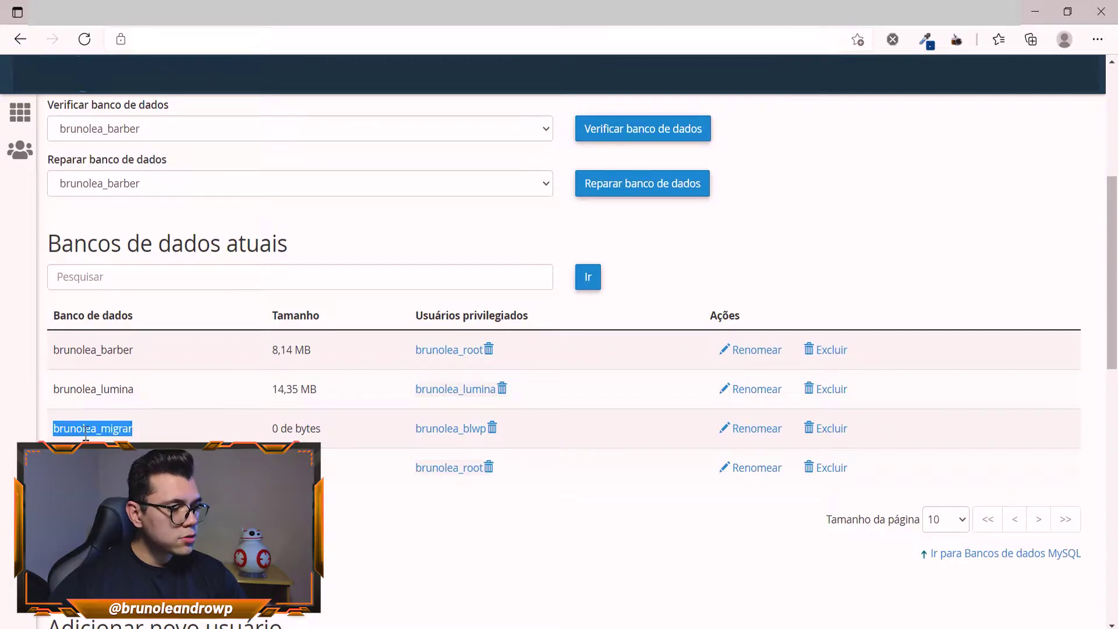
pyautogui.hotkey('ctrl', 'Tab')
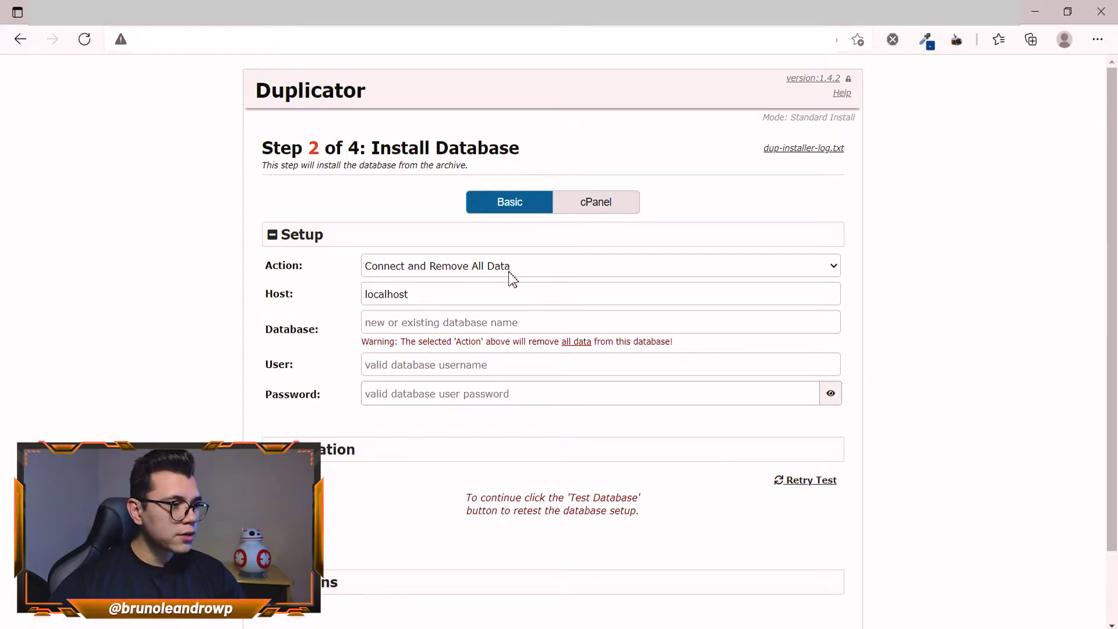
pyautogui.doubleClick(412, 299)
pyautogui.click(406, 323)
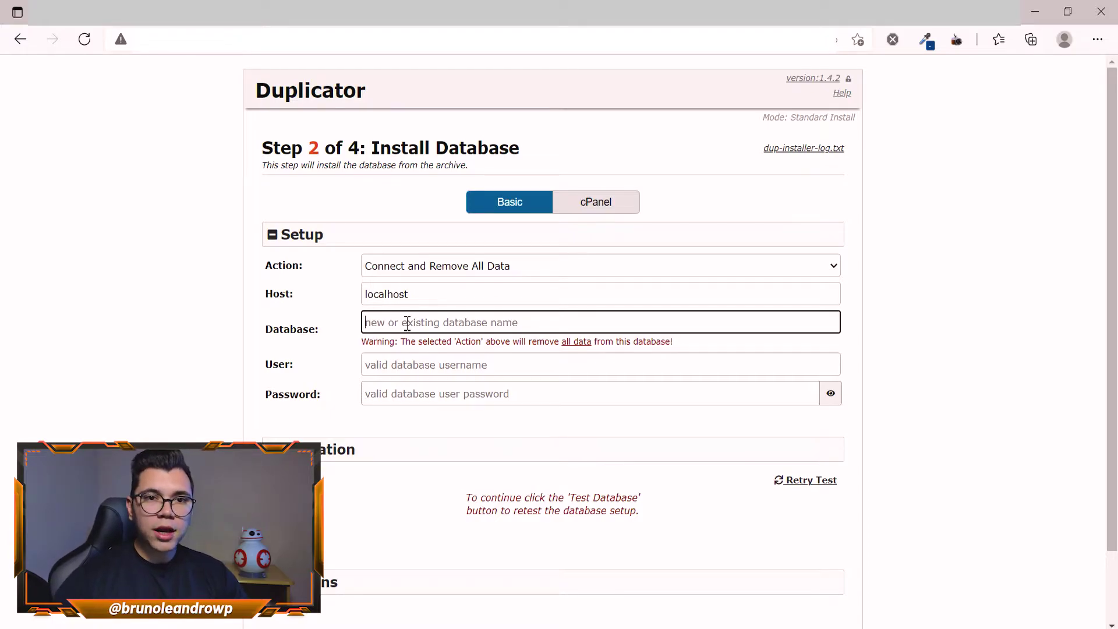
pyautogui.hotkey('ctrl', 'v')
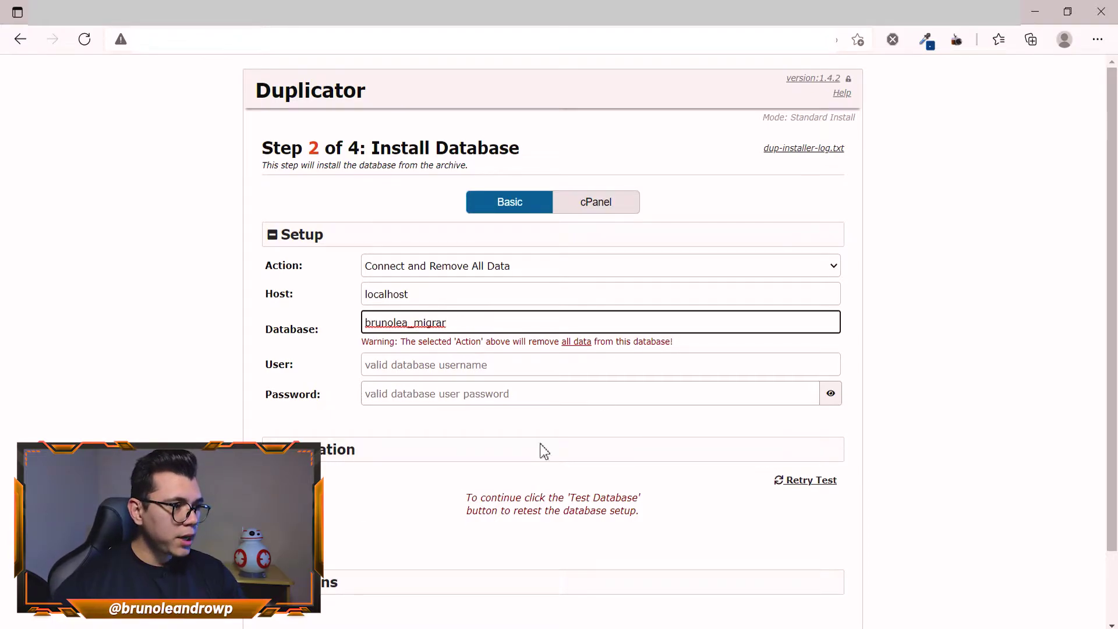
pyautogui.hotkey('ctrl', 'Tab')
pyautogui.scroll(-10, 519, 374)
pyautogui.hotkey('ctrl', 'Tab')
pyautogui.click(407, 364)
pyautogui.hotkey('ctrl', 'v')
pyautogui.click(419, 392)
pyautogui.write('*********')
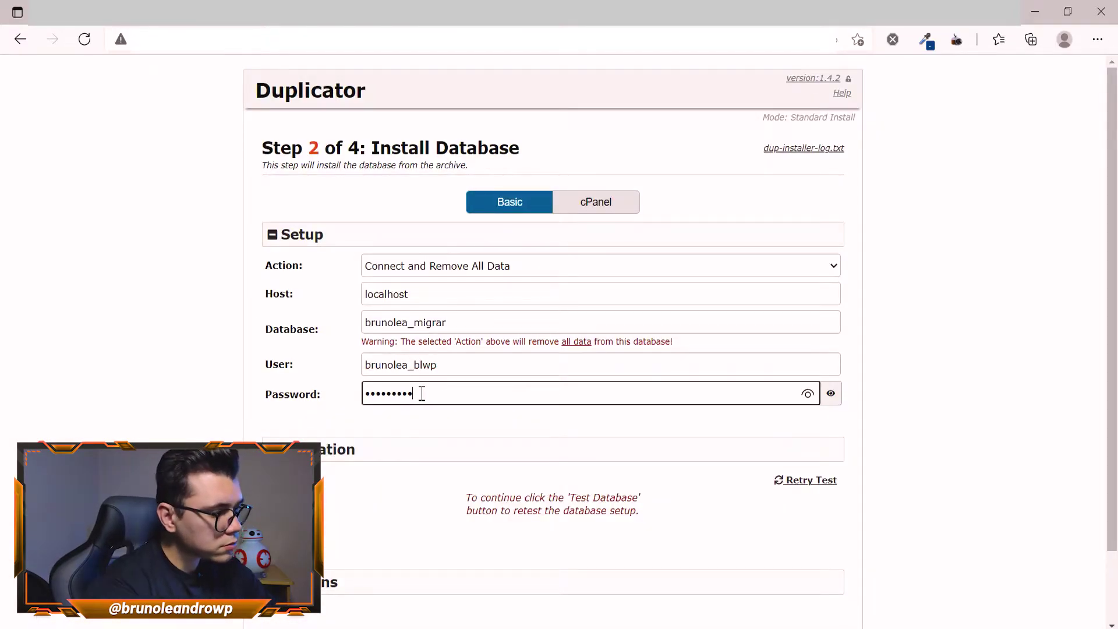
# Test the database connection, proceed with the database installation and confirm the settings
pyautogui.scroll(-2, 749, 435)
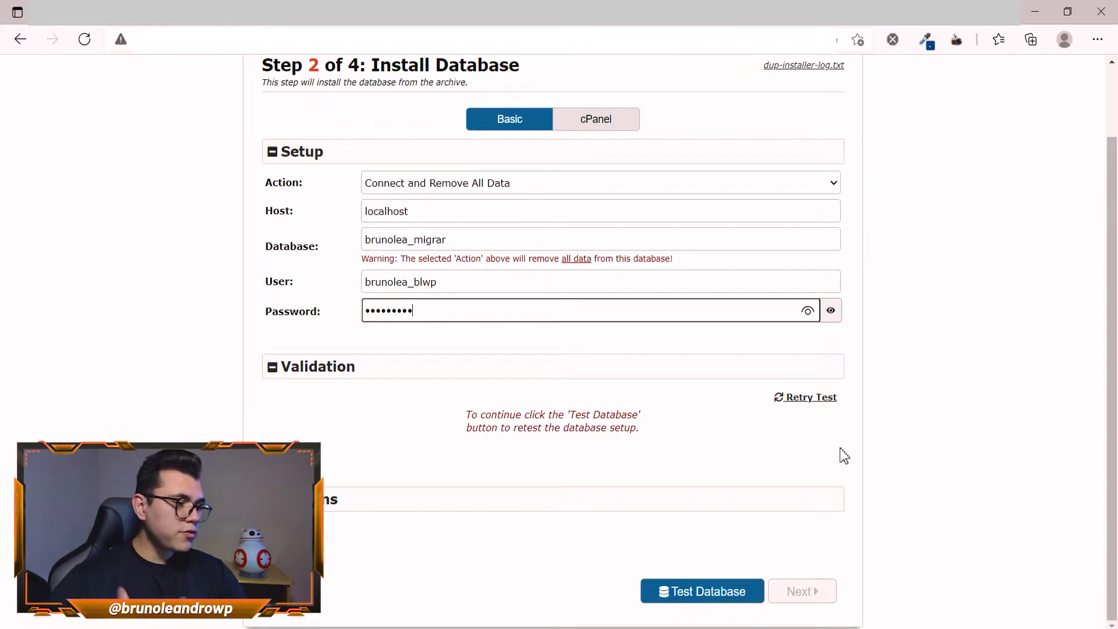
pyautogui.click(694, 591)
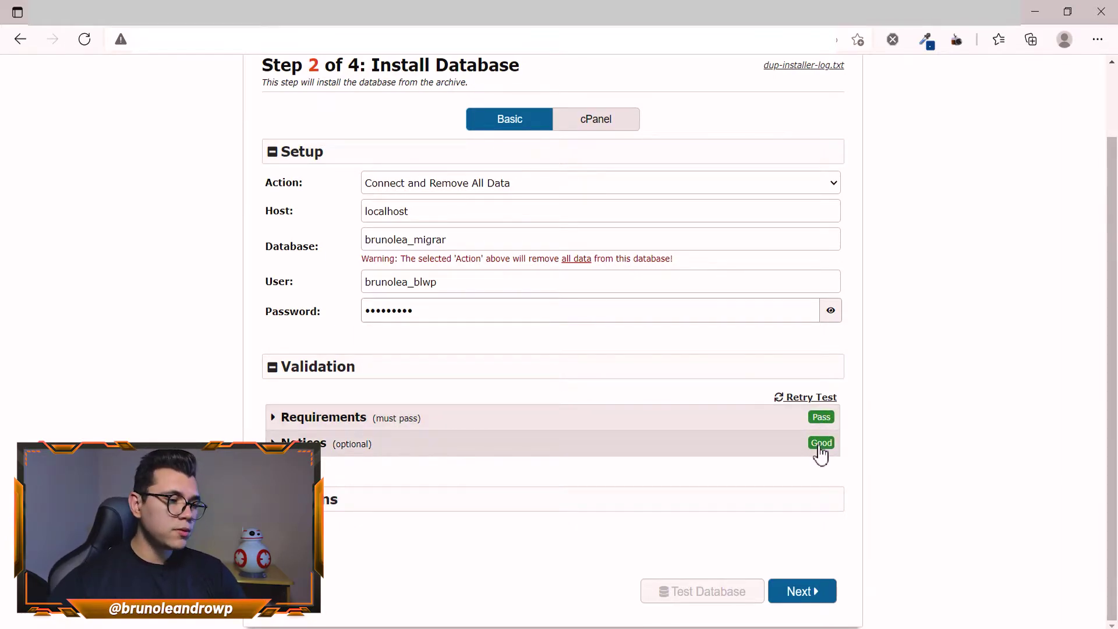
pyautogui.click(808, 597)
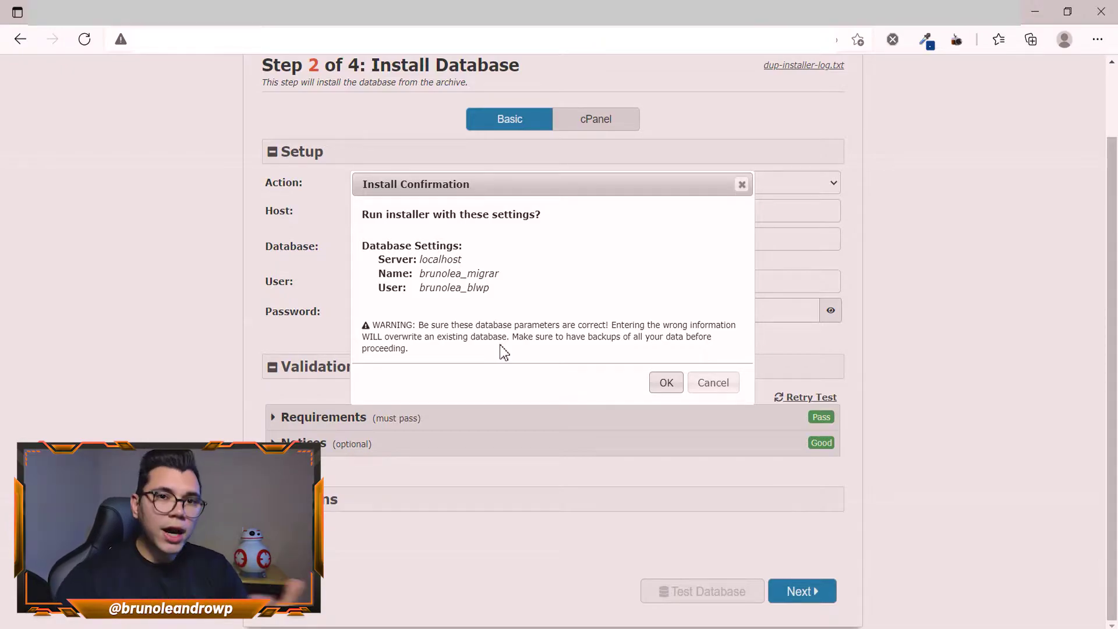
pyautogui.click(666, 382)
pyautogui.click(859, 62)
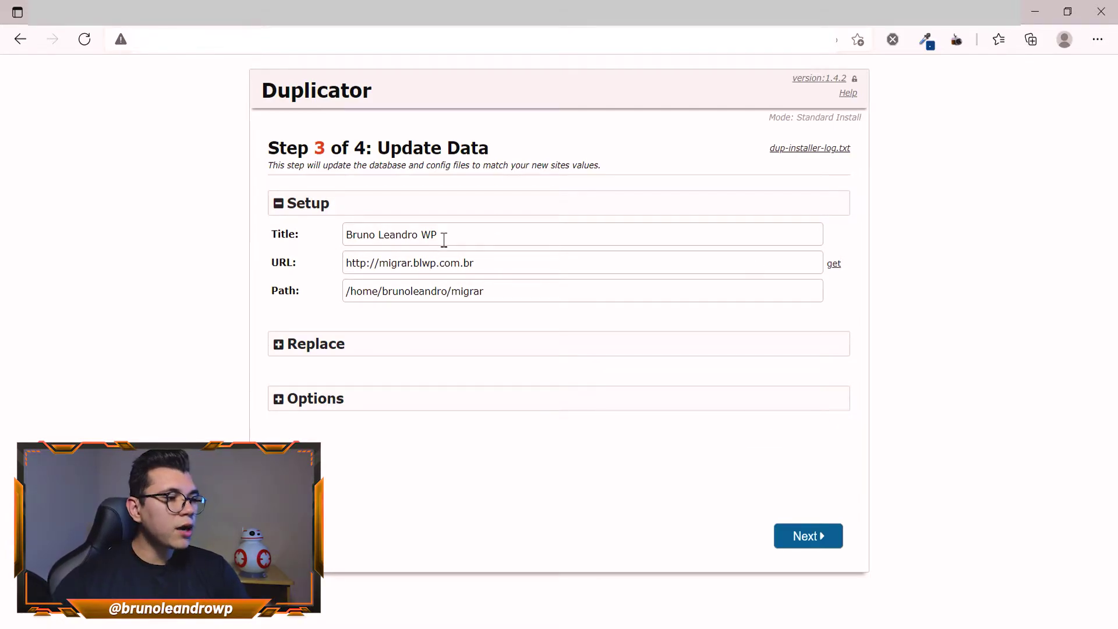
# Check the new site's title, URL and path in the Update Data stage and continue to the site test
pyautogui.click(499, 264)
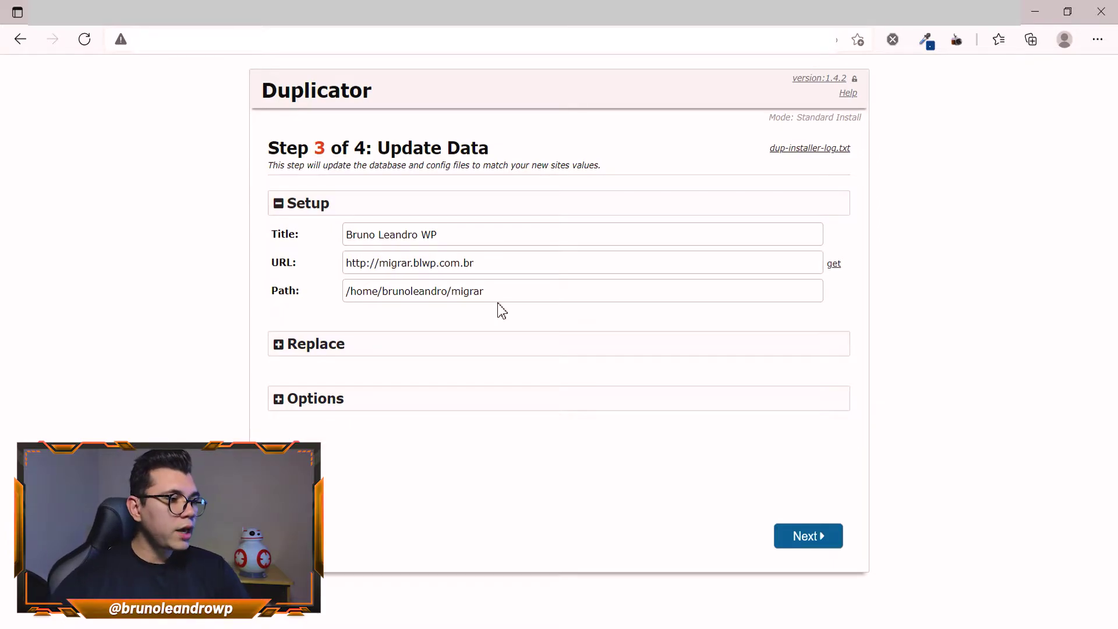
pyautogui.click(524, 290)
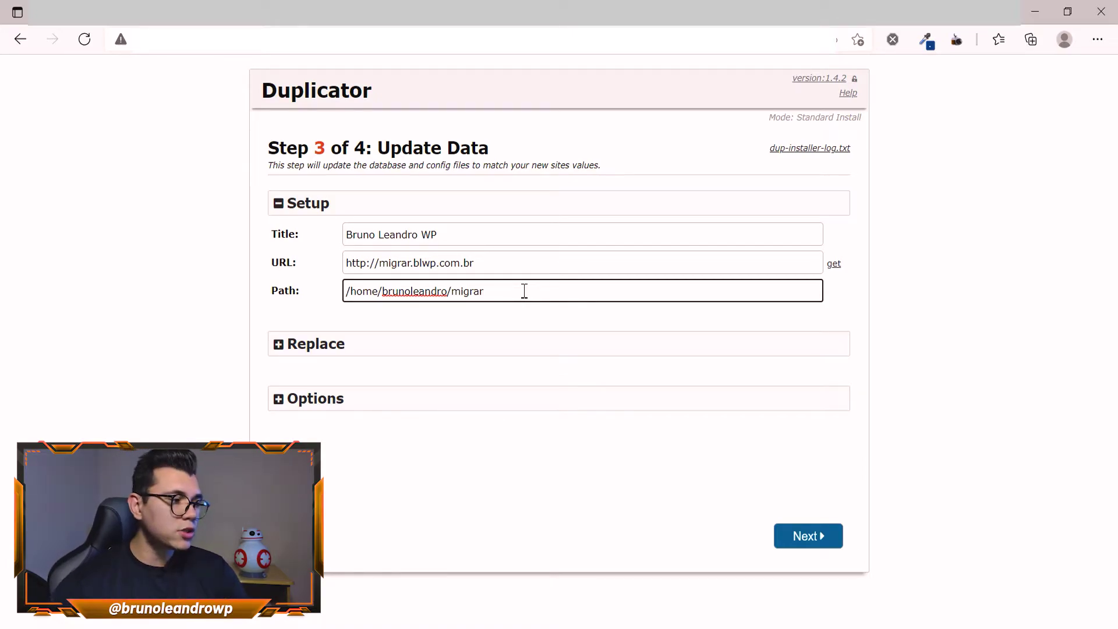
pyautogui.click(518, 264)
pyautogui.click(520, 240)
pyautogui.click(517, 259)
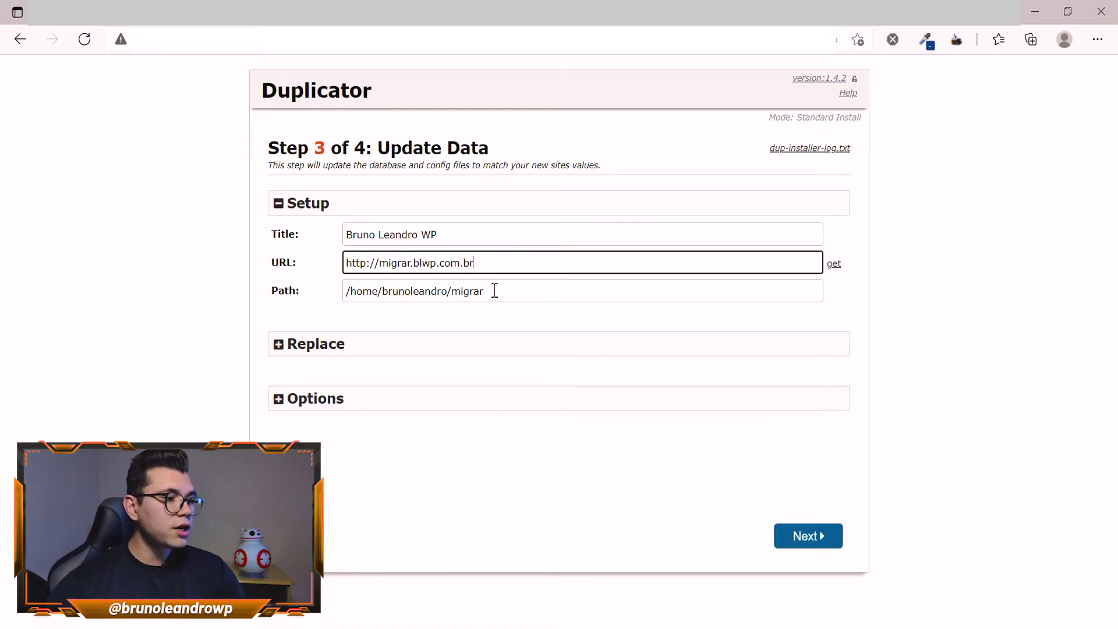
pyautogui.click(495, 287)
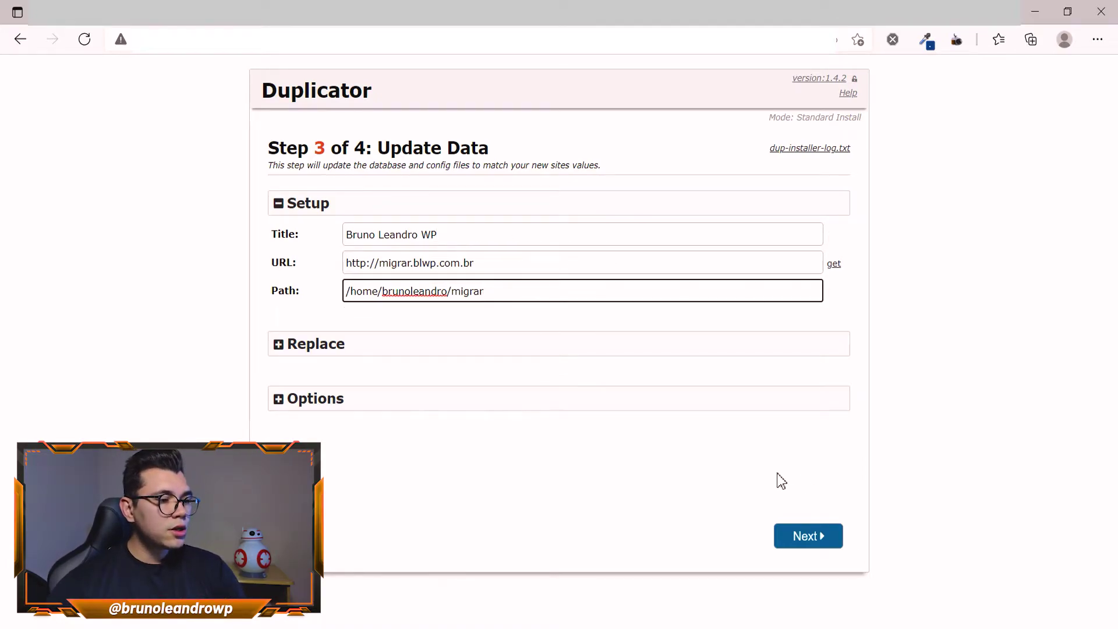
pyautogui.click(814, 524)
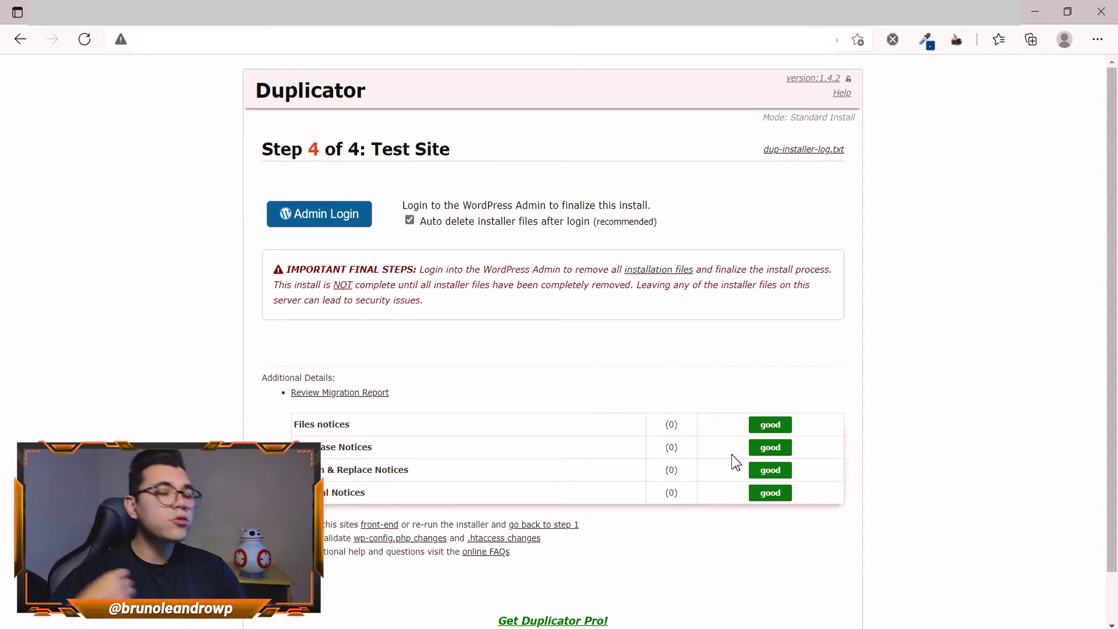
# Log in to the migrated site's WordPress admin to finalize the install and review the installer file cleanup list
pyautogui.click(341, 214)
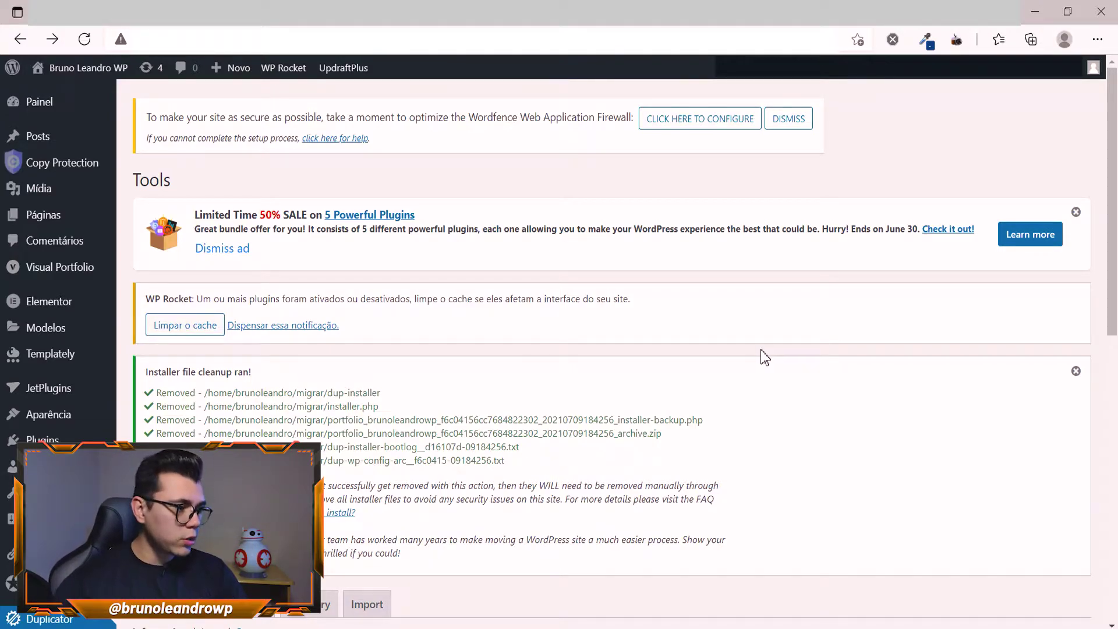
pyautogui.moveTo(156, 392); pyautogui.dragTo(581, 456)
pyautogui.click(614, 461)
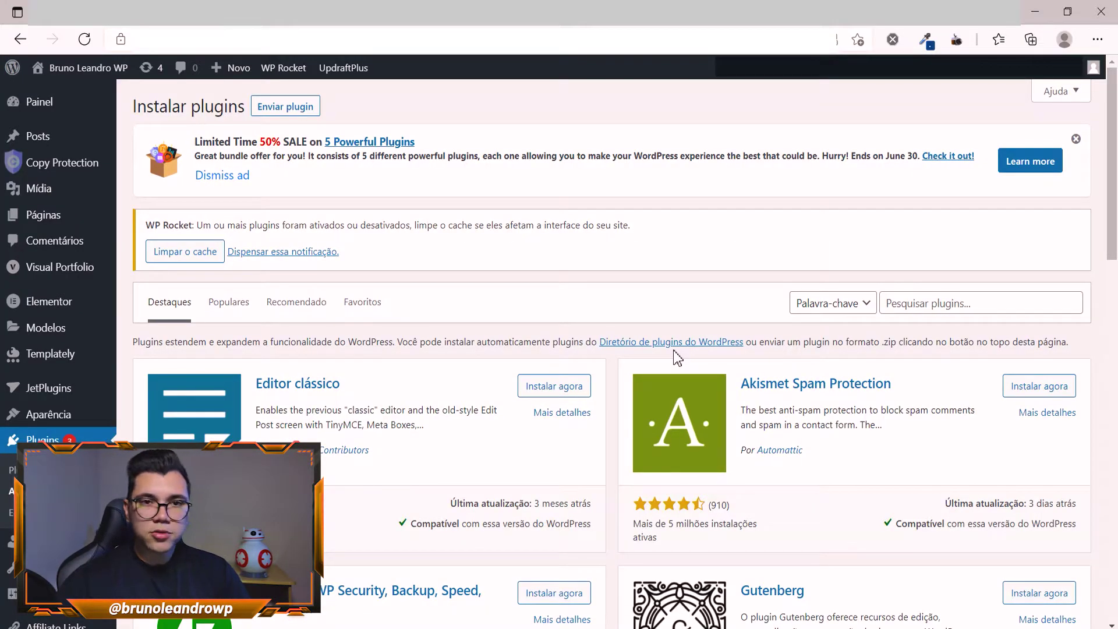
# Search the plugin directory for "all in one migration" and install the All-in-One WP Migration plugin
pyautogui.click(906, 304)
pyautogui.write('all in')
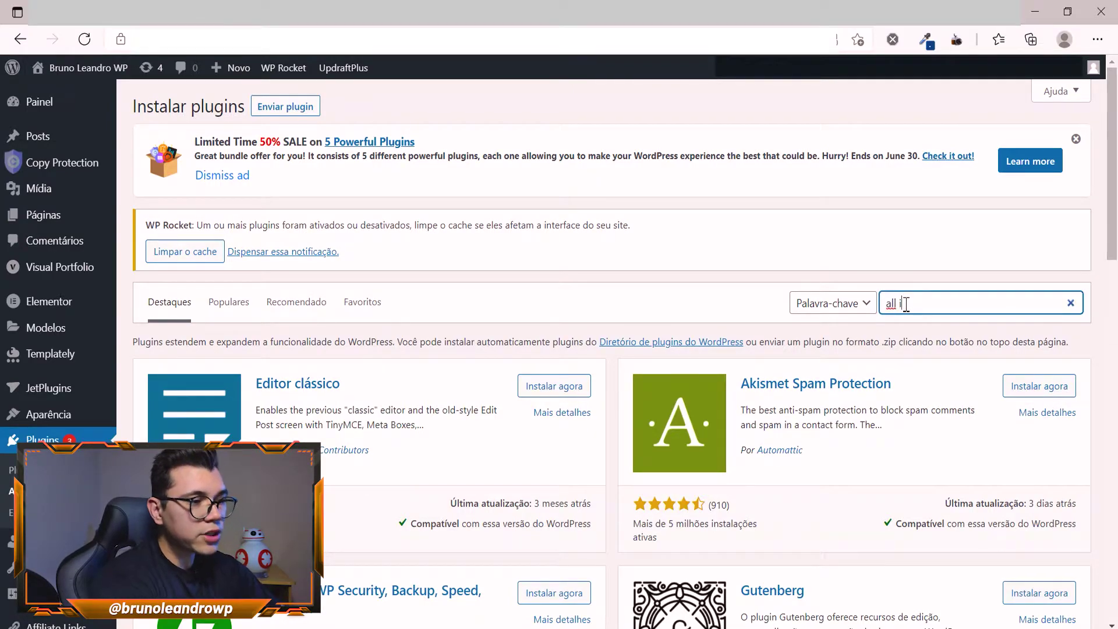
pyautogui.write(' one migration')
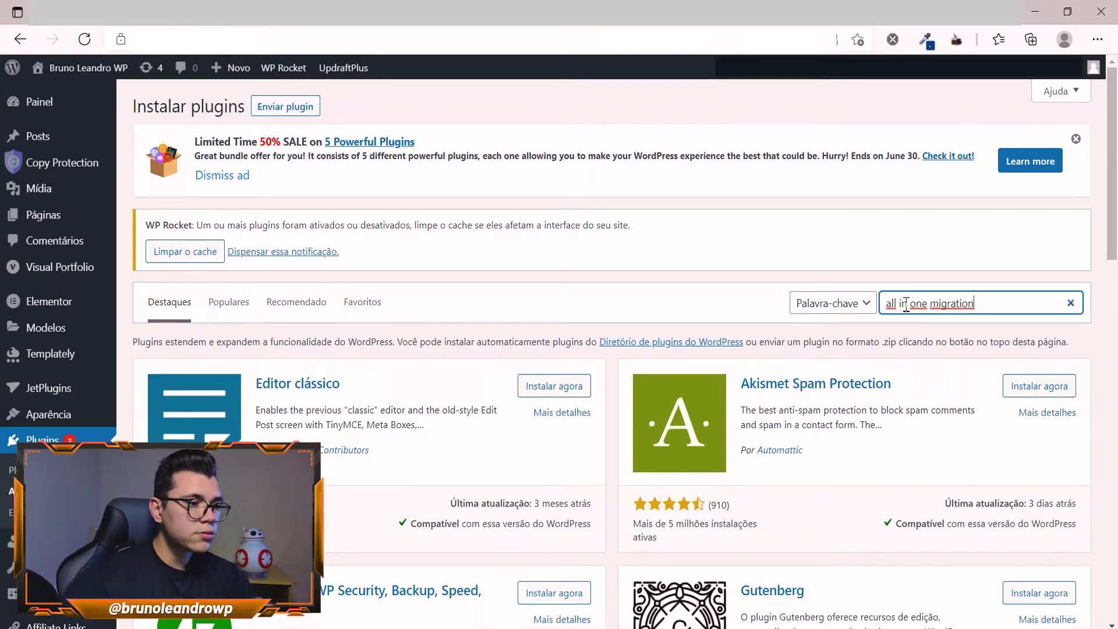
pyautogui.click(531, 398)
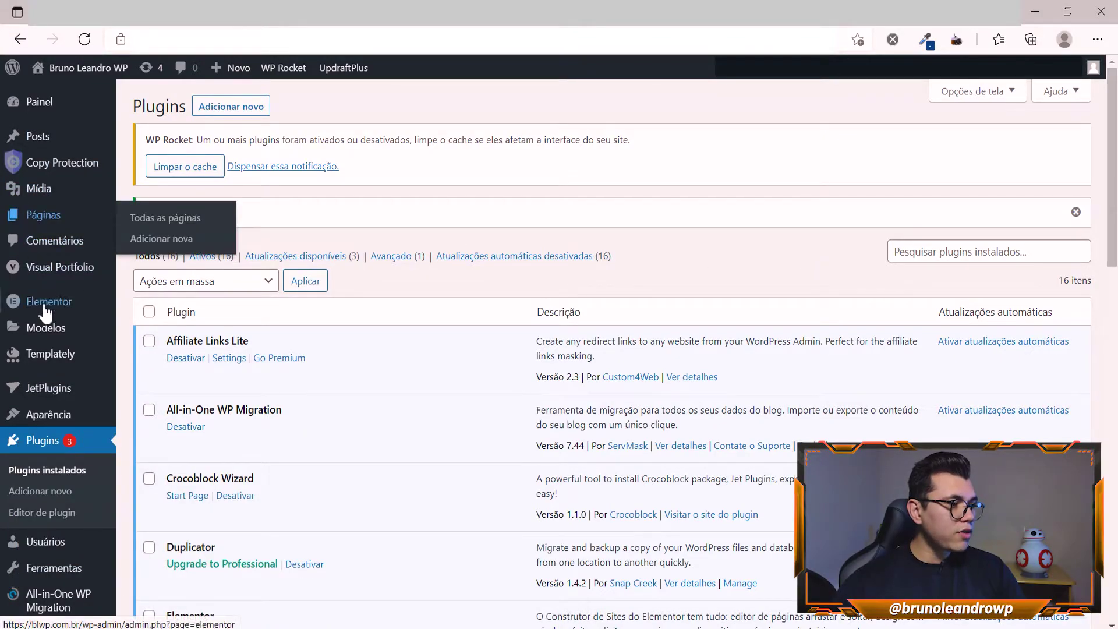
# Export the whole site to a file with All-in-One WP Migration
pyautogui.scroll(-3, 45, 318)
pyautogui.moveTo(49, 447)
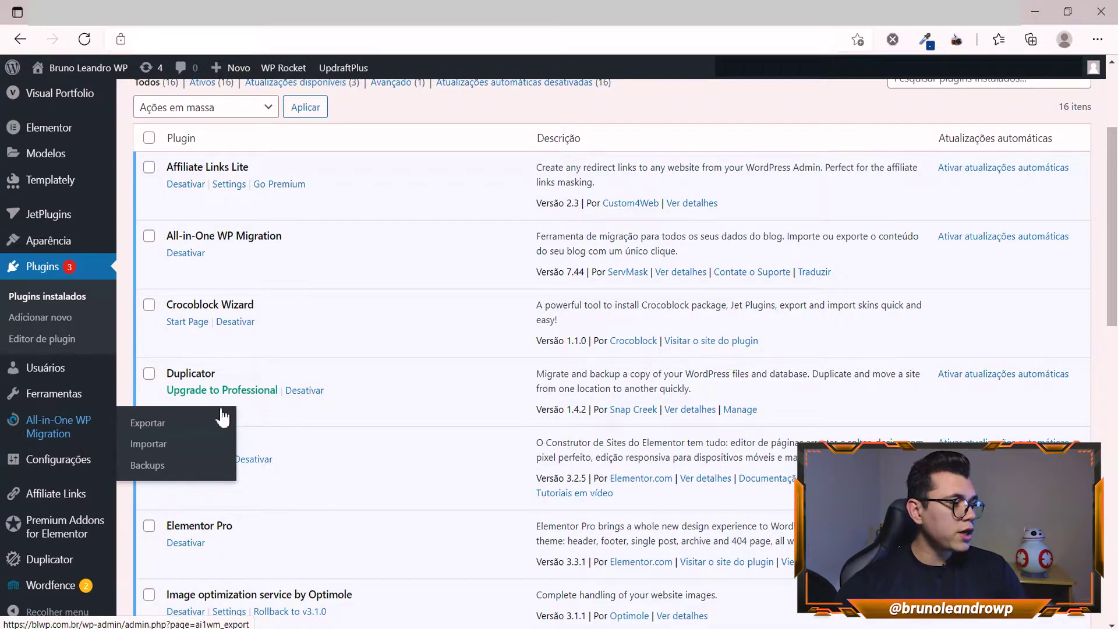
pyautogui.click(165, 426)
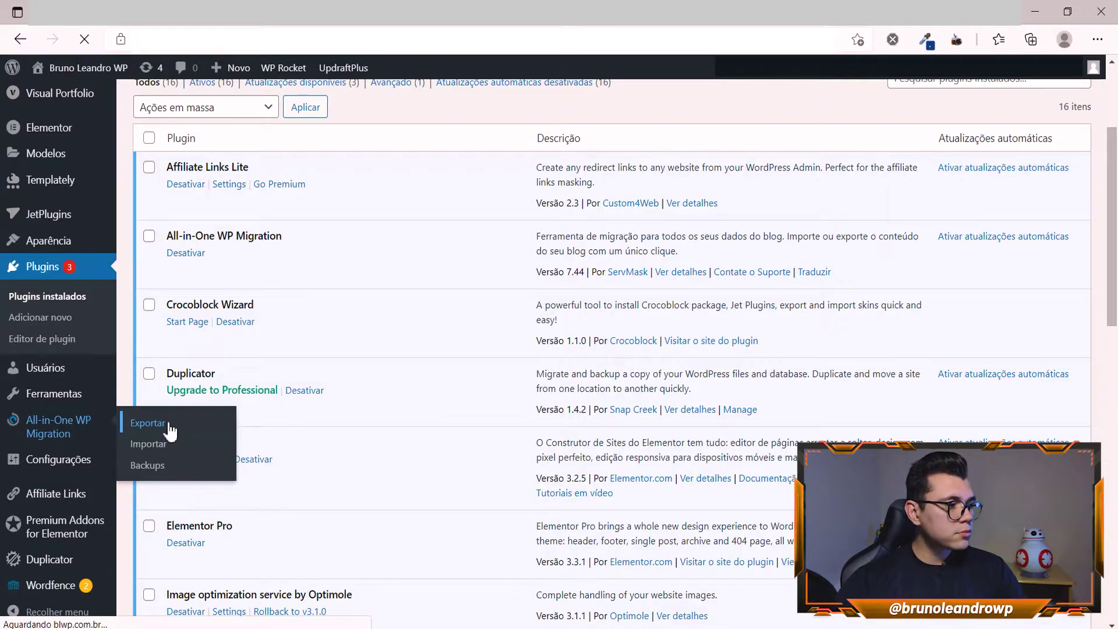
pyautogui.click(213, 413)
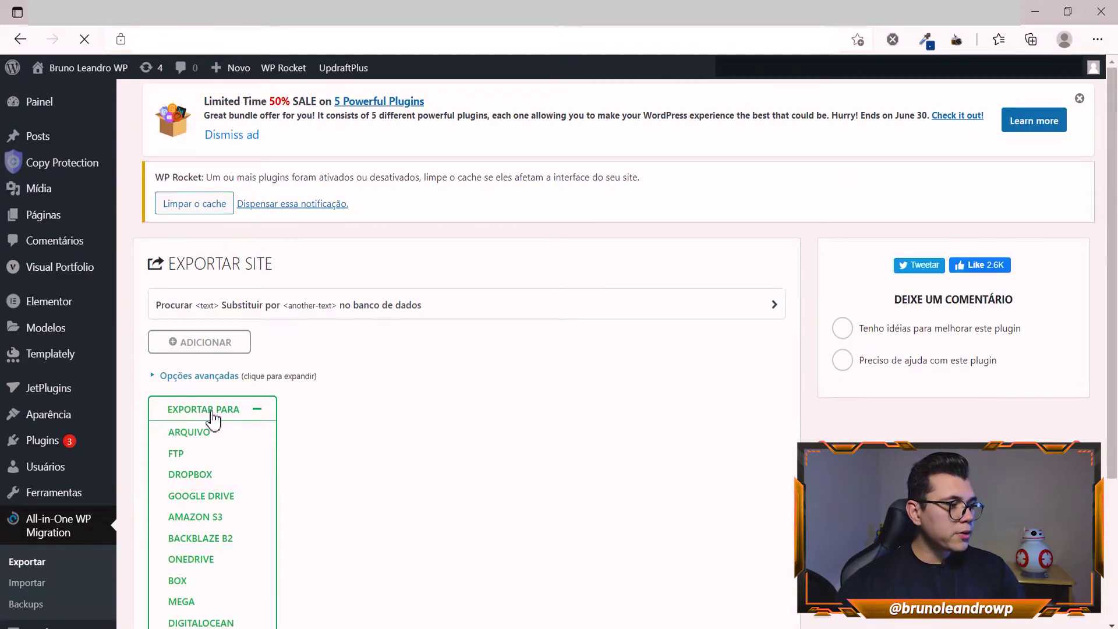
pyautogui.click(209, 431)
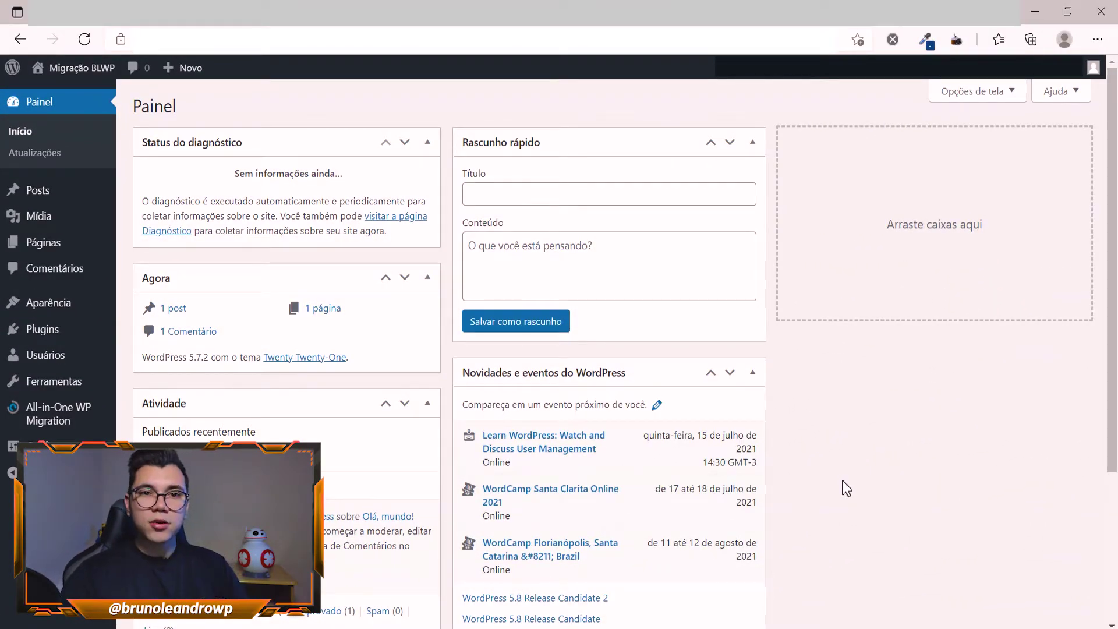
pyautogui.moveTo(16, 422)
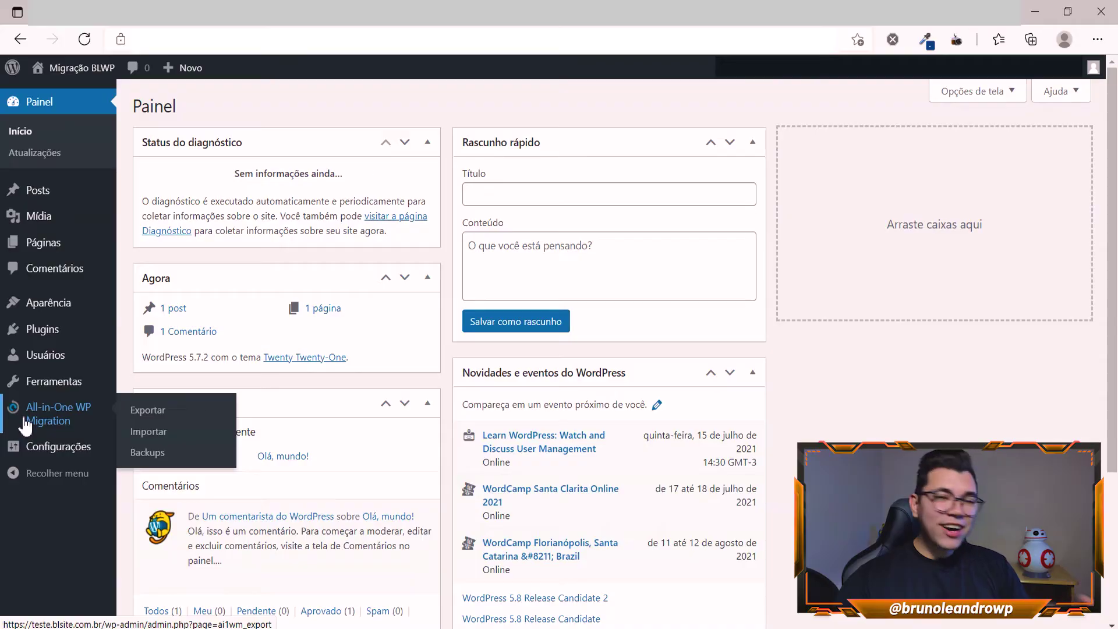
pyautogui.click(122, 435)
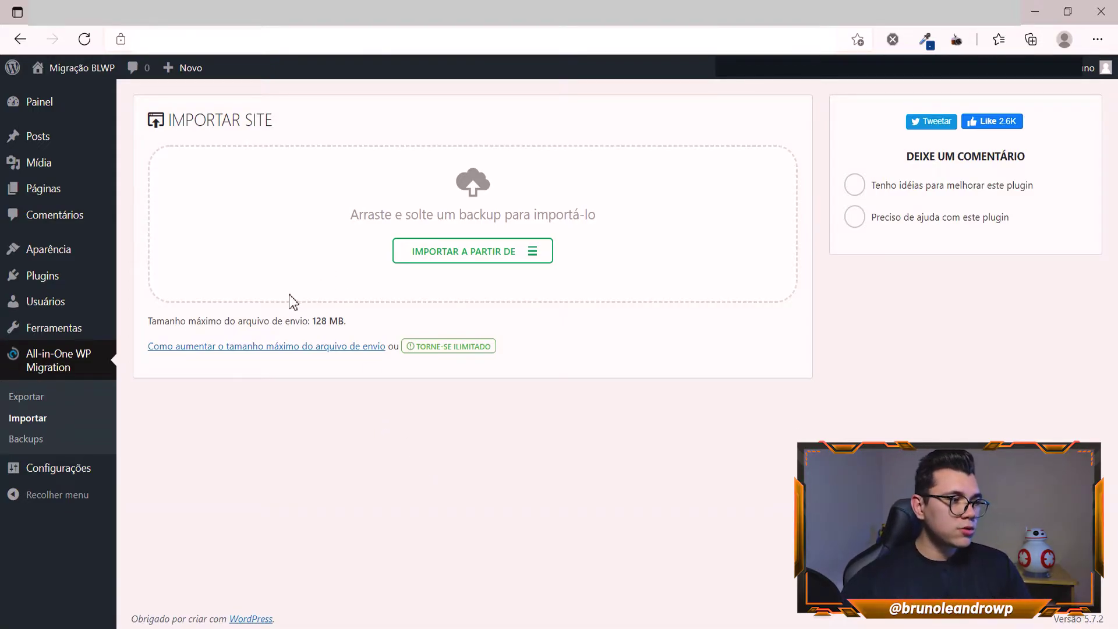
pyautogui.click(498, 254)
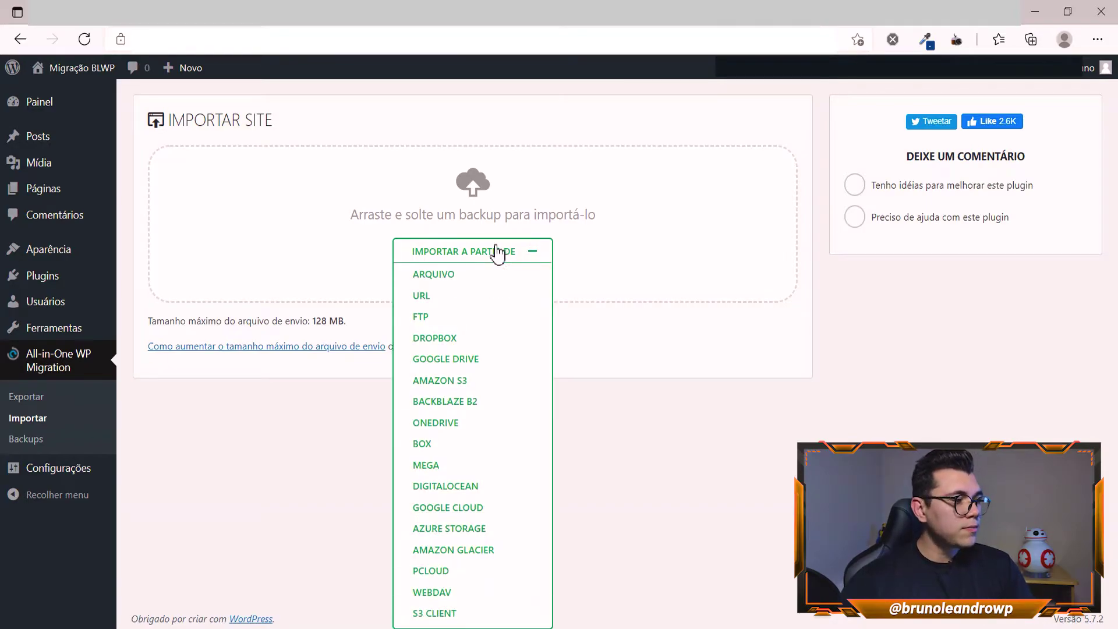
pyautogui.click(471, 278)
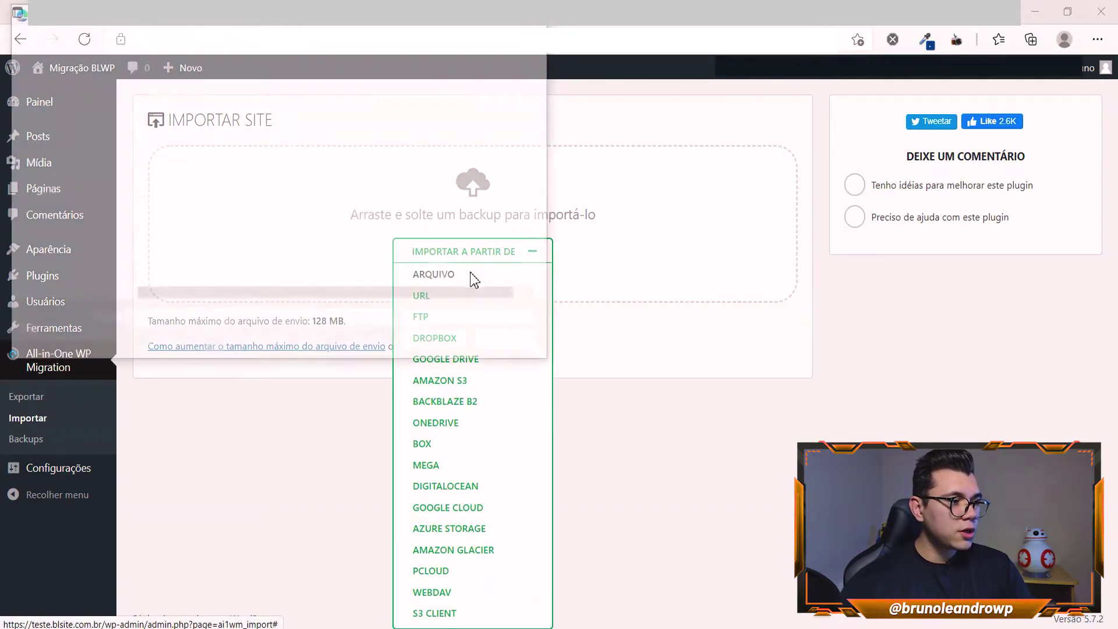
pyautogui.click(186, 113)
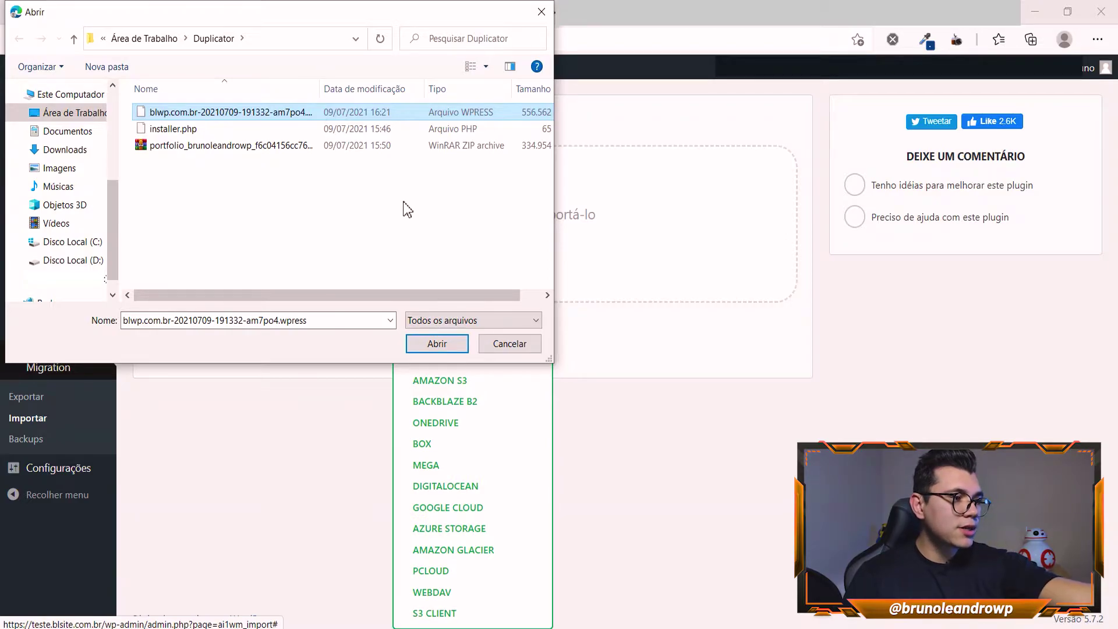
pyautogui.click(435, 343)
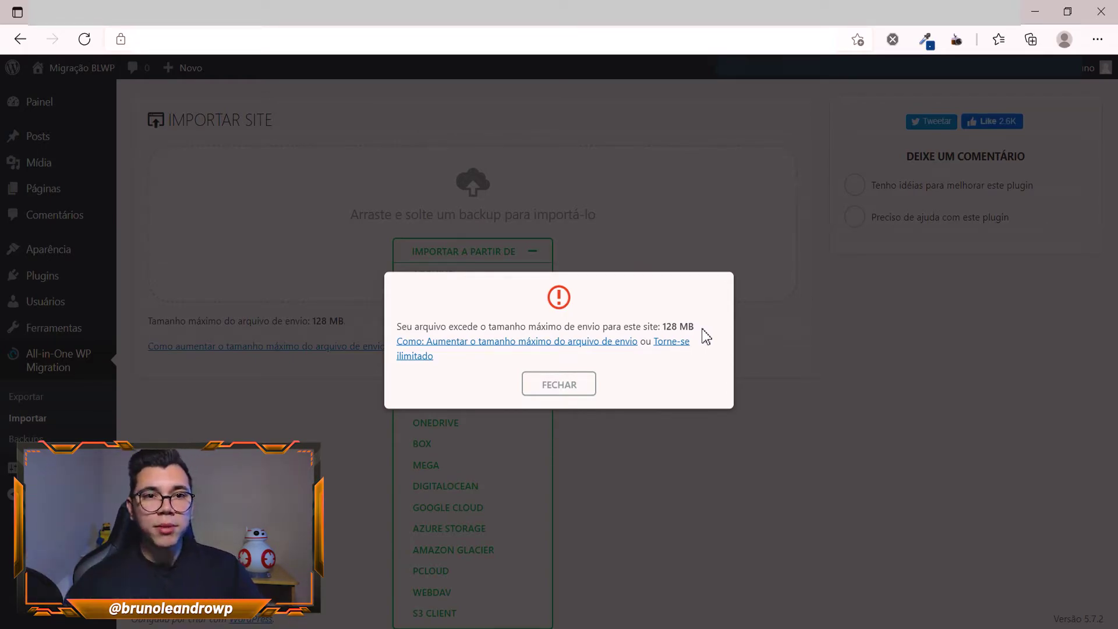
# Switch to the Hostinger panel and open the file manager in the site's testes folder
pyautogui.hotkey('ctrl', 'Tab')
pyautogui.scroll(3, 466, 421)
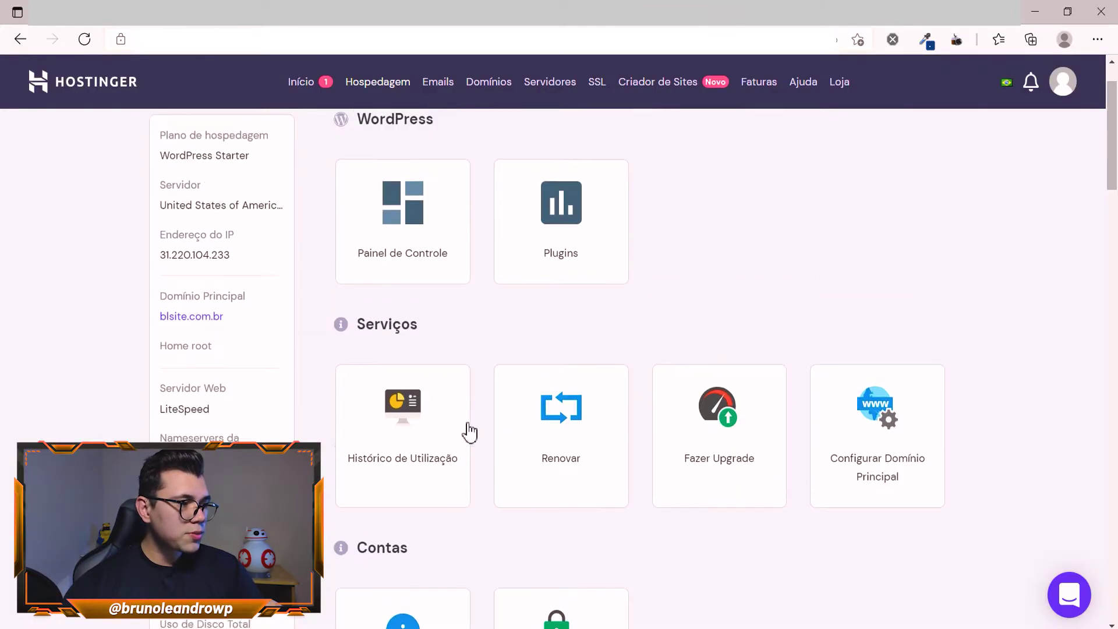
pyautogui.scroll(-15, 467, 421)
pyautogui.scroll(-9, 438, 421)
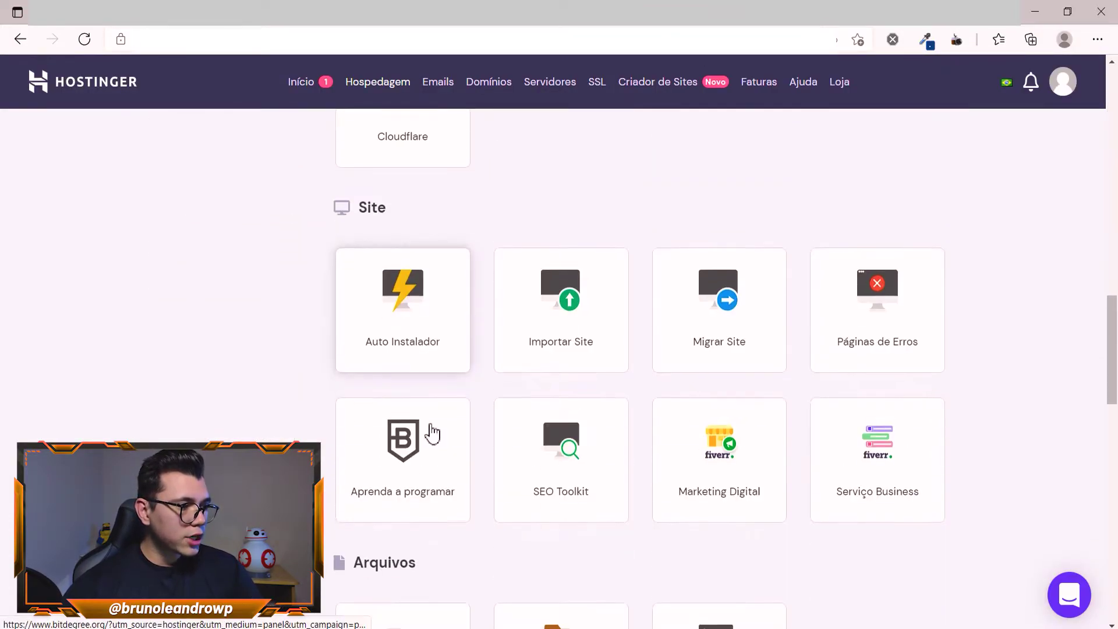
pyautogui.click(422, 392)
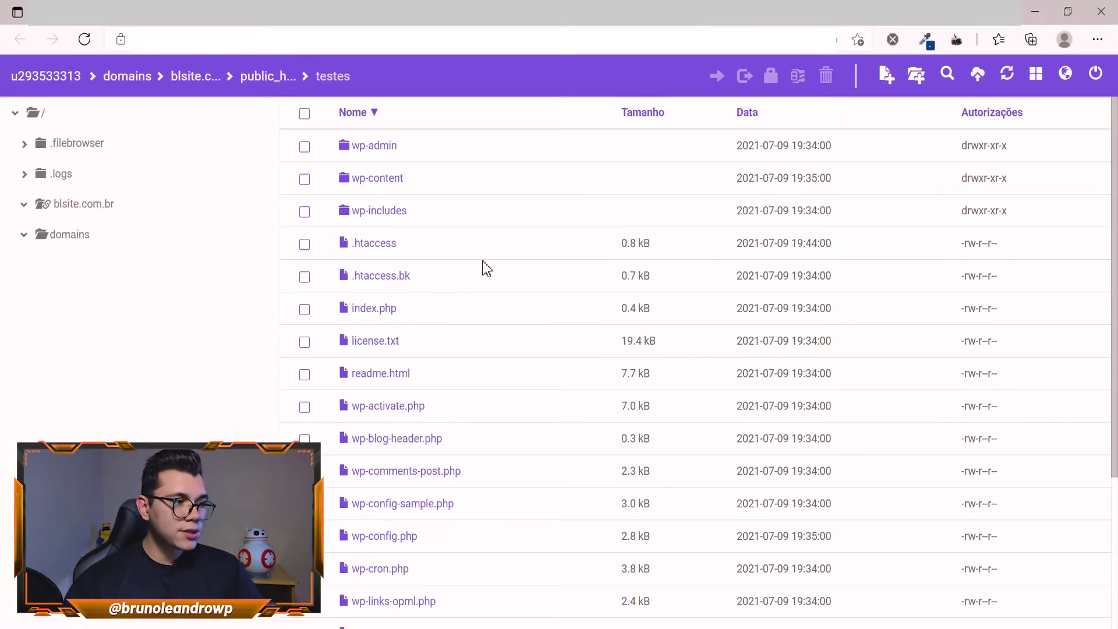
# Copy the .htaccess file in the testes folder under the name .htaccess-backup
pyautogui.click(512, 178)
pyautogui.click(465, 243)
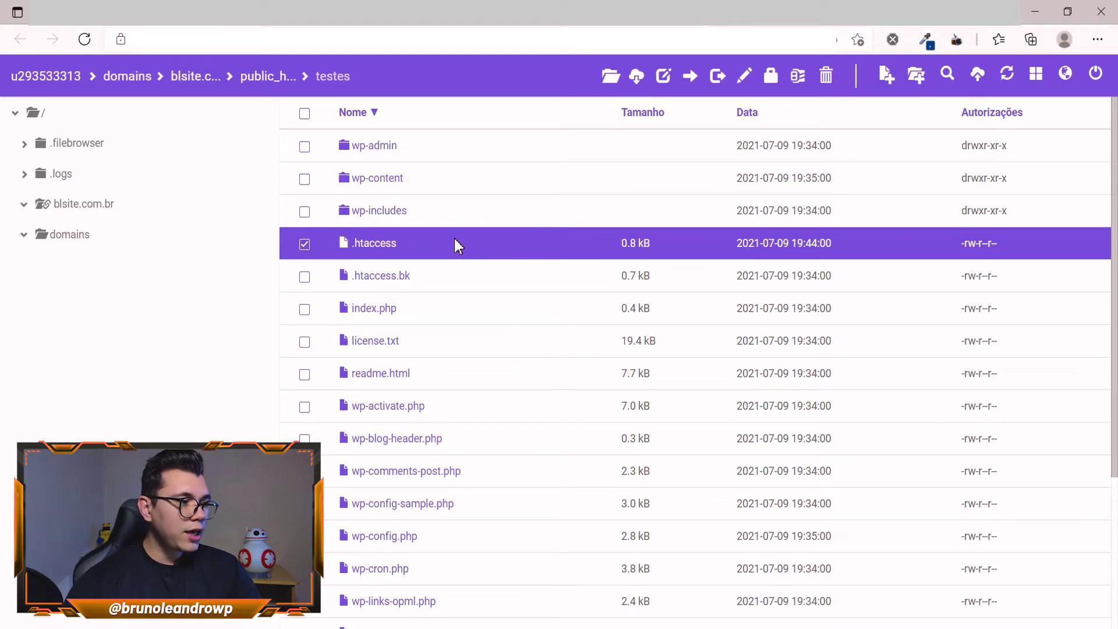
pyautogui.rightClick(452, 240)
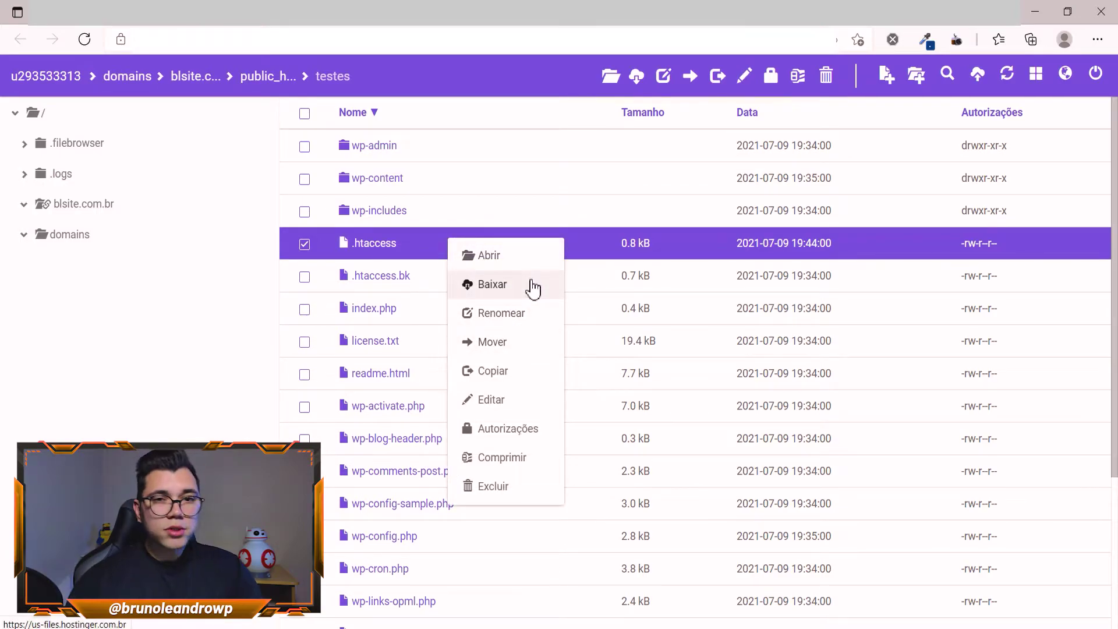
pyautogui.click(501, 376)
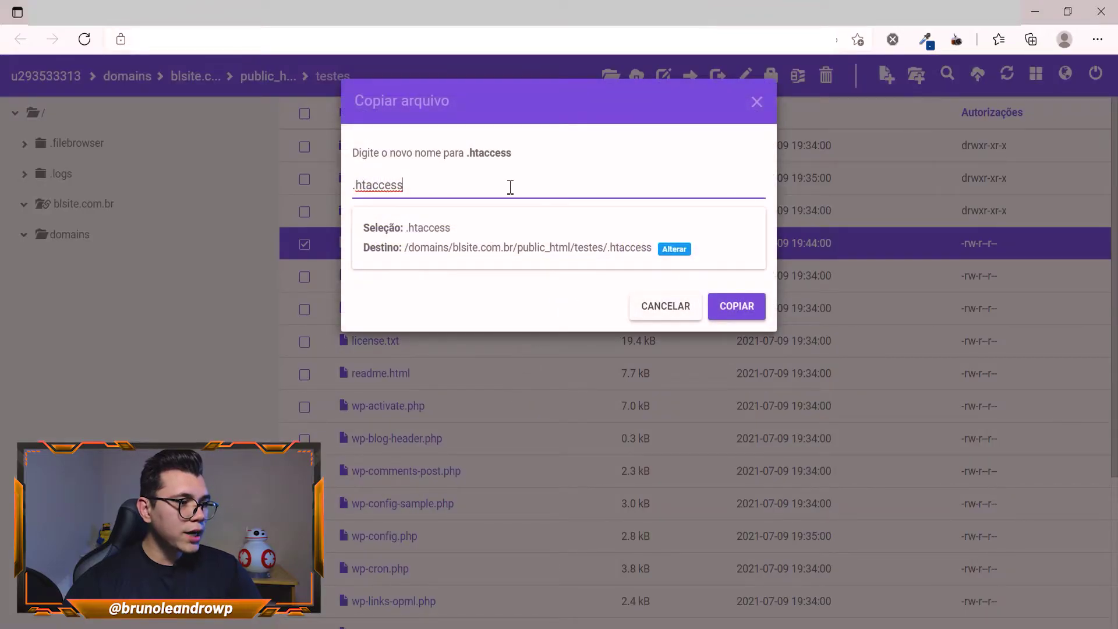
pyautogui.write('-')
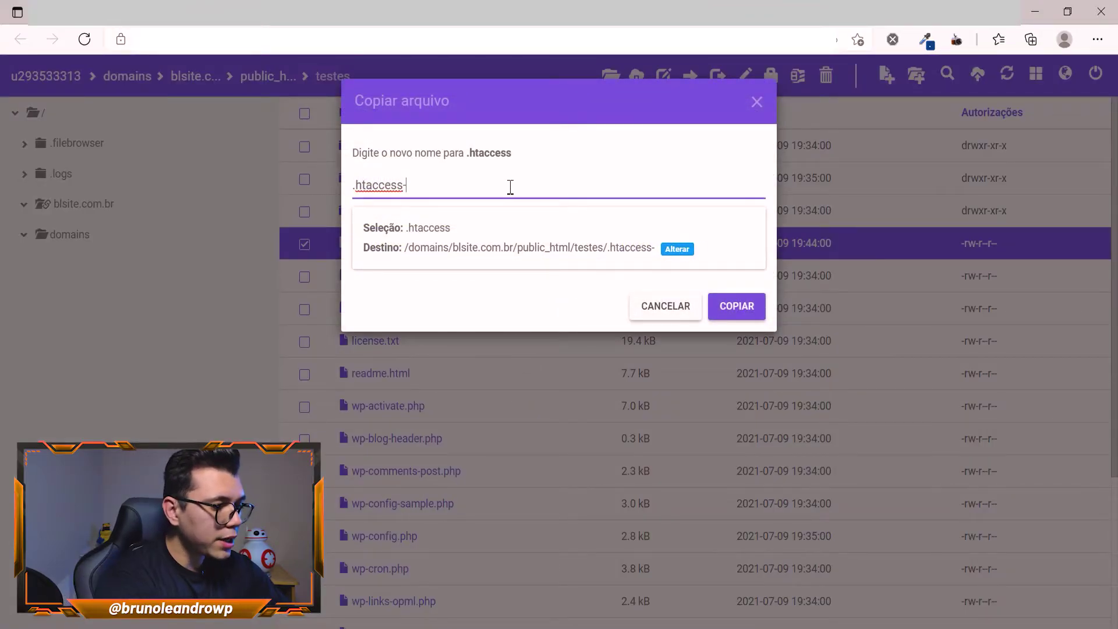
pyautogui.write('backup')
pyautogui.click(736, 307)
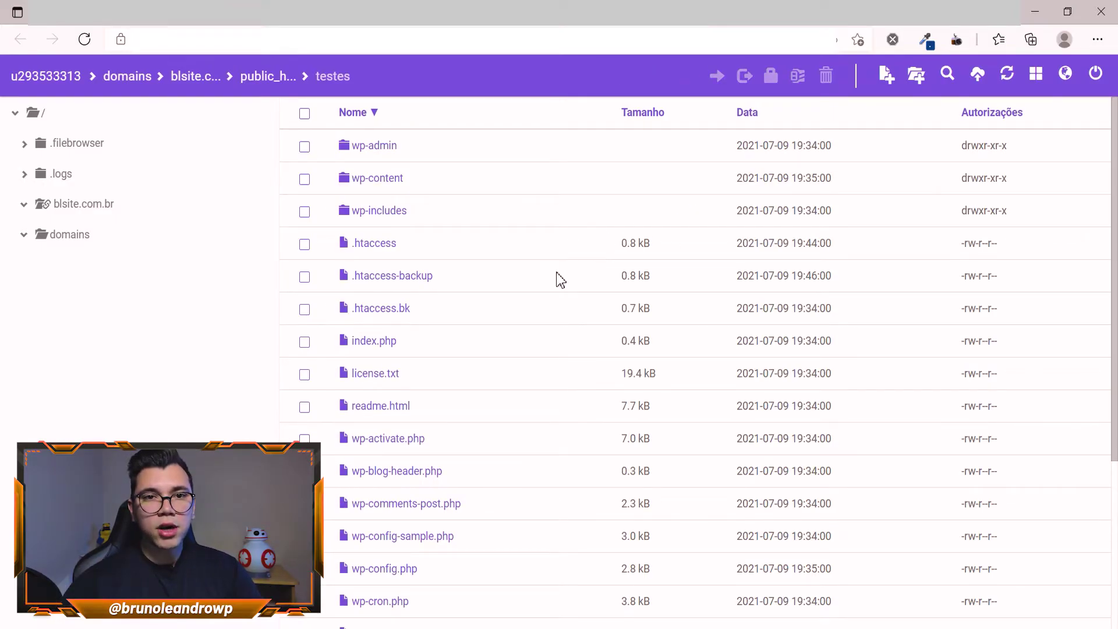
# Open .htaccess for editing and append the php_value lines, upload_max_filesize through max_execution_time, copied from the plugin's upload-size help article
pyautogui.click(436, 241)
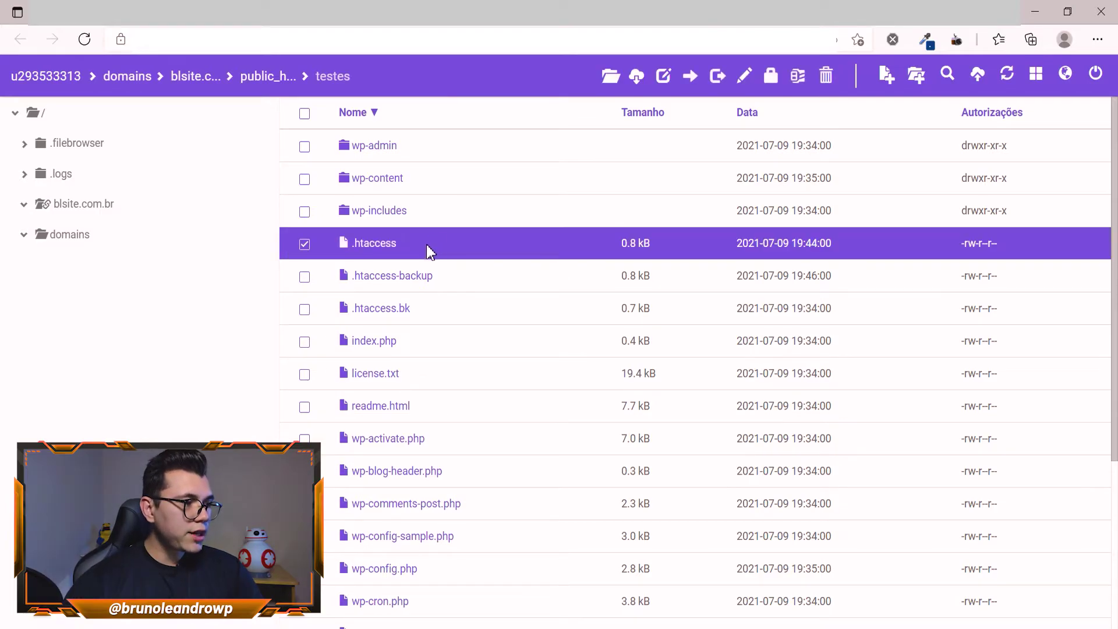
pyautogui.rightClick(441, 238)
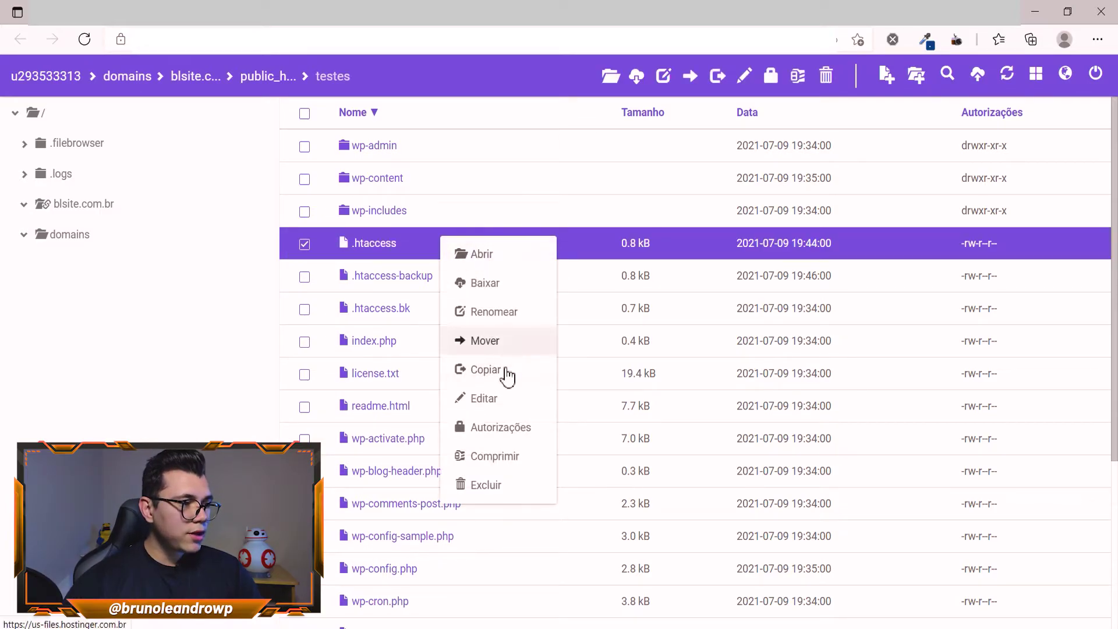
pyautogui.click(506, 401)
pyautogui.click(403, 434)
pyautogui.press('Return')
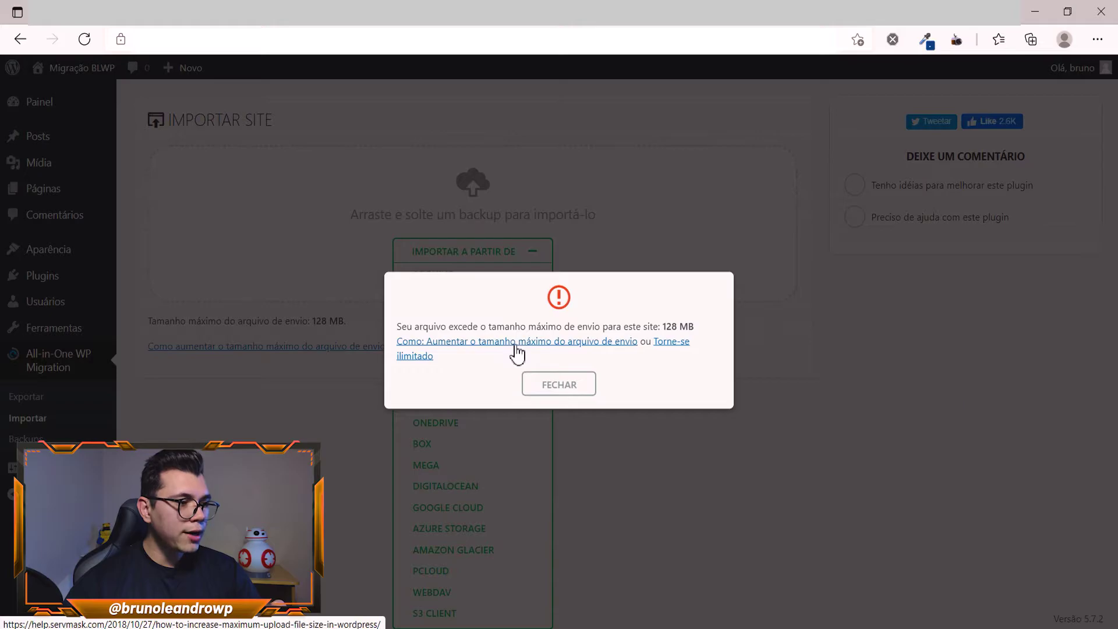
pyautogui.click(547, 349)
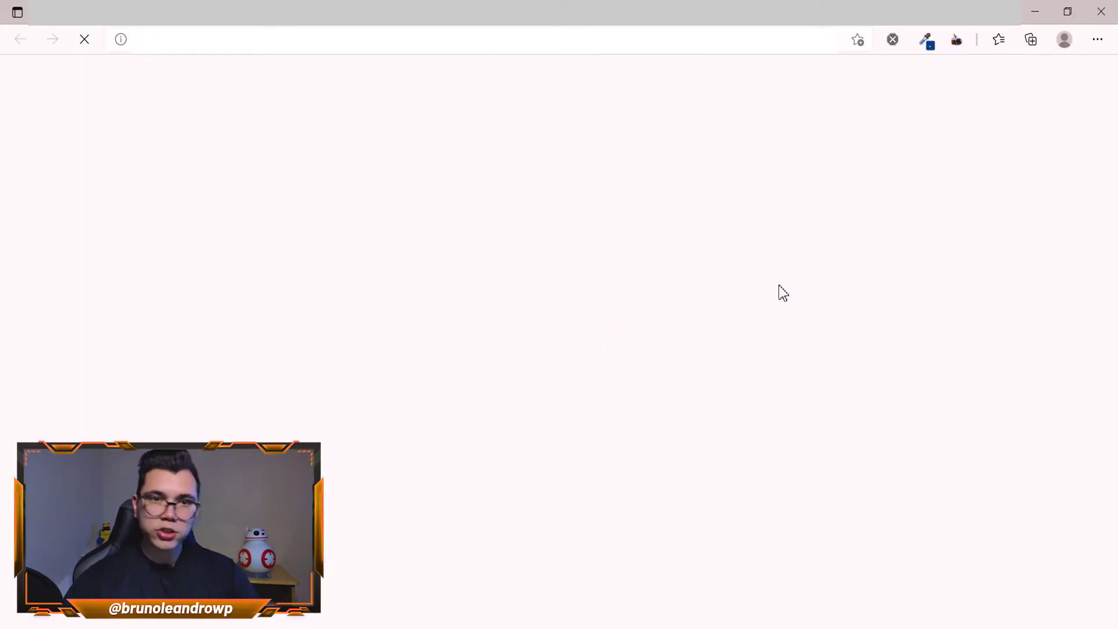
pyautogui.scroll(-1, 456, 325)
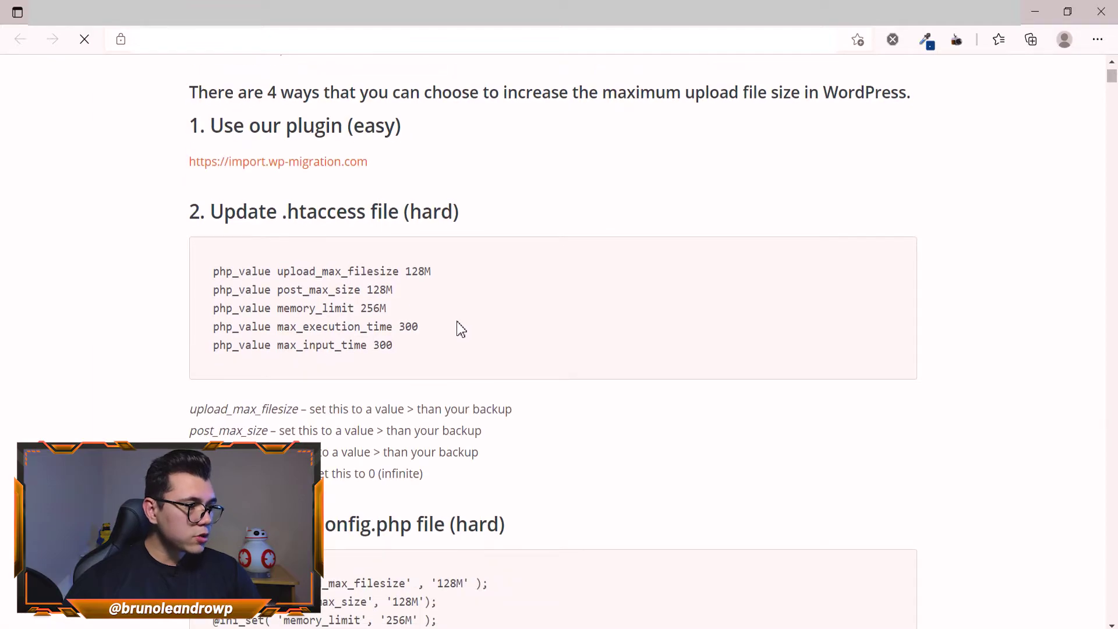
pyautogui.moveTo(335, 326); pyautogui.dragTo(214, 268)
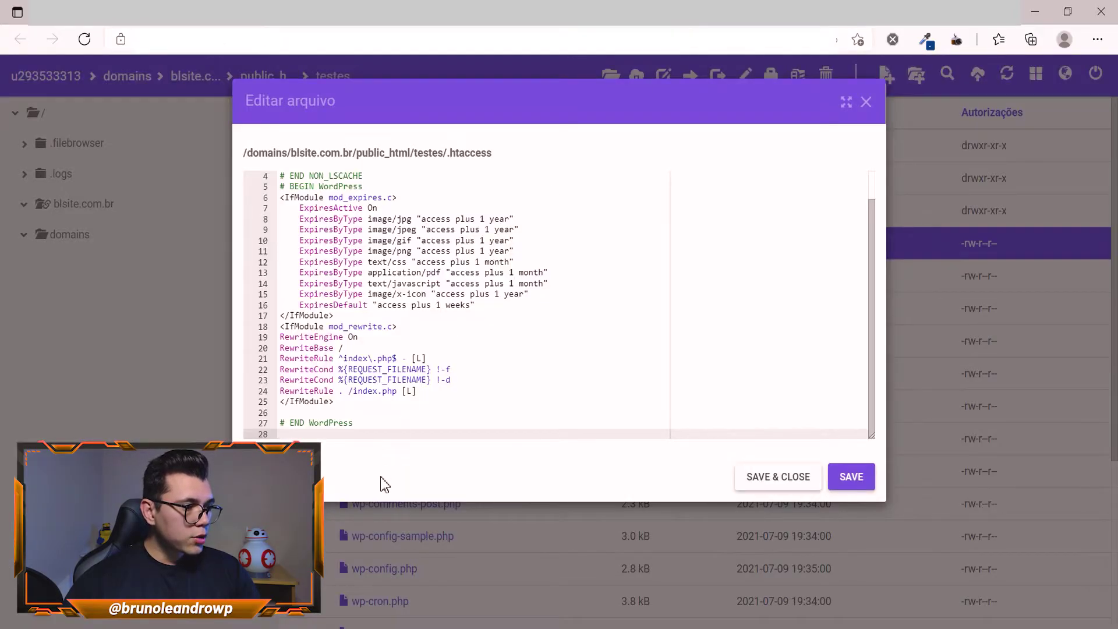
pyautogui.write('php_value upload_max_filesize 128M php_value post_max_size 128M php_value memory_limit 256M php_value max_execution_time 300')
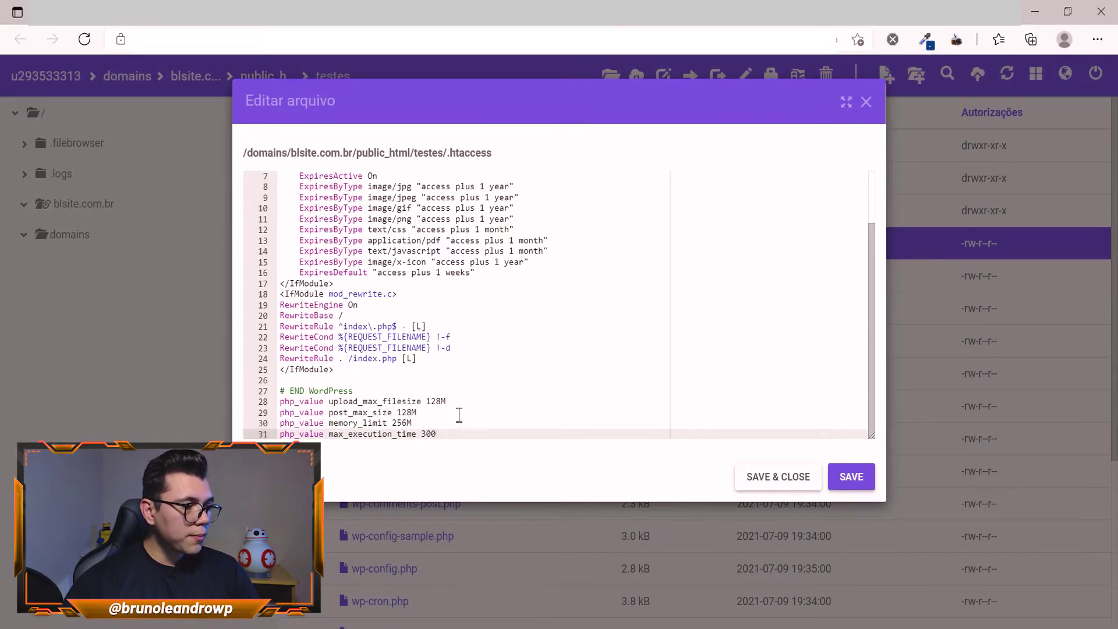
# Set upload_max_filesize, post_max_size and memory_limit to 550M in the .htaccess file
pyautogui.click(441, 402)
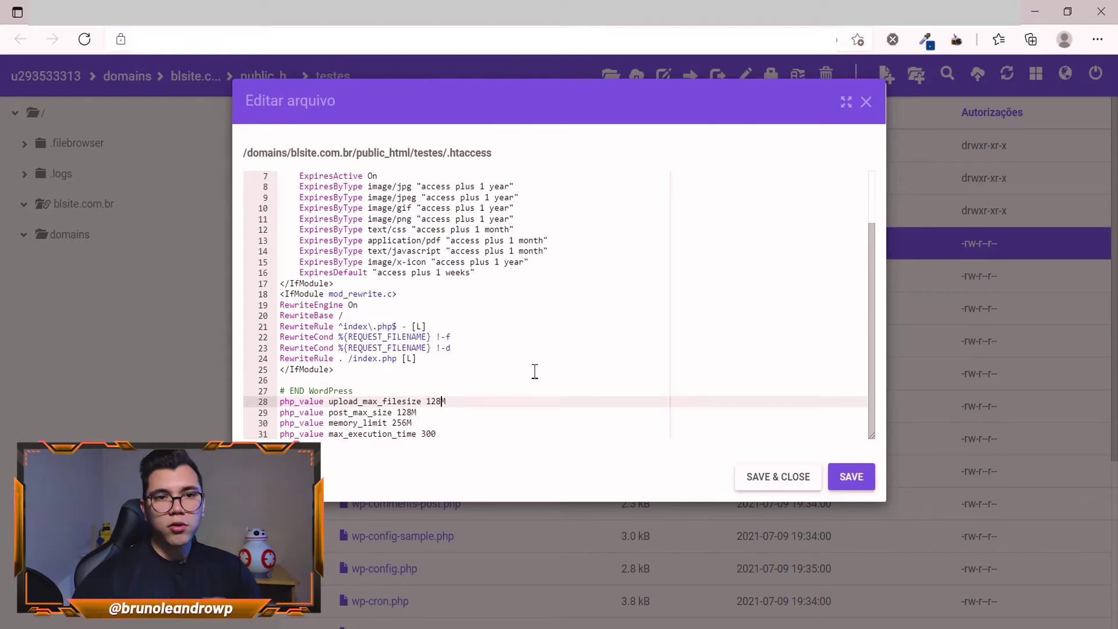
pyautogui.press('BackSpace')
pyautogui.press('BackSpace')
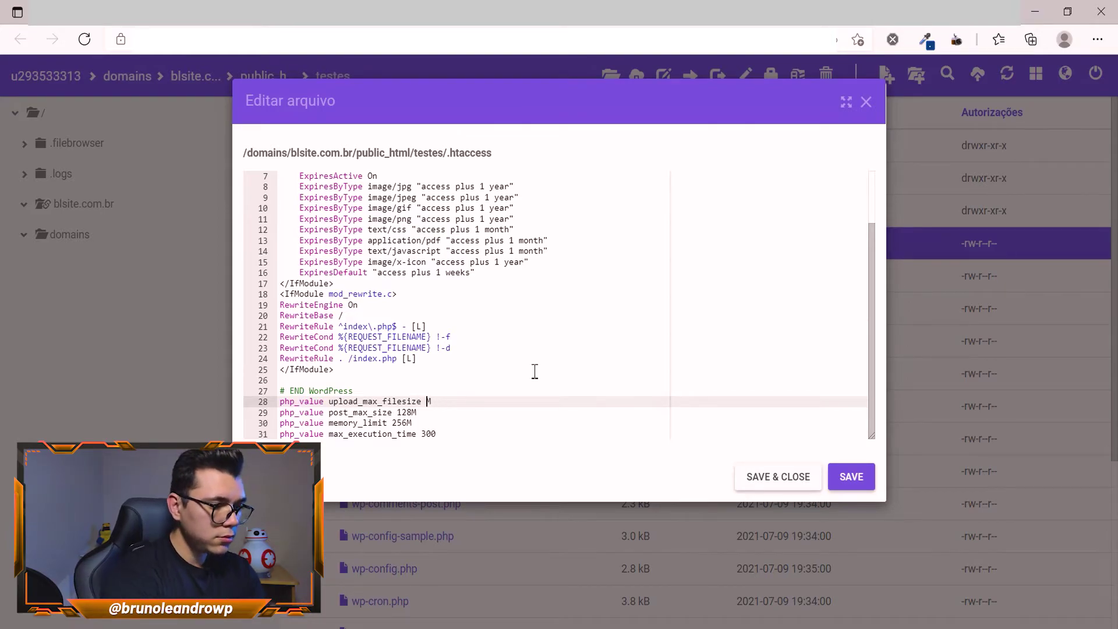
pyautogui.press('Down')
pyautogui.press('Left')
pyautogui.press('BackSpace')
pyautogui.press('BackSpace')
pyautogui.press('BackSpace')
pyautogui.write('550')
pyautogui.press('Down')
pyautogui.press('Left')
pyautogui.press('BackSpace')
pyautogui.press('BackSpace')
pyautogui.press('BackSpace')
pyautogui.write('550')
# Set max_execution_time to 0, then save and close the .htaccess file
pyautogui.press('Down')
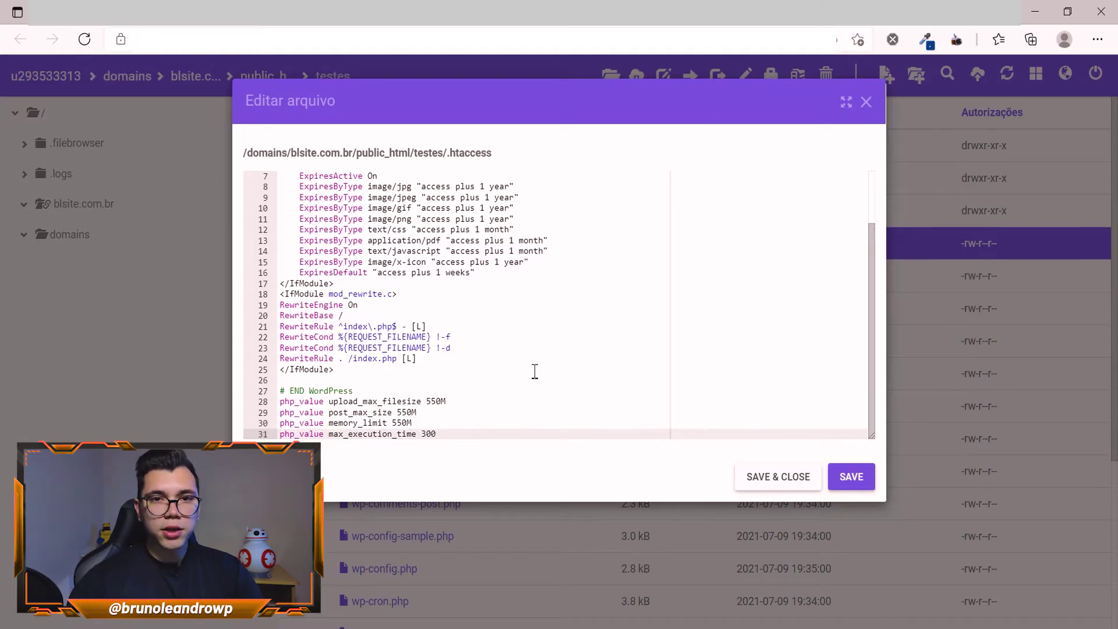
pyautogui.press('BackSpace')
pyautogui.press('BackSpace')
pyautogui.press('BackSpace')
pyautogui.write('0')
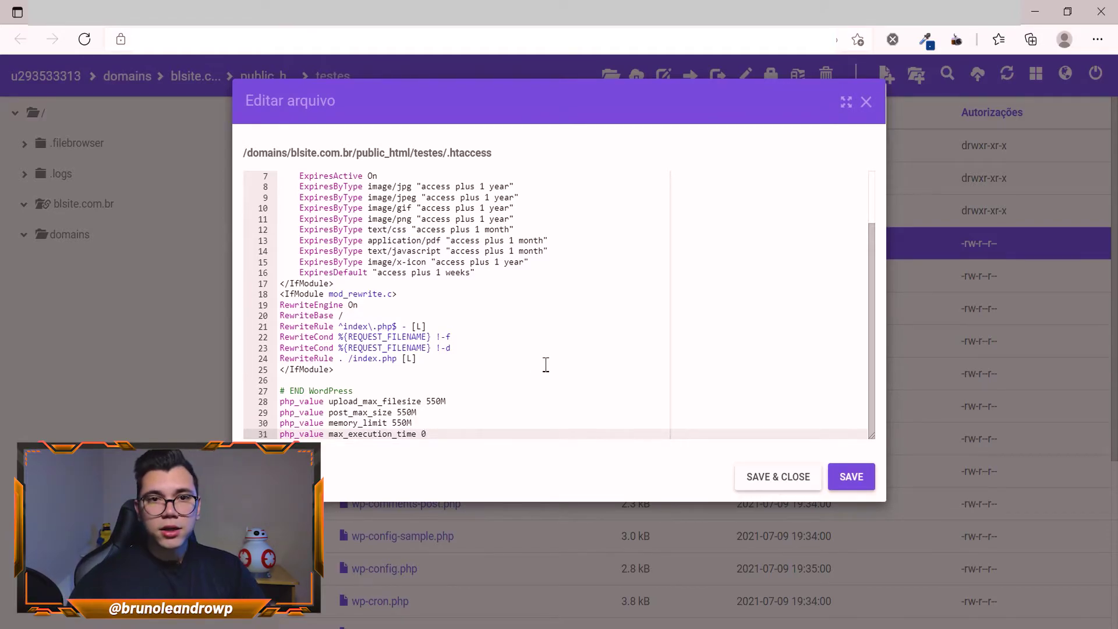
pyautogui.click(790, 476)
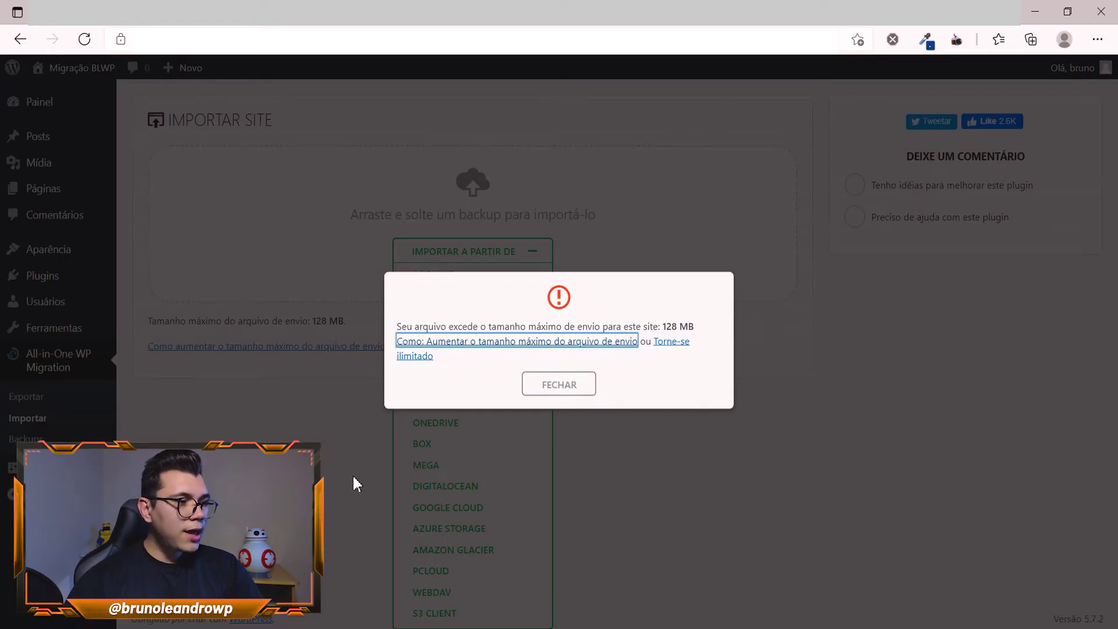
# Return to the Migração BLWP site, dismiss the upload-size warning, and reload the import page to check the maximum upload size
pyautogui.click(531, 391)
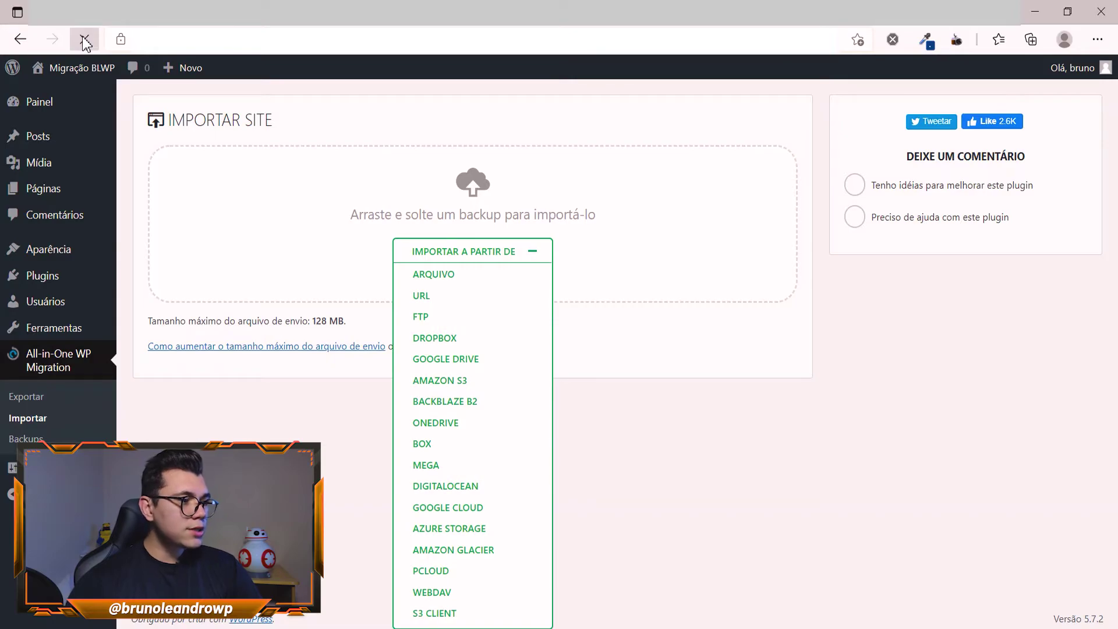
pyautogui.moveTo(317, 322); pyautogui.dragTo(390, 321)
pyautogui.click(390, 321)
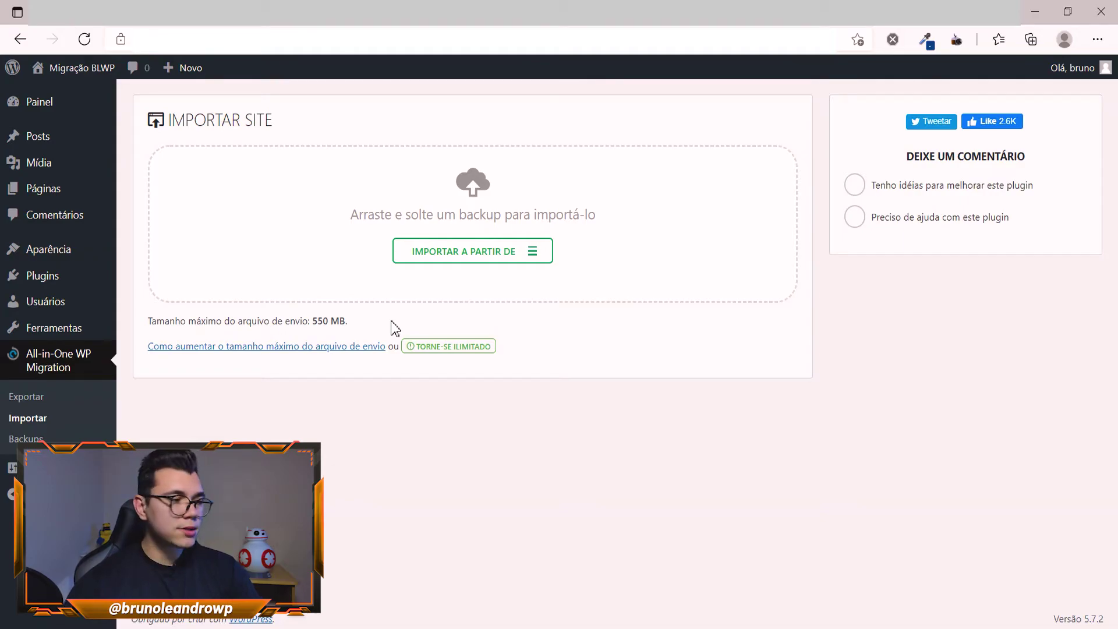
pyautogui.click(454, 257)
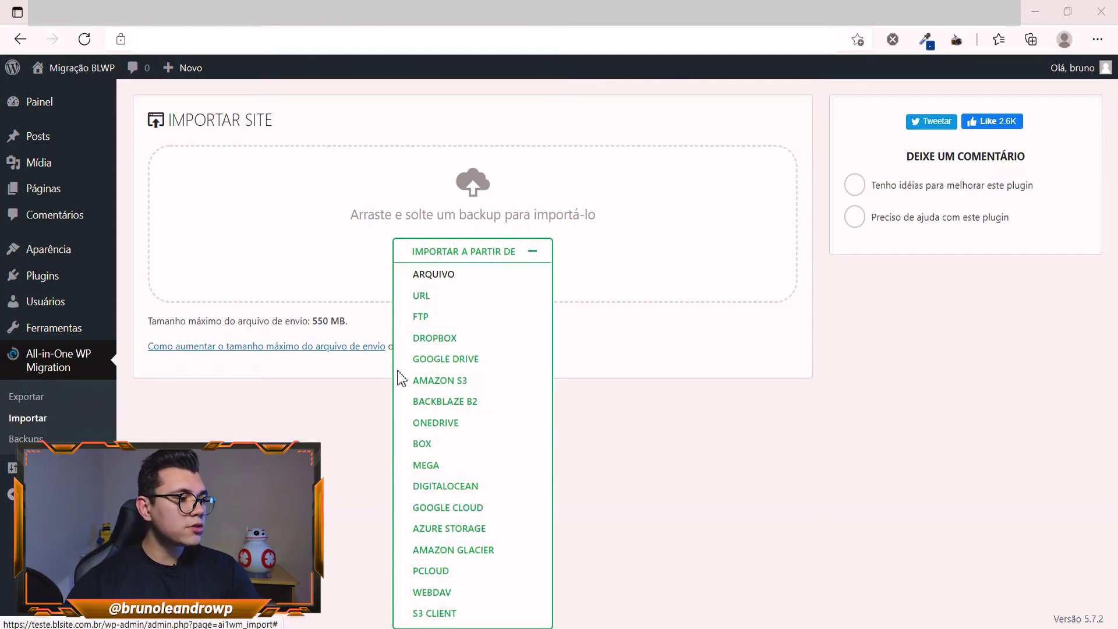
pyautogui.click(433, 274)
pyautogui.click(229, 112)
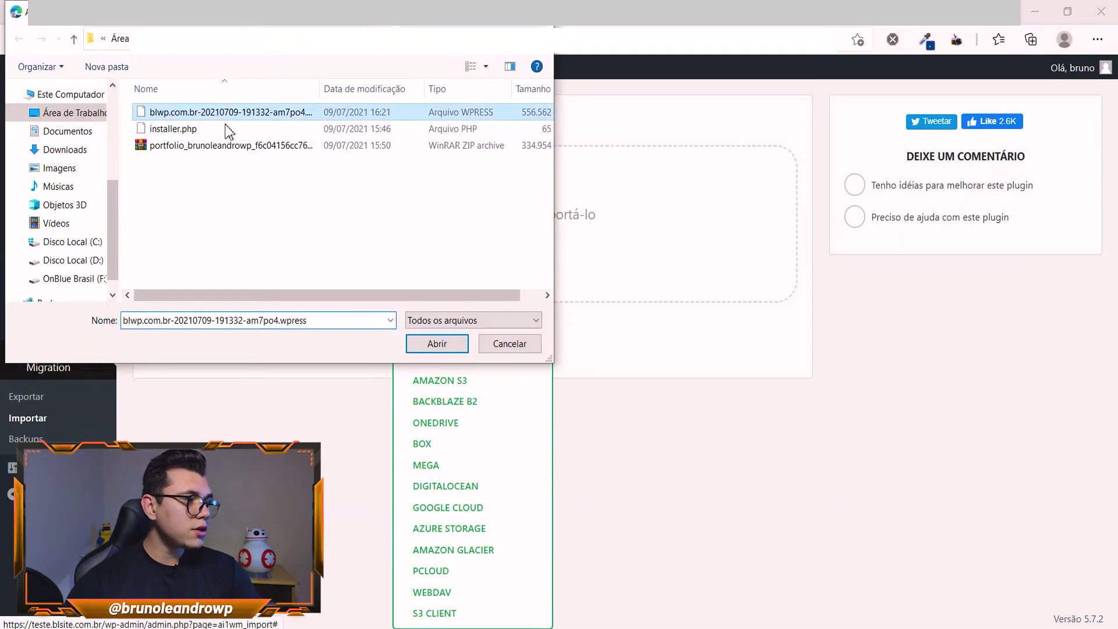
pyautogui.click(432, 345)
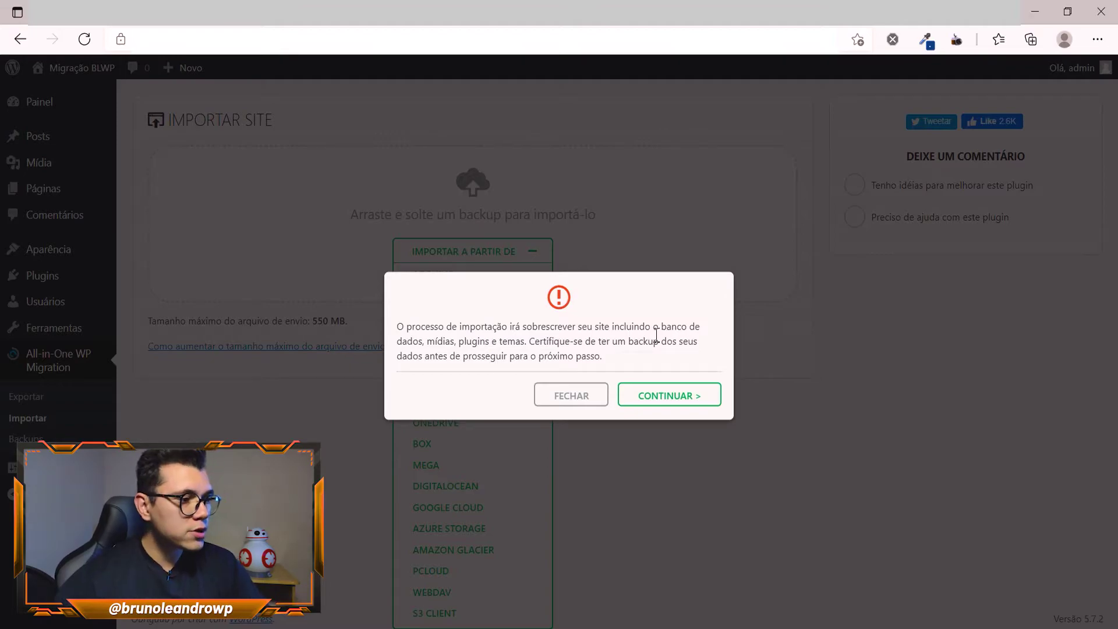
pyautogui.click(675, 399)
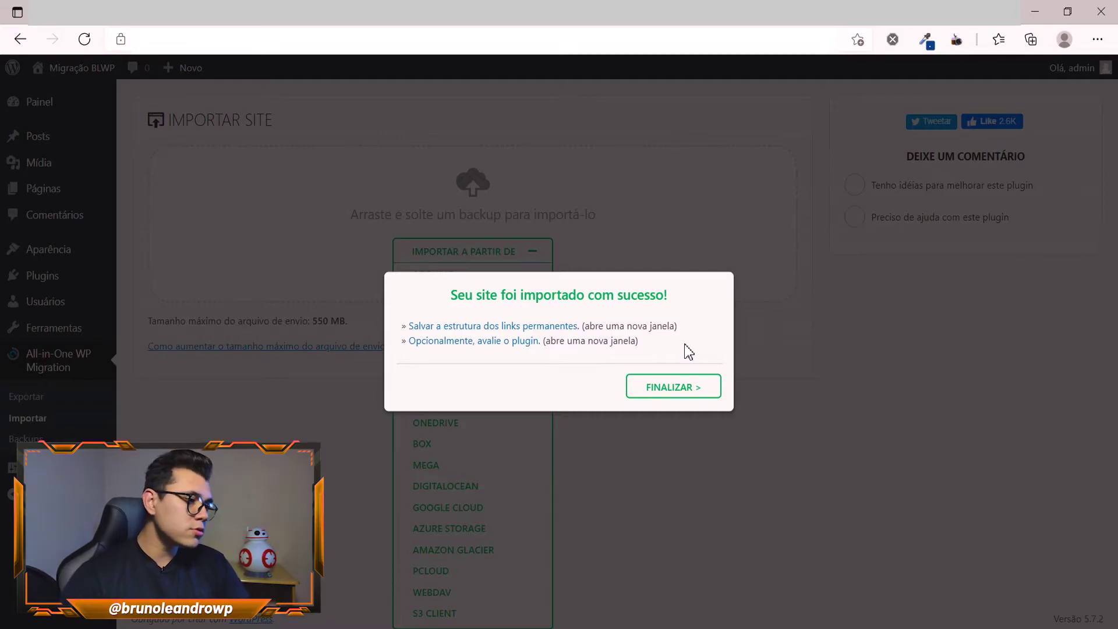
pyautogui.click(693, 391)
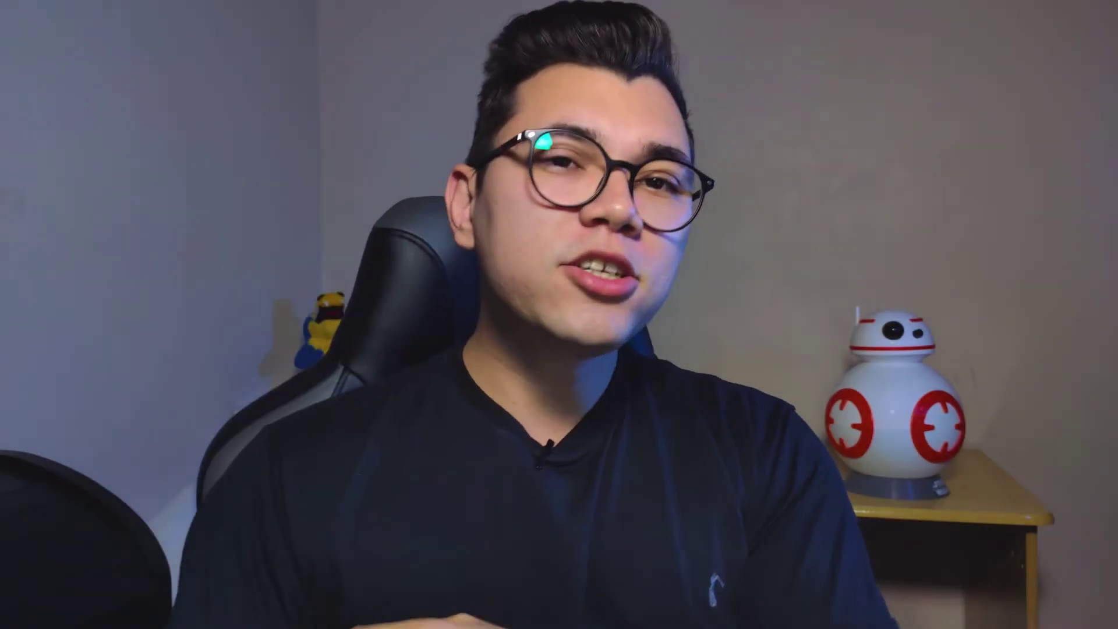
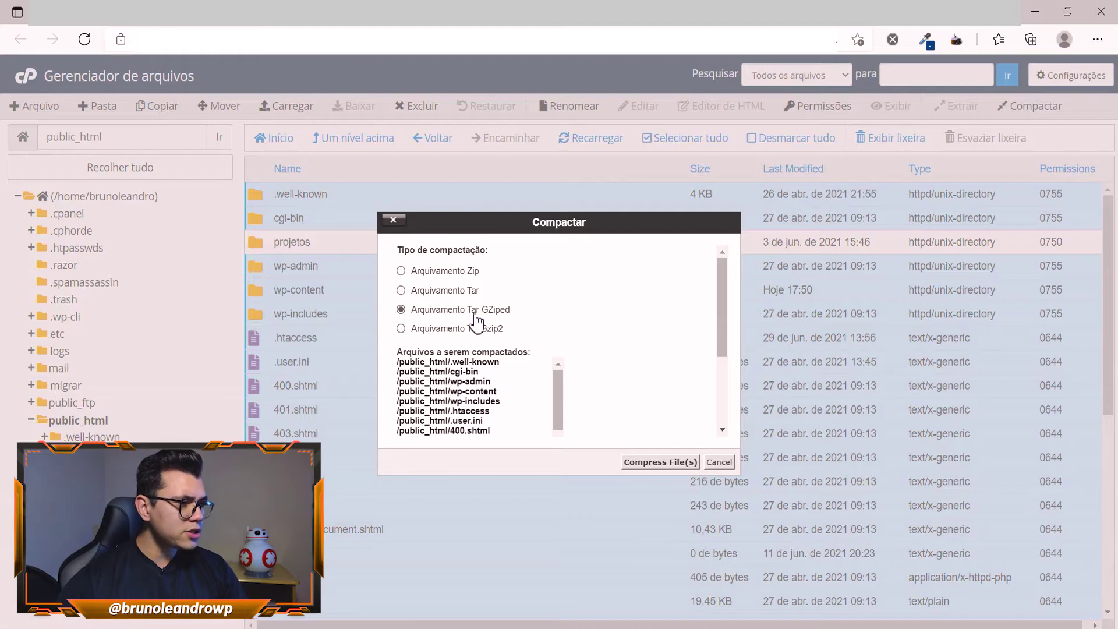
# Compress the selected public_html files into a Tar GZiped archive in the cPanel file manager
pyautogui.click(681, 465)
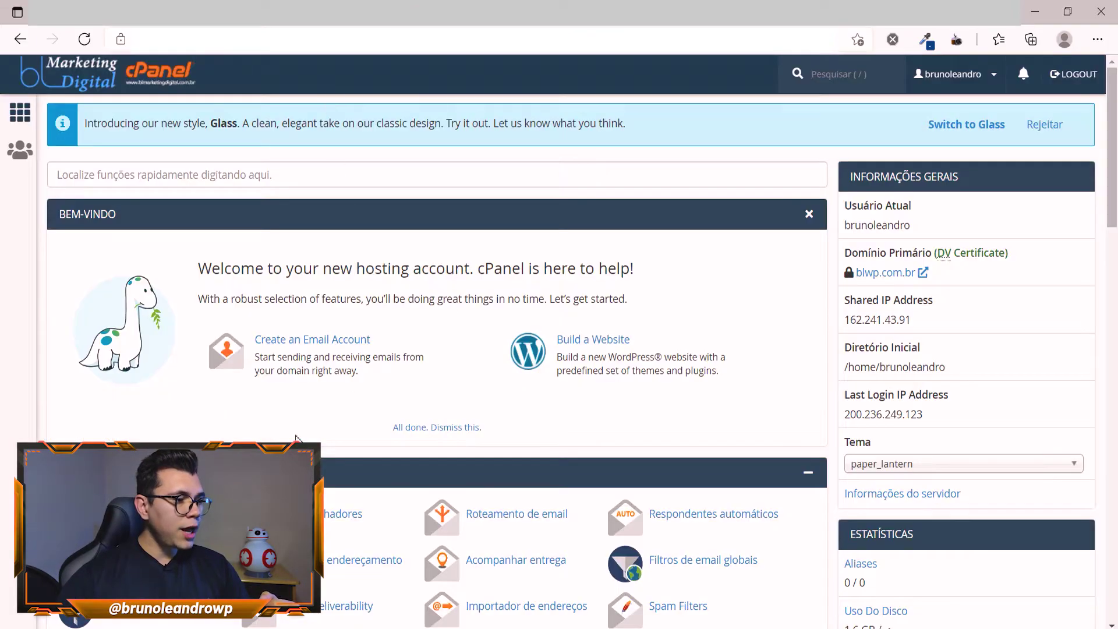
# Open phpMyAdmin from cPanel and export the brunolea_site database with the quick method in SQL format
pyautogui.scroll(-10, 367, 384)
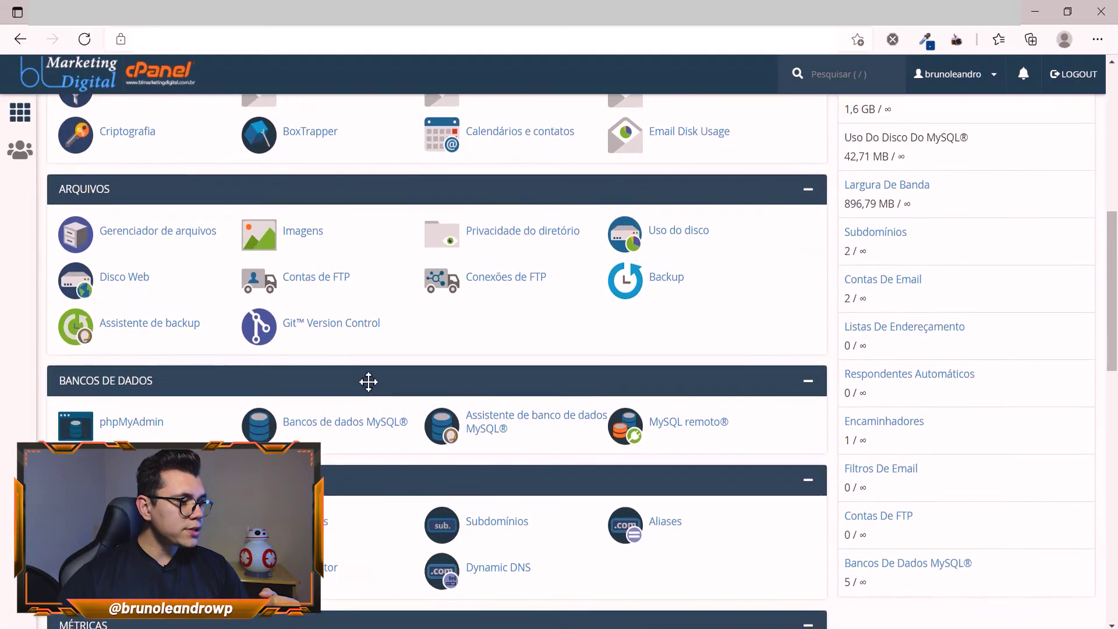
pyautogui.scroll(-3, 368, 380)
pyautogui.click(142, 256)
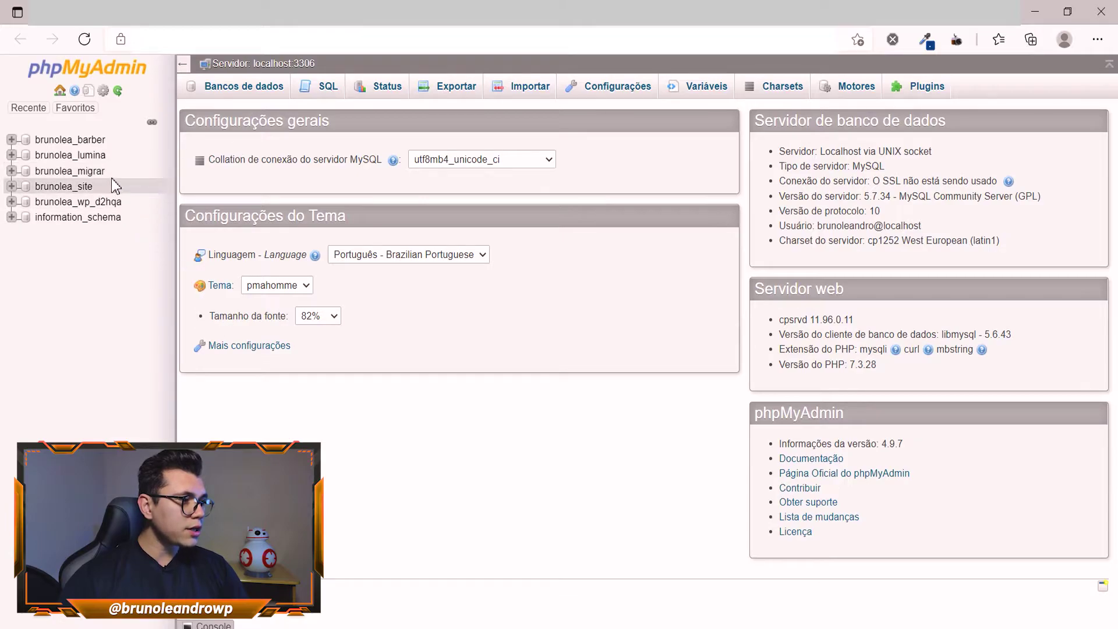
pyautogui.click(93, 171)
pyautogui.click(87, 185)
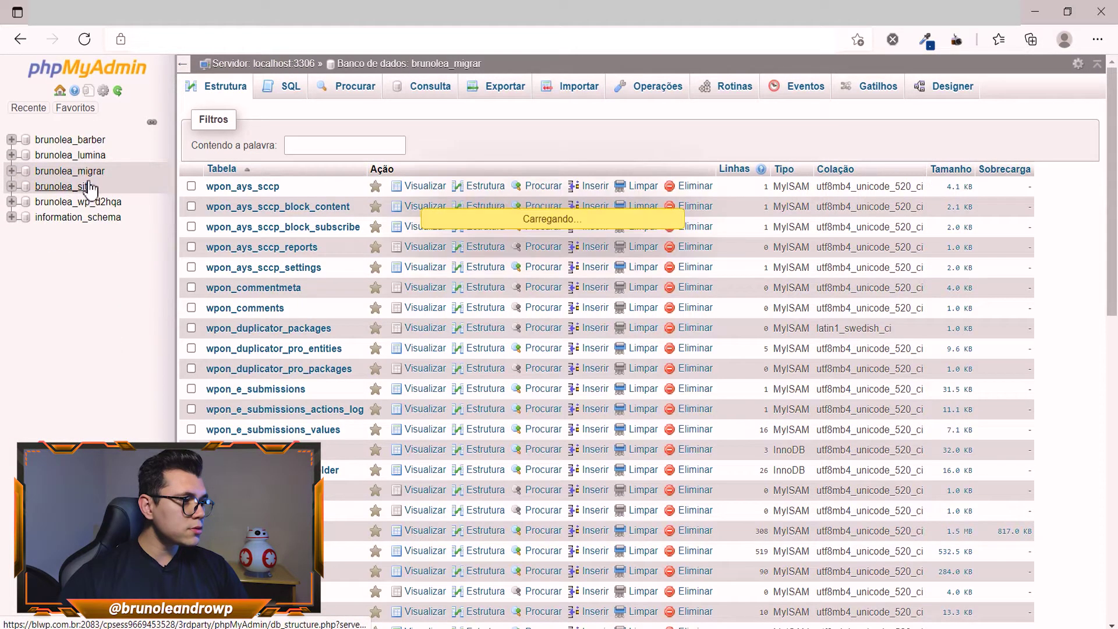
pyautogui.click(505, 88)
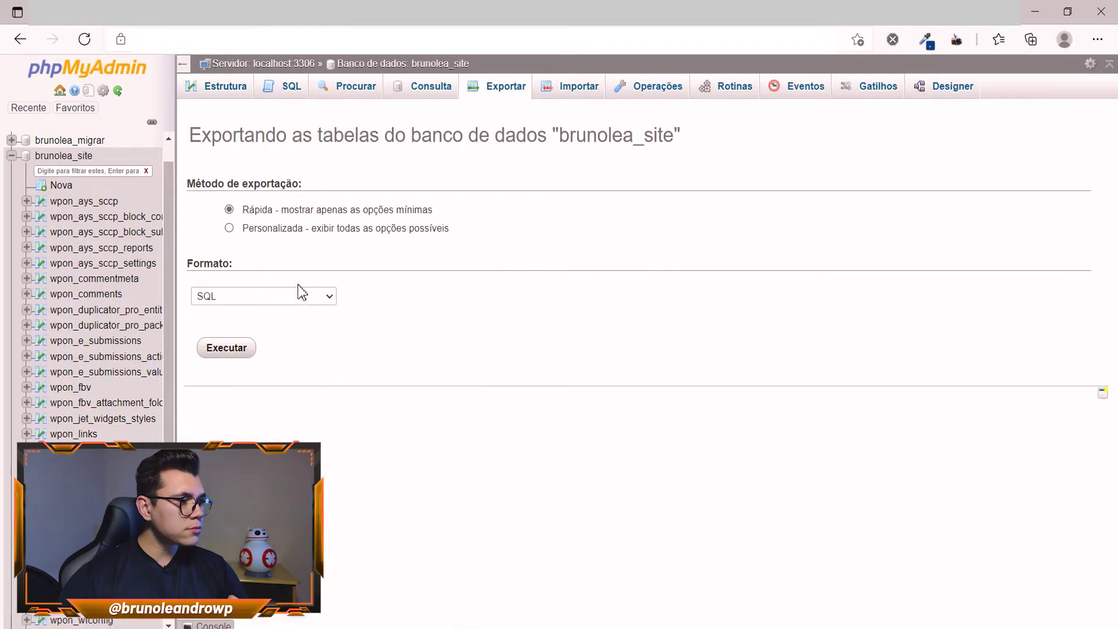
pyautogui.click(923, 117)
pyautogui.click(437, 345)
pyautogui.click(970, 65)
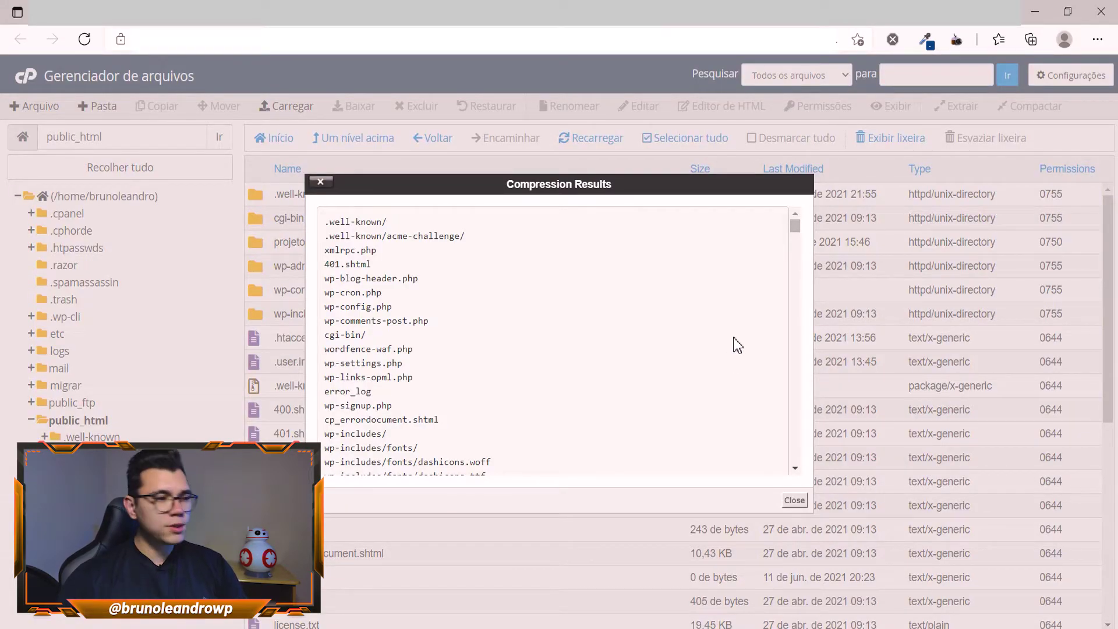
# Close the compression results and rename the .well-known.tar.gz archive in public_html as site_blwp.tar.gz
pyautogui.click(794, 500)
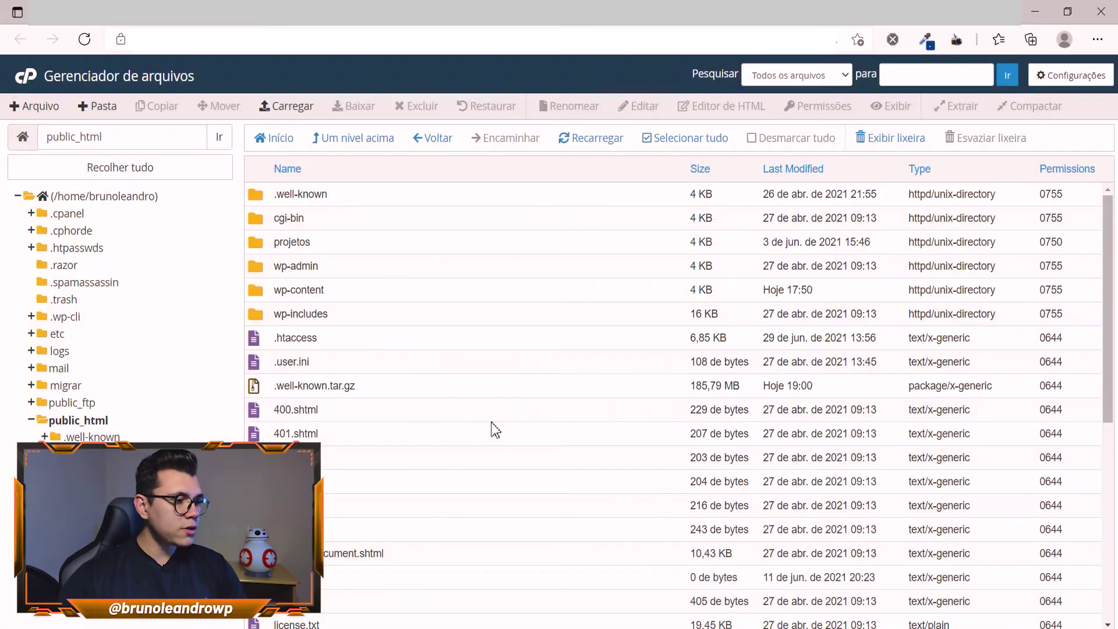
pyautogui.click(389, 394)
pyautogui.doubleClick(312, 387)
pyautogui.moveTo(352, 387); pyautogui.dragTo(273, 386)
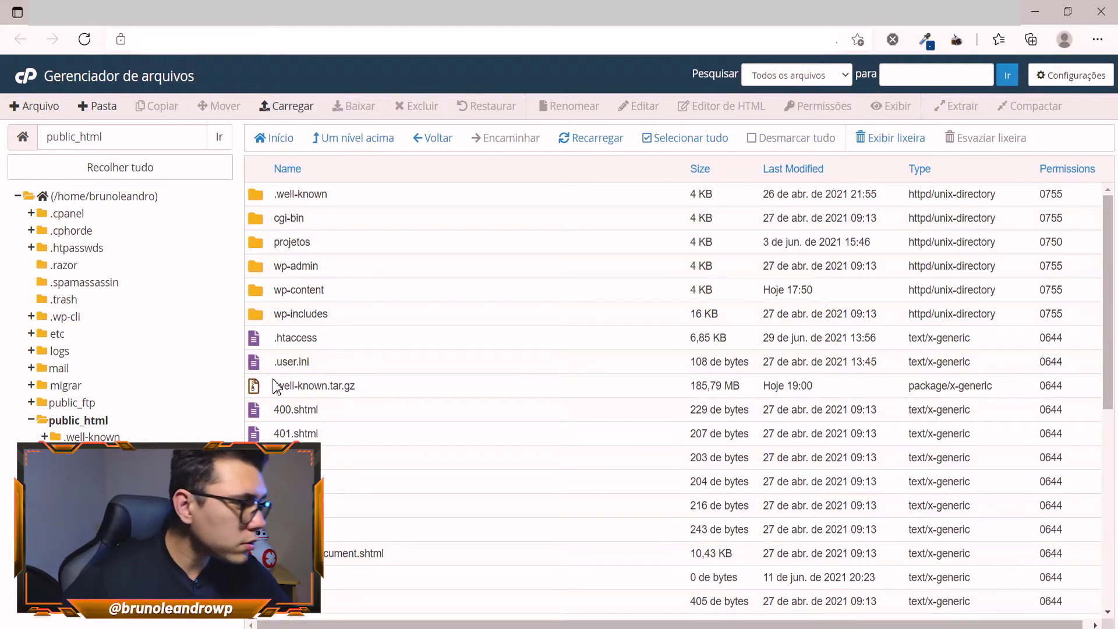
pyautogui.click(297, 386)
pyautogui.doubleClick(297, 386)
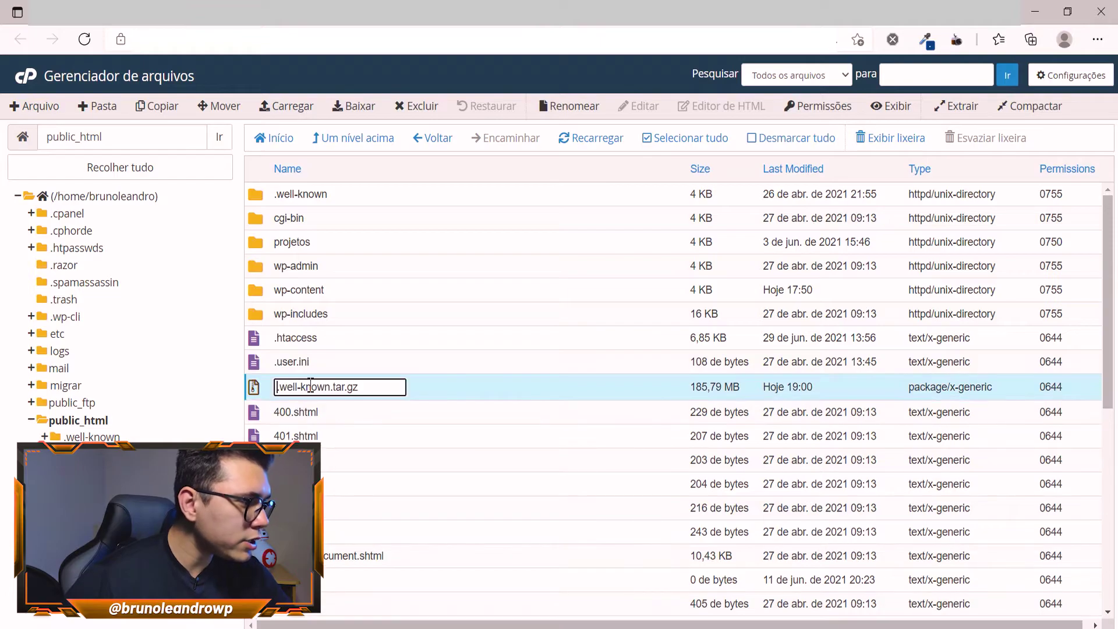
pyautogui.moveTo(330, 387); pyautogui.dragTo(276, 396)
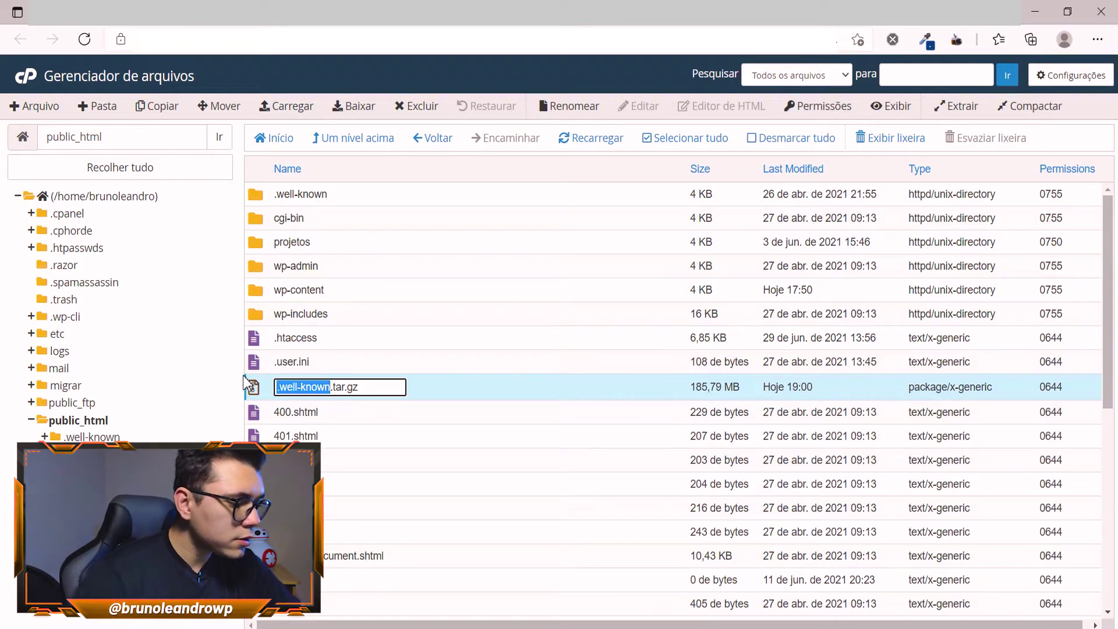
pyautogui.write('site_blwp')
pyautogui.press('Return')
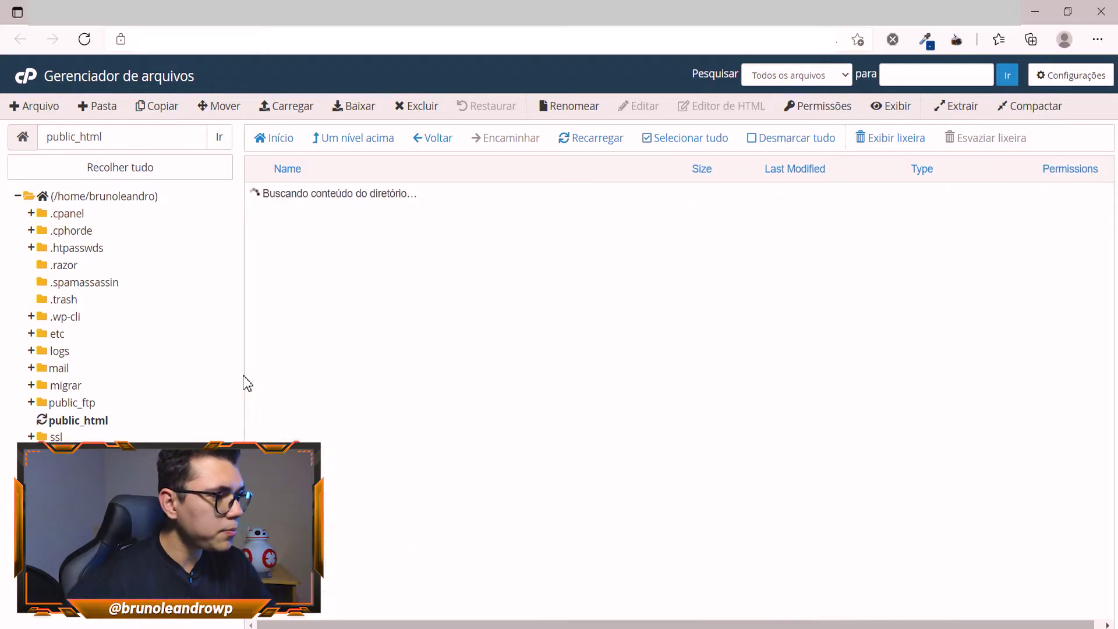
# Download site_blwp.tar.gz from public_html and save it to the desktop folder
pyautogui.scroll(-5, 374, 347)
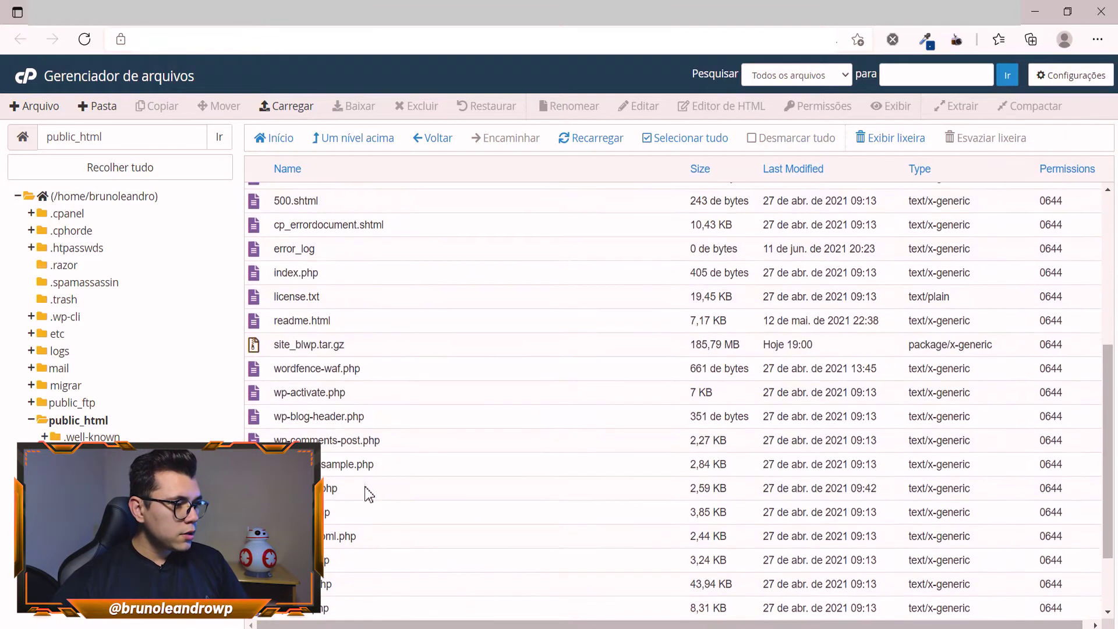
pyautogui.click(396, 347)
pyautogui.rightClick(396, 347)
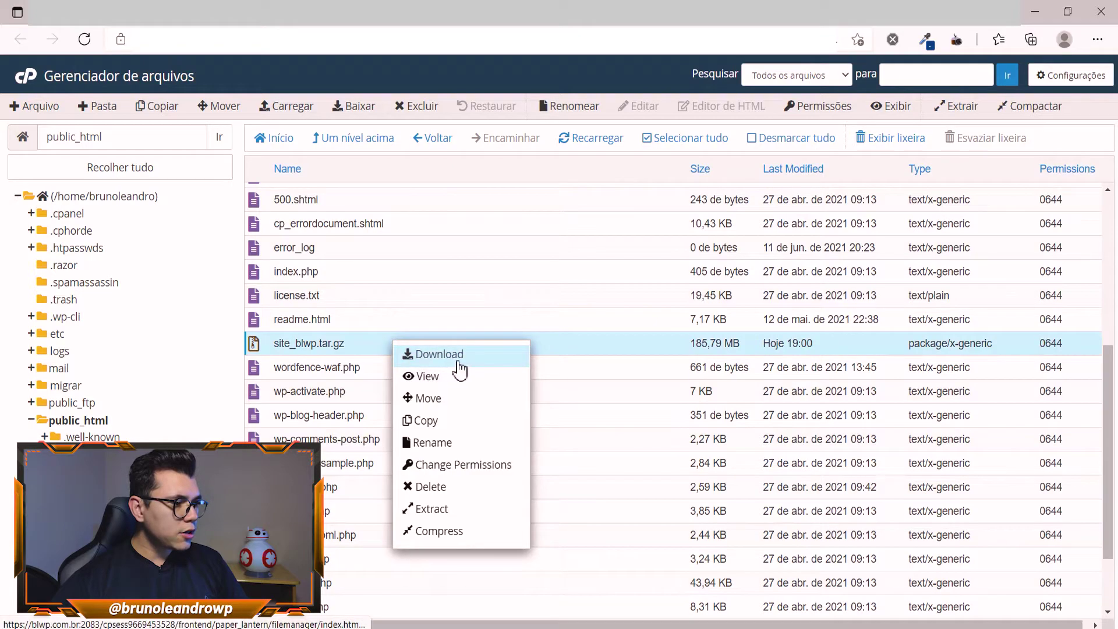
pyautogui.click(453, 356)
pyautogui.click(886, 122)
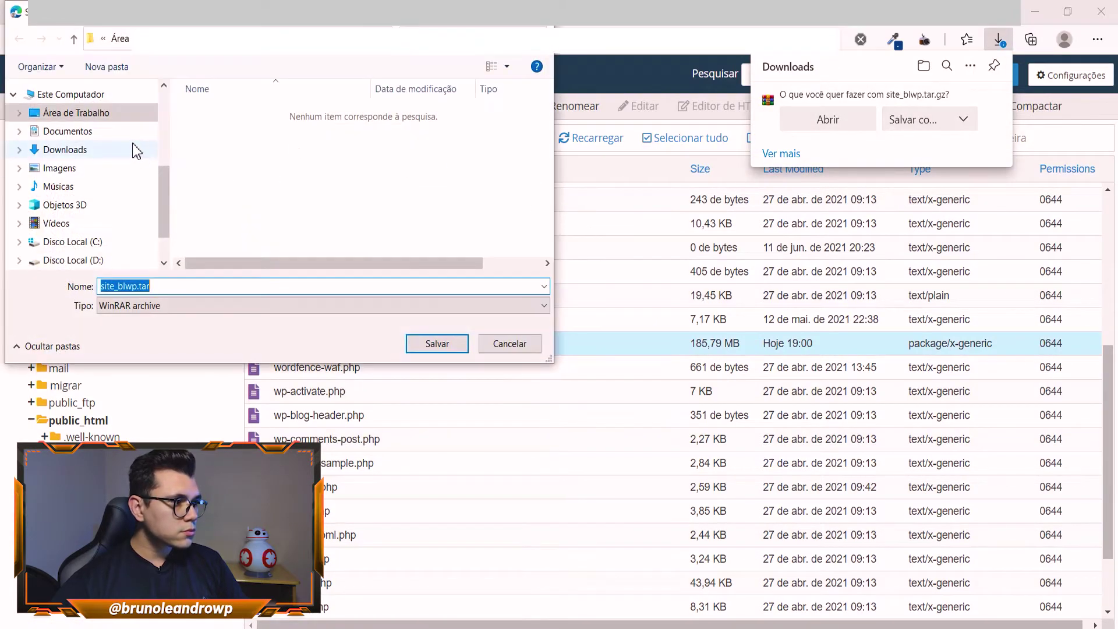
pyautogui.click(450, 345)
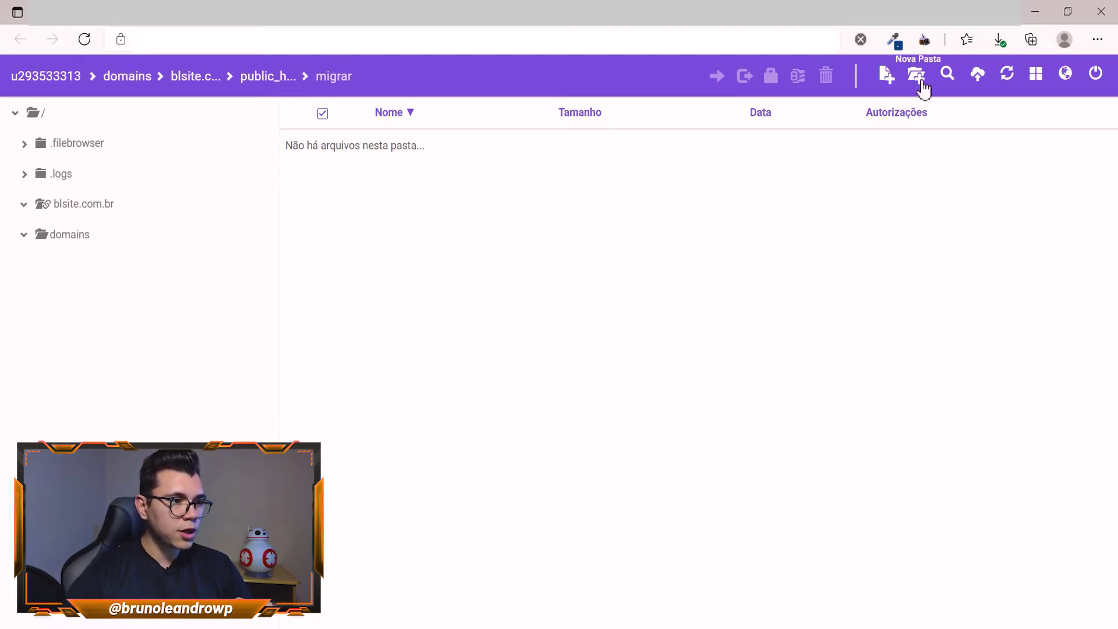
# Upload site_blwp.tar.gz into the empty migrar folder of blsite.com.br in the Hostinger file manager
pyautogui.click(981, 75)
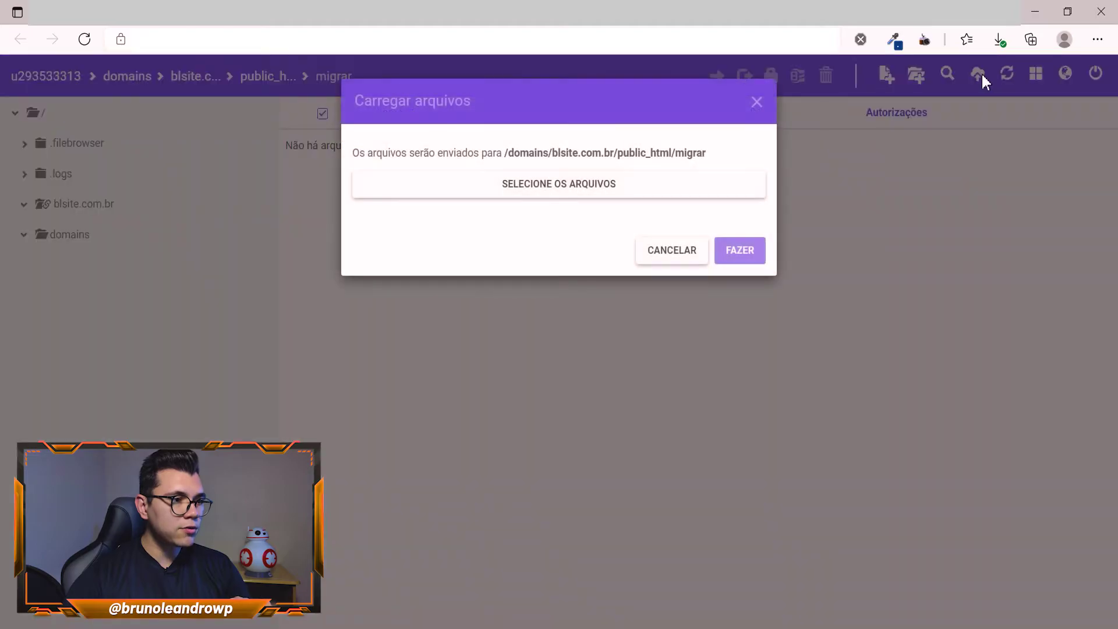
pyautogui.click(628, 182)
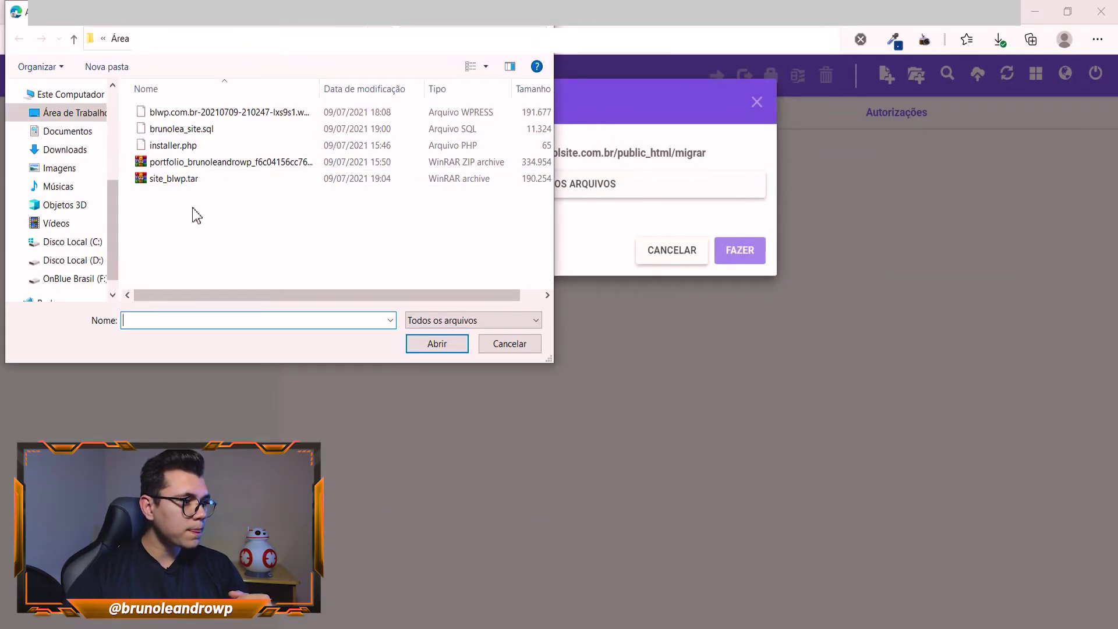
pyautogui.click(224, 179)
pyautogui.click(437, 343)
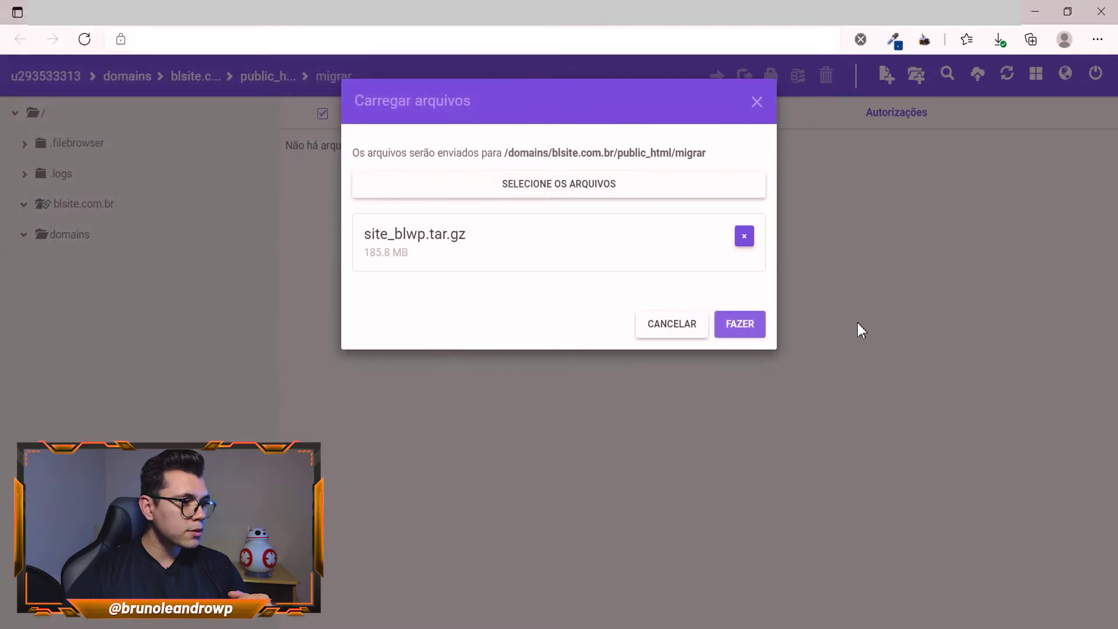
pyautogui.click(741, 326)
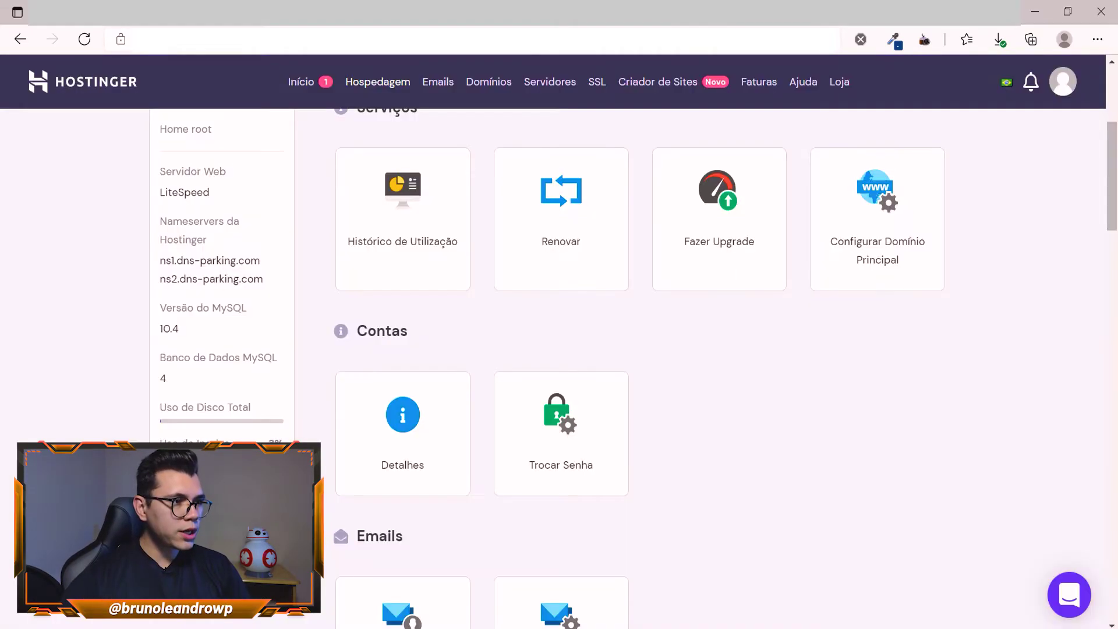
# Open the MySQL database page in Hostinger and enter blwp as the new database name along with a MySQL username
pyautogui.scroll(-12, 841, 384)
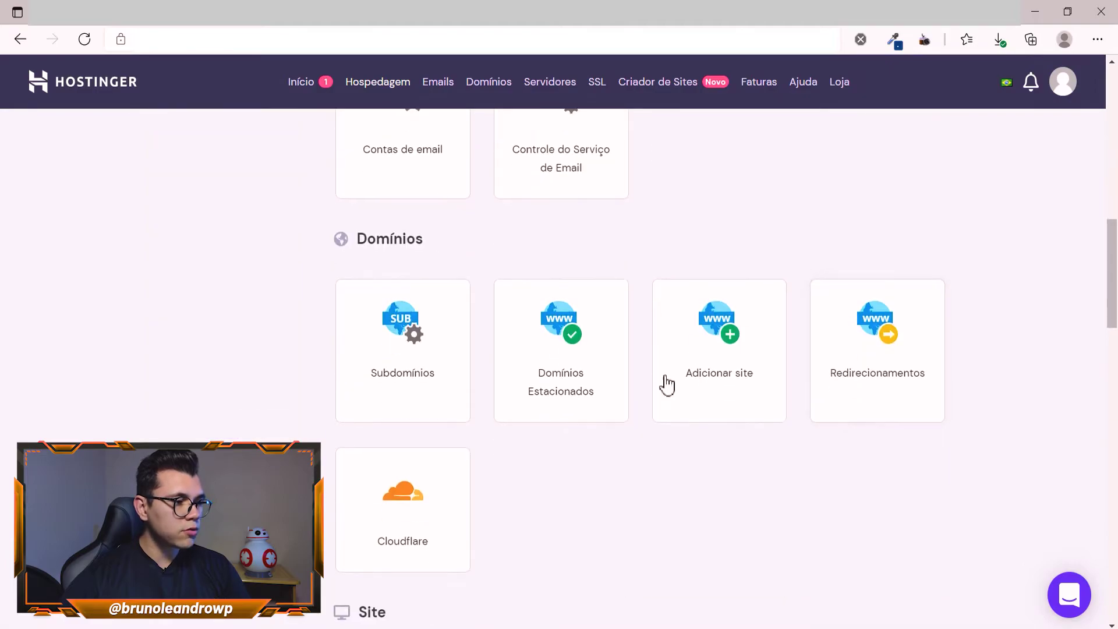
pyautogui.scroll(-4, 647, 484)
pyautogui.scroll(-5, 873, 466)
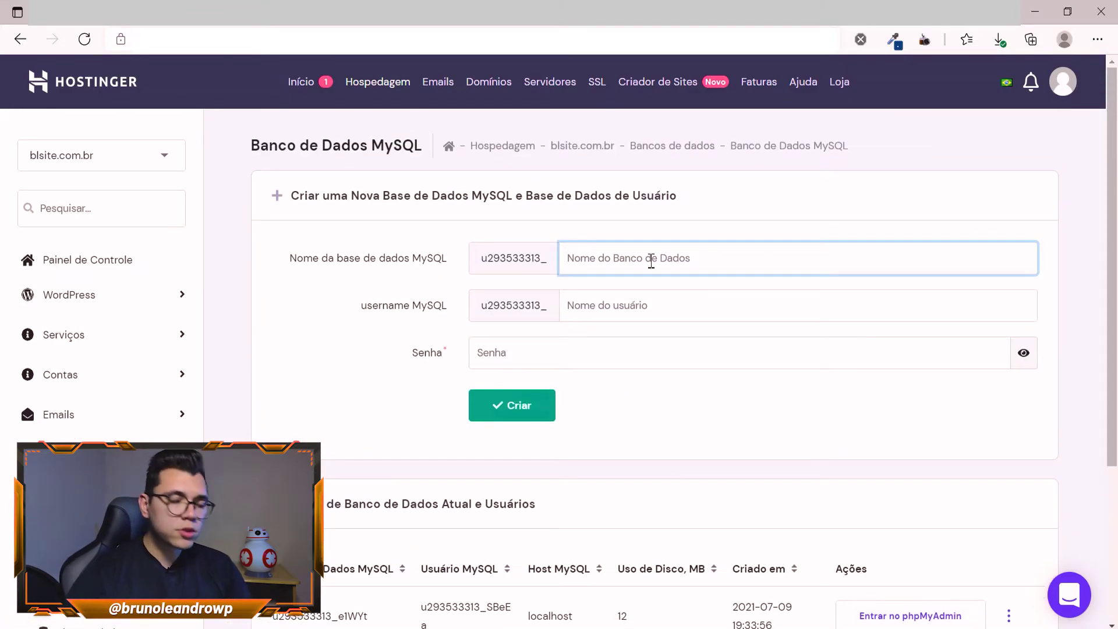
pyautogui.write('blwp')
pyautogui.press('Tab')
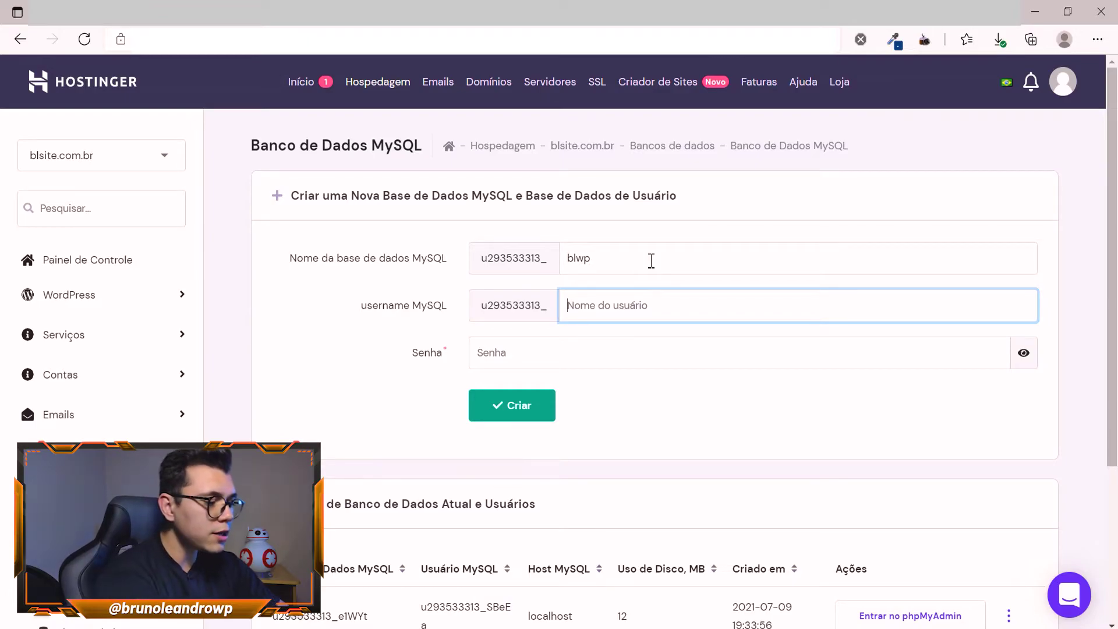
pyautogui.write('b')
pyautogui.write('runi')
pyautogui.press('BackSpace')
pyautogui.write('o')
pyautogui.press('Tab')
# Try to create the blwp database with a MySQL user password
pyautogui.write('********')
pyautogui.click(530, 416)
pyautogui.press('BackSpace')
pyautogui.press('BackSpace')
pyautogui.press('BackSpace')
pyautogui.press('BackSpace')
pyautogui.press('BackSpace')
pyautogui.press('BackSpace')
pyautogui.press('BackSpace')
pyautogui.press('BackSpace')
pyautogui.write('*****************')
pyautogui.click(539, 406)
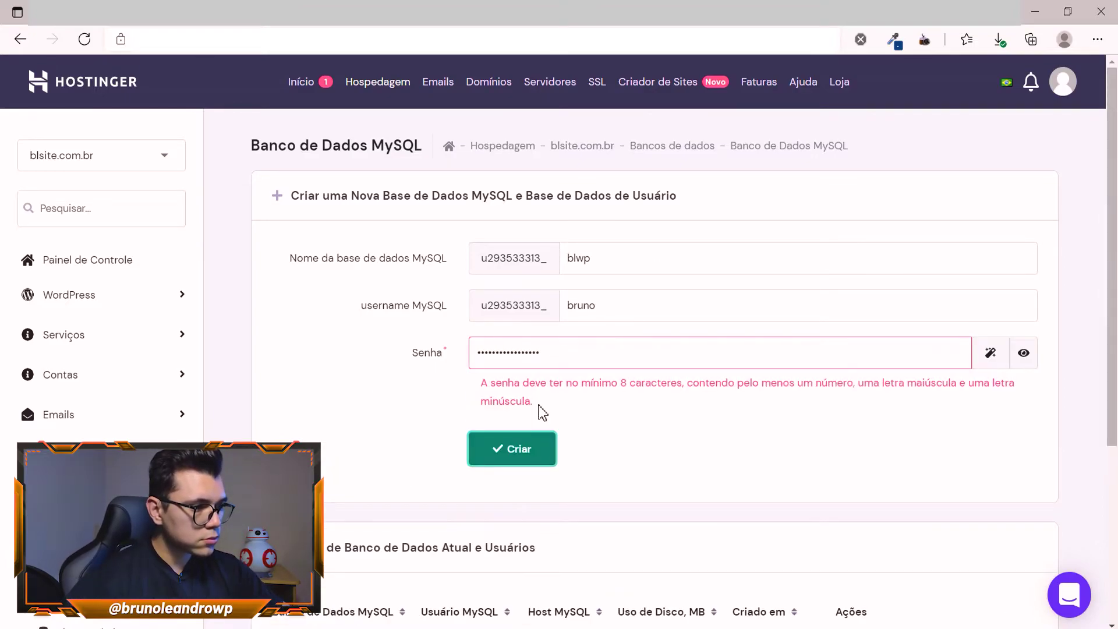
# Replace the MySQL user password with one that meets the requirements and create the blwp database
pyautogui.press('BackSpace')
pyautogui.press('BackSpace')
pyautogui.press('BackSpace')
pyautogui.press('BackSpace')
pyautogui.press('BackSpace')
pyautogui.press('BackSpace')
pyautogui.press('BackSpace')
pyautogui.press('BackSpace')
pyautogui.press('BackSpace')
pyautogui.press('BackSpace')
pyautogui.press('BackSpace')
pyautogui.press('BackSpace')
pyautogui.press('BackSpace')
pyautogui.press('BackSpace')
pyautogui.press('BackSpace')
pyautogui.press('BackSpace')
pyautogui.press('BackSpace')
pyautogui.write('**************')
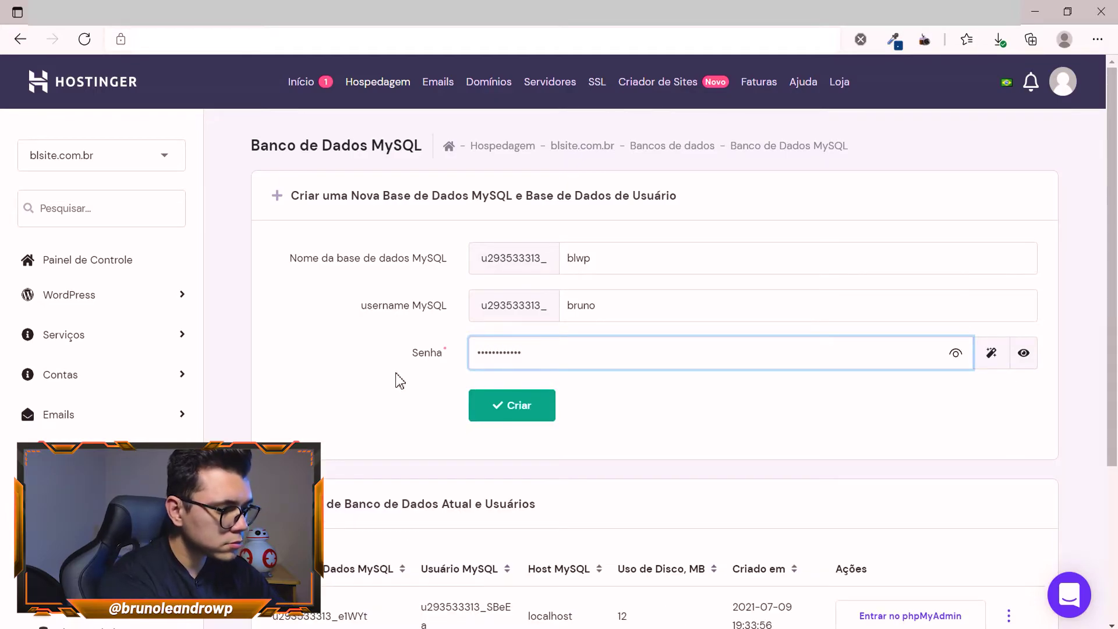
pyautogui.write('**')
pyautogui.click(517, 410)
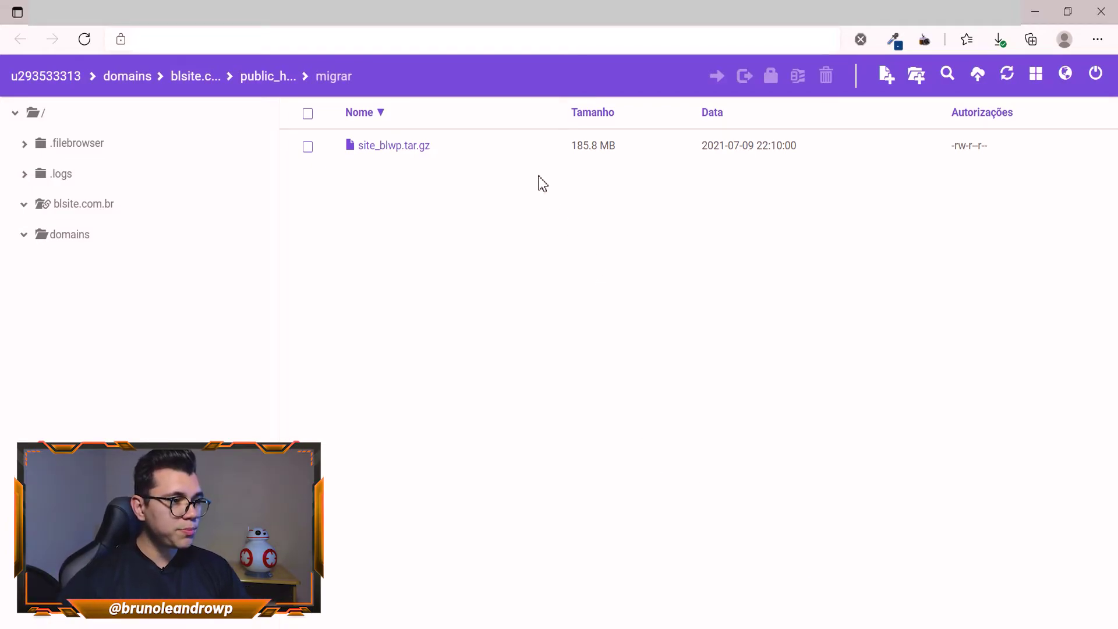
# Extract site_blwp.tar.gz into the current migrar folder using "." as the destination, and close the extraction dialog
pyautogui.click(491, 148)
pyautogui.rightClick(492, 147)
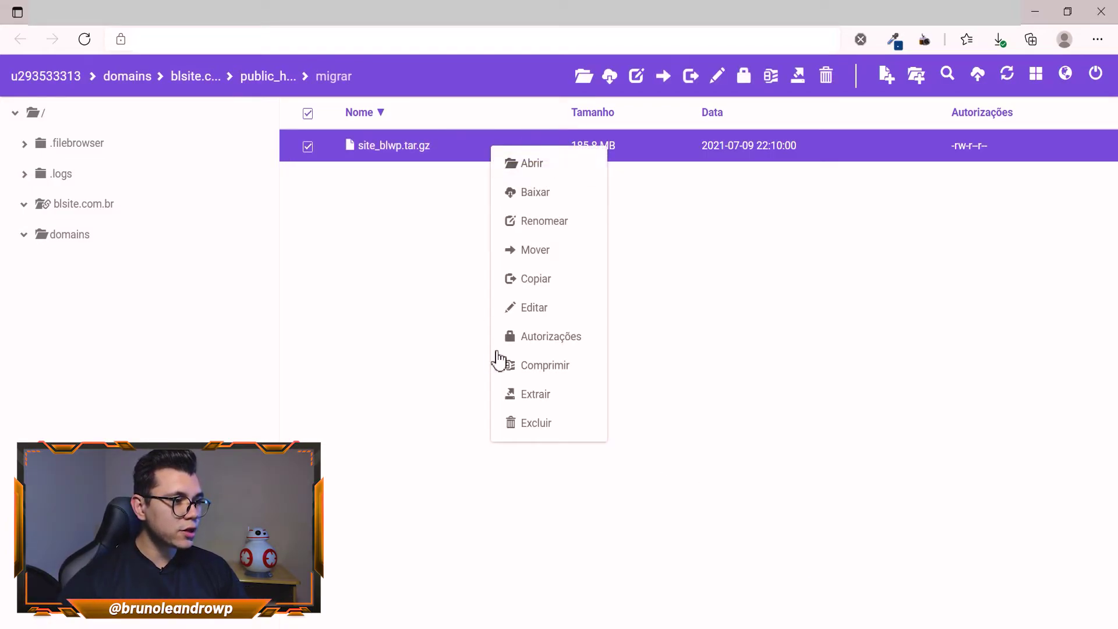
pyautogui.click(568, 402)
pyautogui.doubleClick(473, 195)
pyautogui.write('.')
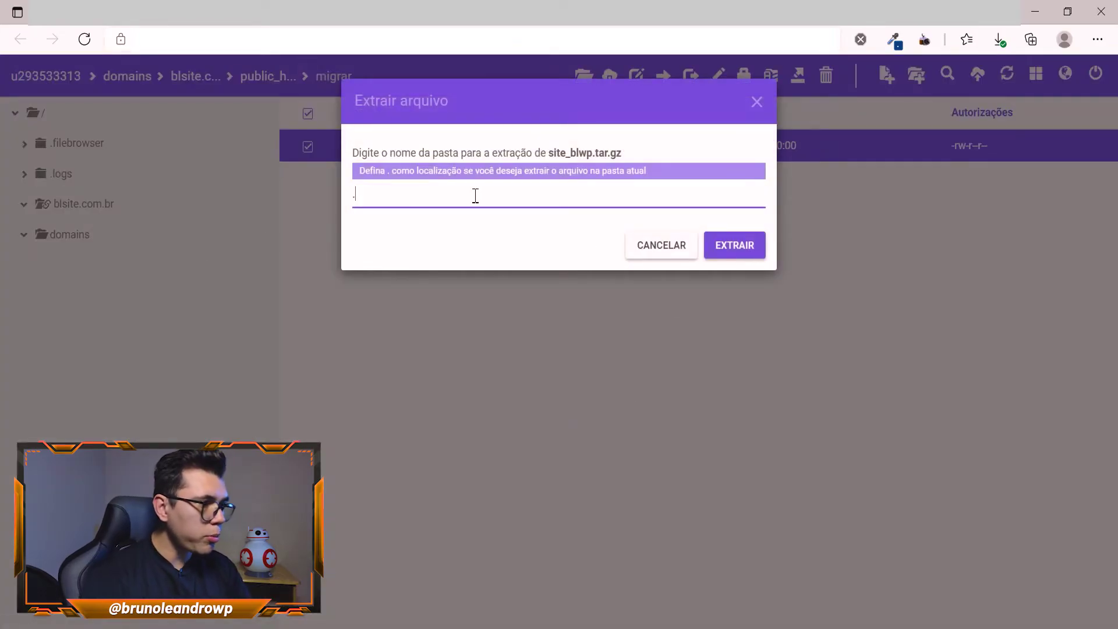
pyautogui.click(743, 250)
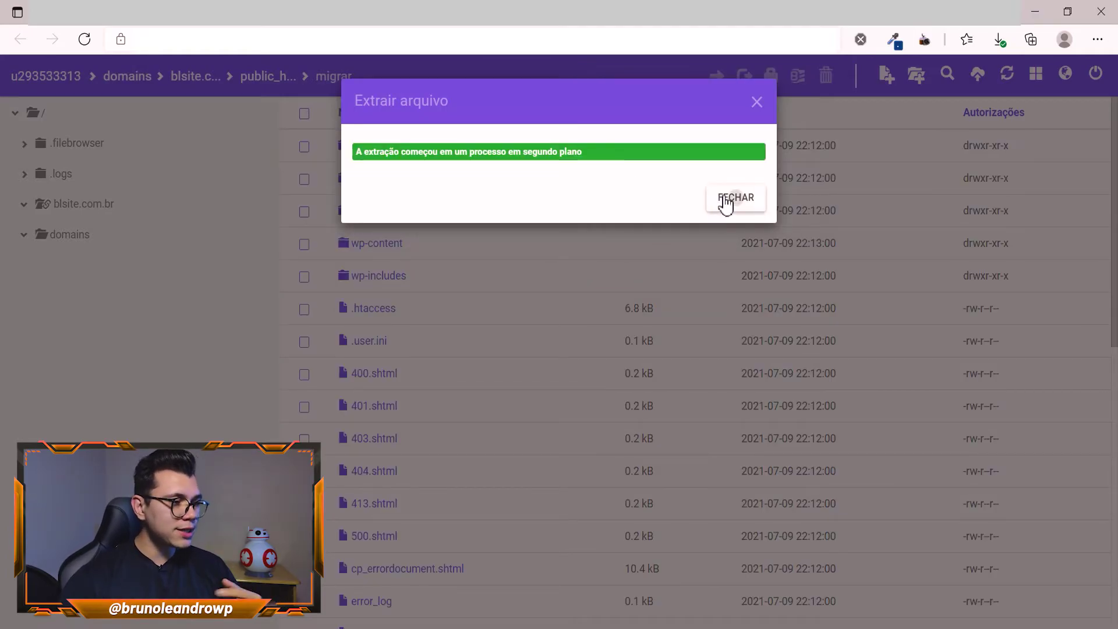
pyautogui.click(724, 201)
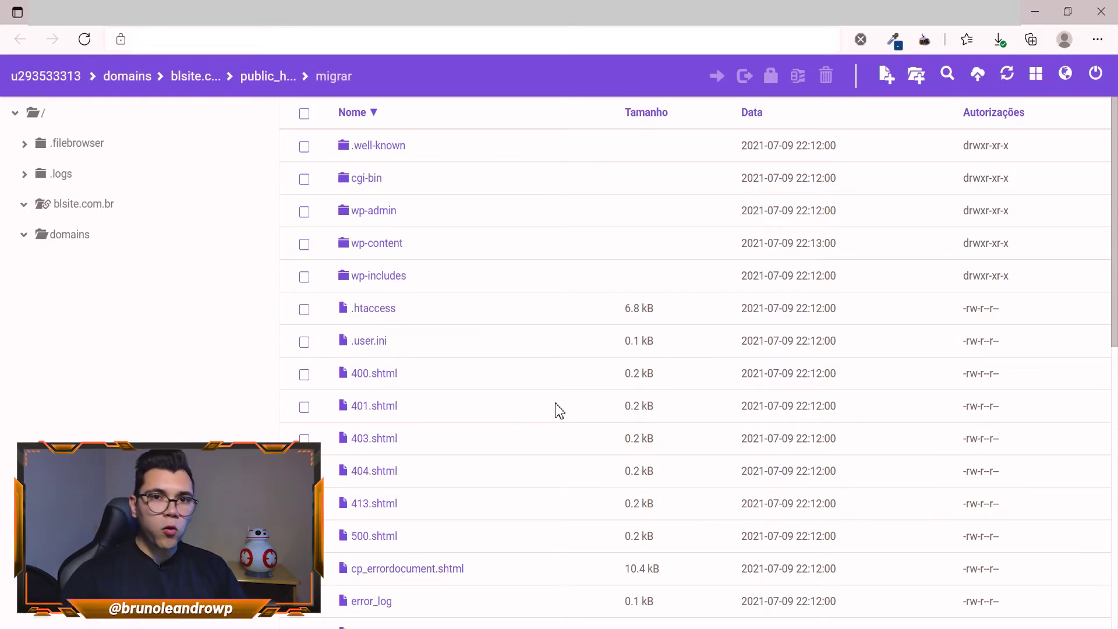
# Open wp-config.php in the migrar folder for editing and locate its database name, username and password definitions
pyautogui.scroll(-9, 532, 401)
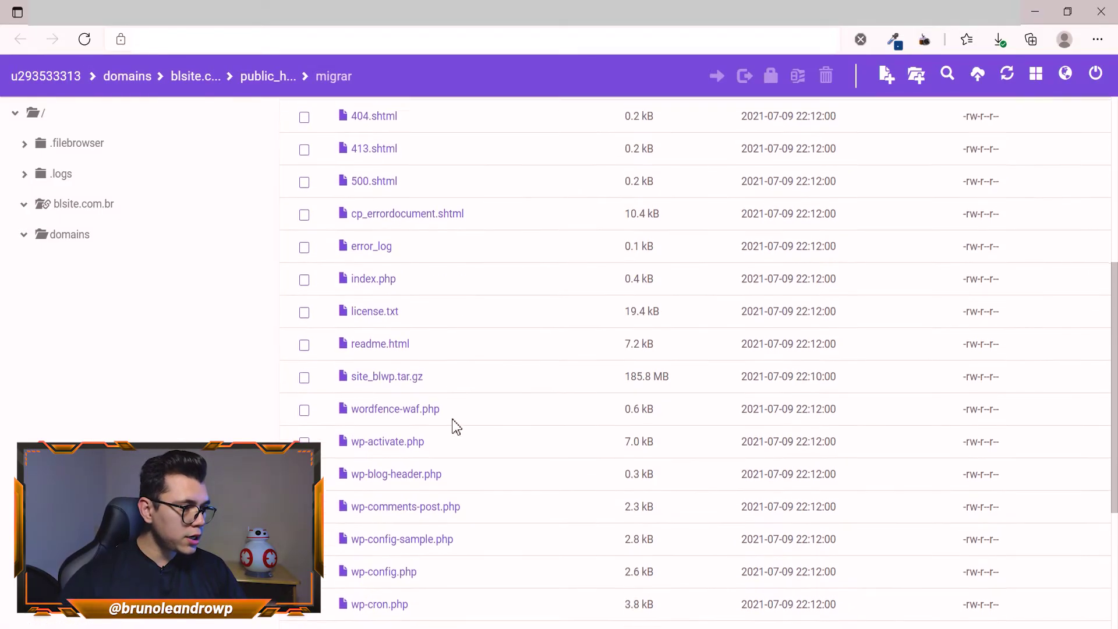
pyautogui.click(441, 396)
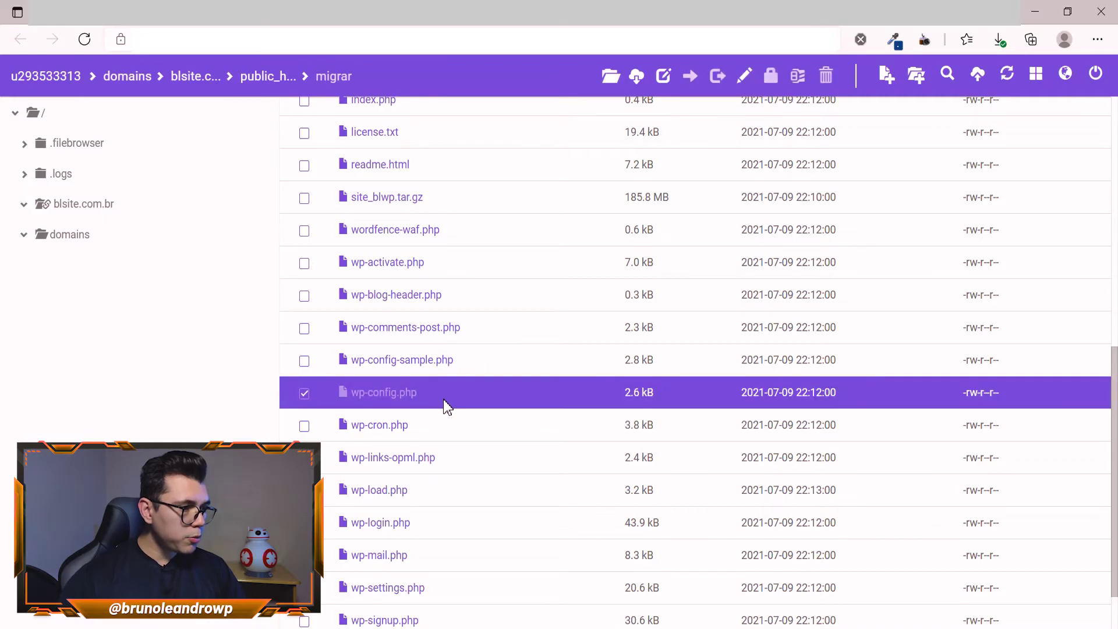
pyautogui.rightClick(522, 387)
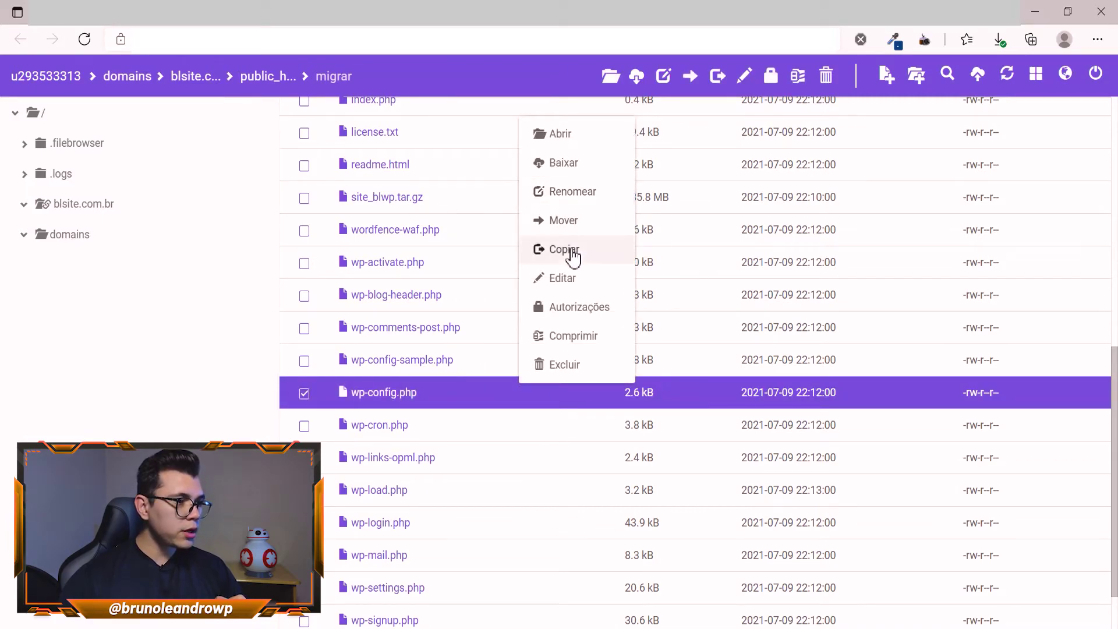
pyautogui.click(568, 278)
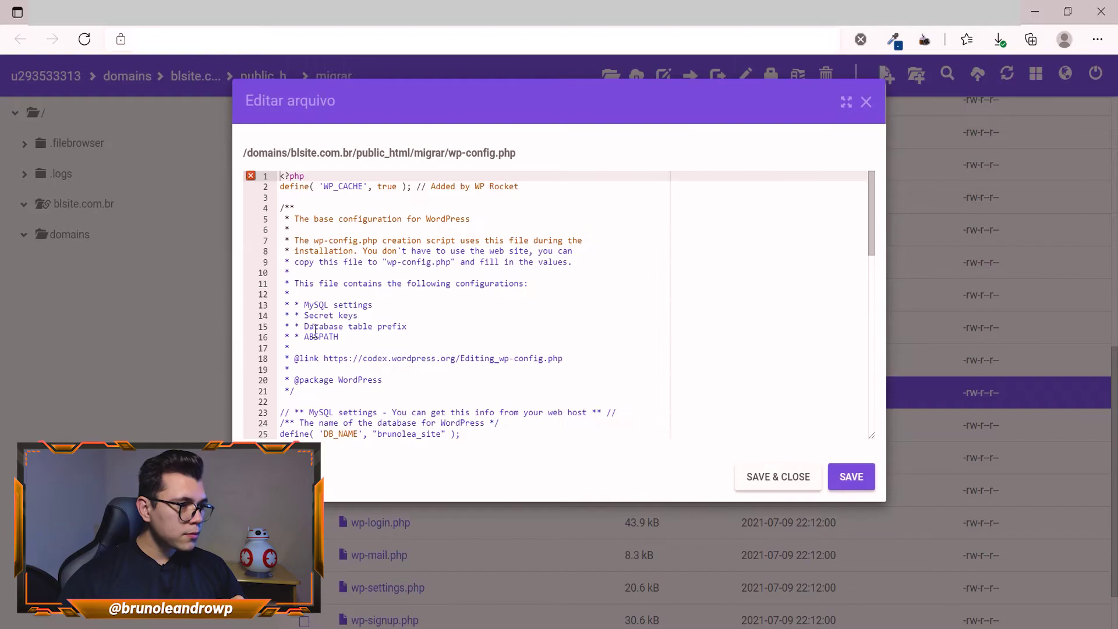
pyautogui.scroll(-6, 490, 346)
pyautogui.scroll(4, 489, 279)
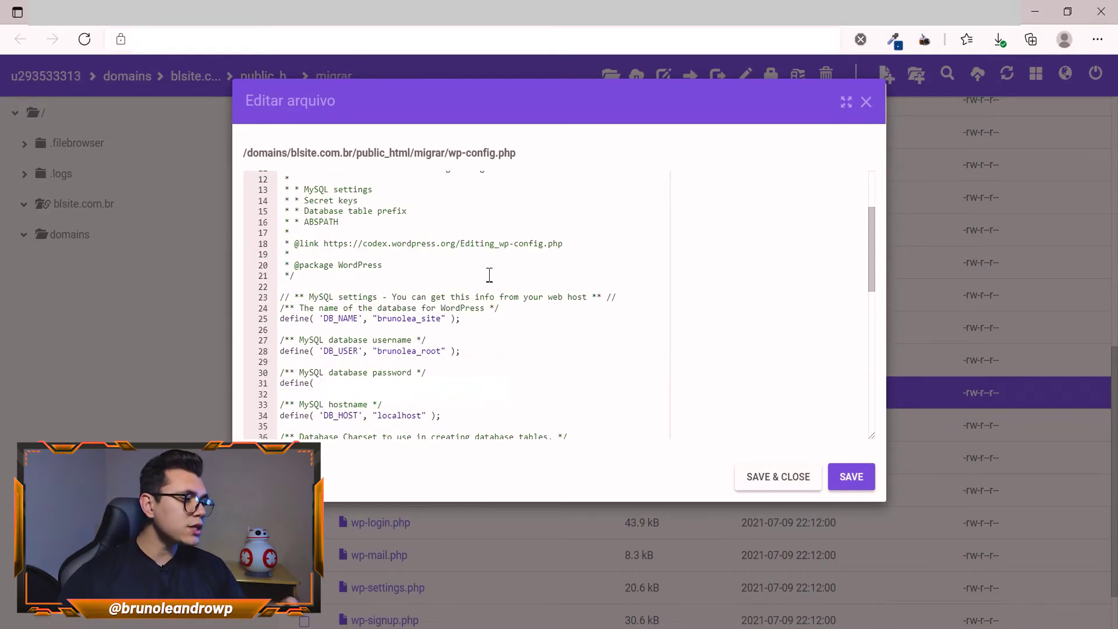
pyautogui.scroll(-1, 489, 274)
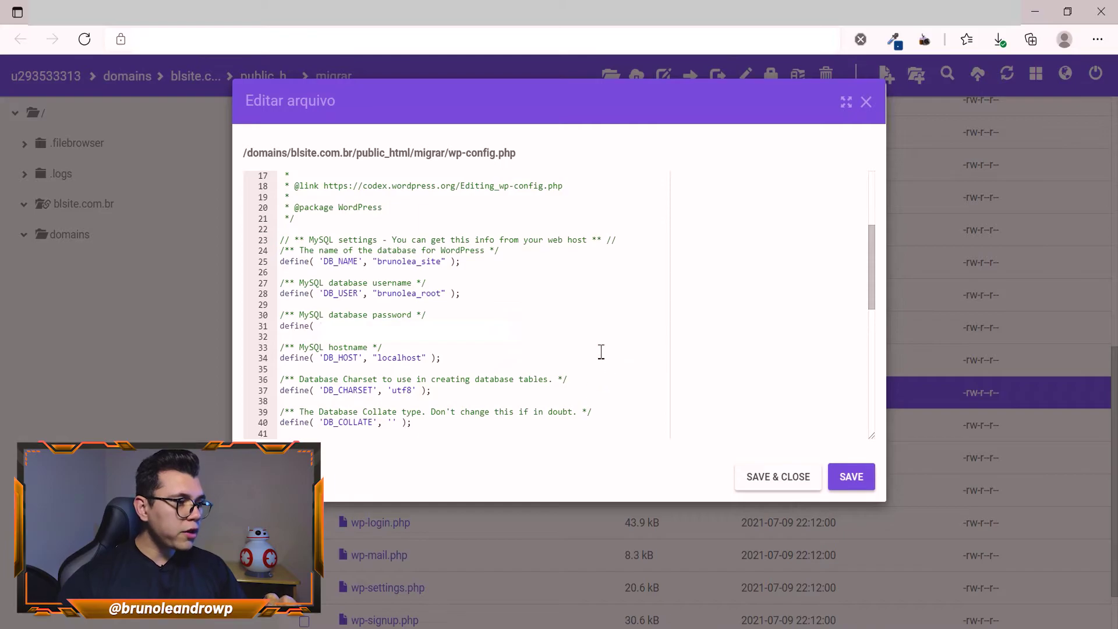
pyautogui.click(442, 262)
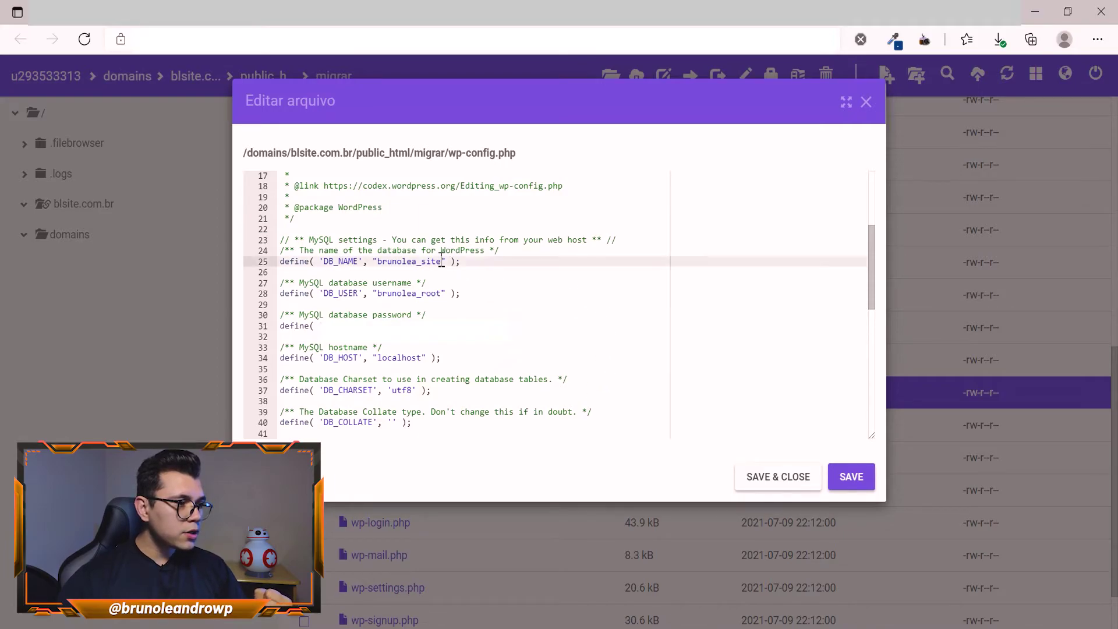
pyautogui.click(348, 286)
pyautogui.click(408, 326)
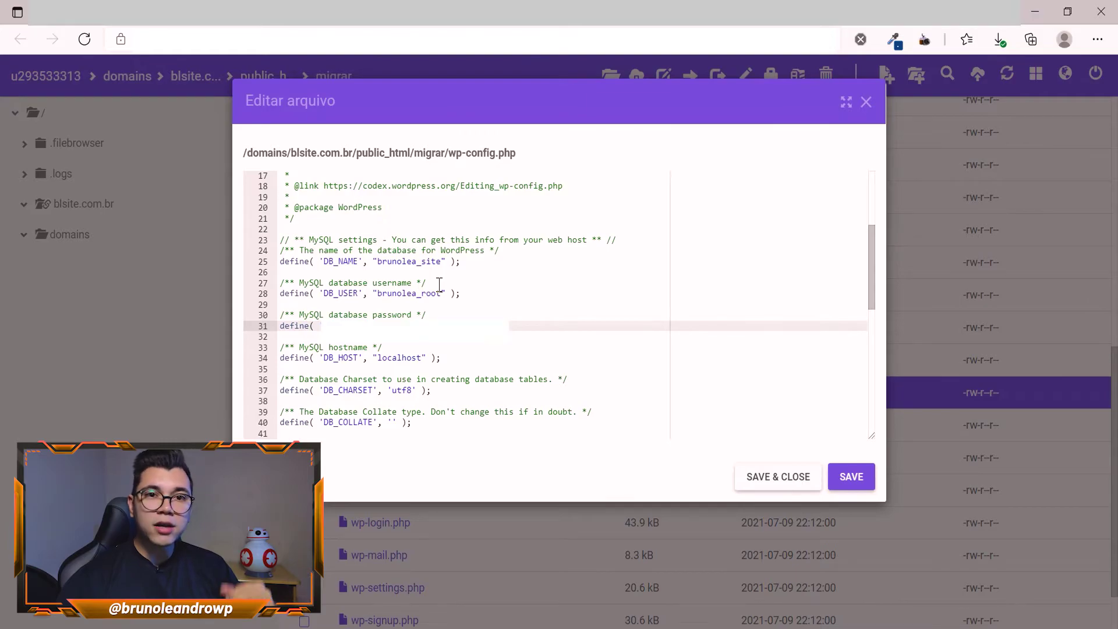
# Set DB_NAME in wp-config.php to the full prefixed name of the new blwp database
pyautogui.hotkey('alt', 'Tab')
pyautogui.hotkey('alt', 'Tab')
pyautogui.doubleClick(408, 261)
pyautogui.write('u293533313_')
pyautogui.hotkey('alt', 'Tab')
pyautogui.doubleClick(295, 331)
pyautogui.hotkey('ctrl', 'c')
pyautogui.hotkey('alt', 'Tab')
pyautogui.doubleClick(408, 261)
pyautogui.hotkey('ctrl', 'v')
# Set DB_USER to the new MySQL username, enter the database password in DB_PASSWORD, and save and close wp-config.php
pyautogui.hotkey('alt', 'Tab')
pyautogui.doubleClick(491, 357)
pyautogui.hotkey('ctrl', 'c')
pyautogui.hotkey('alt', 'Tab')
pyautogui.doubleClick(407, 293)
pyautogui.hotkey('ctrl', 'v')
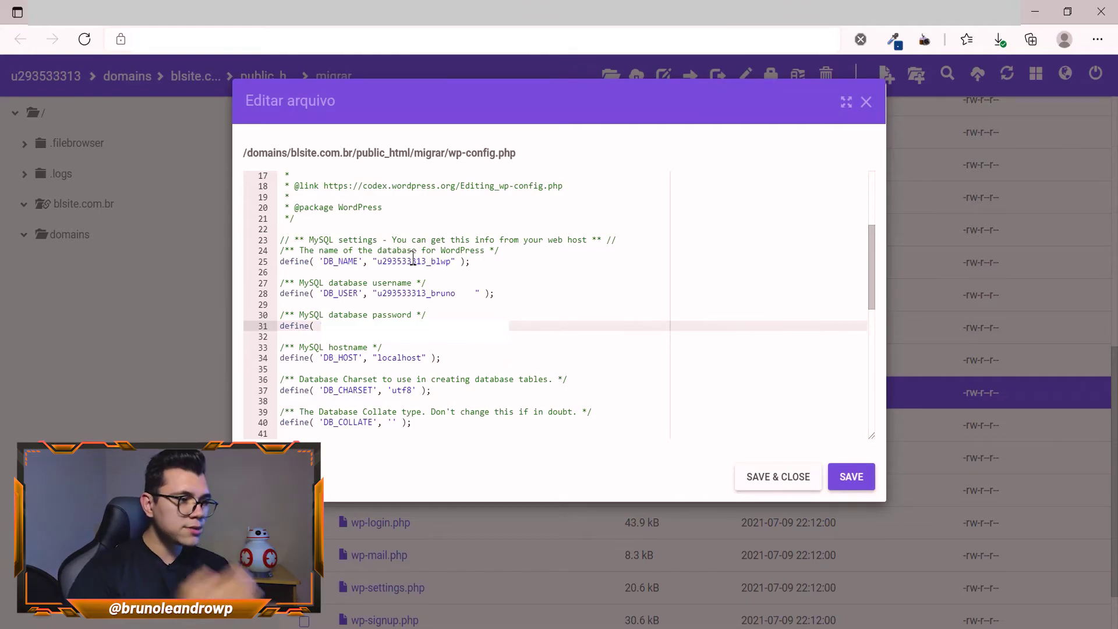
pyautogui.click(796, 490)
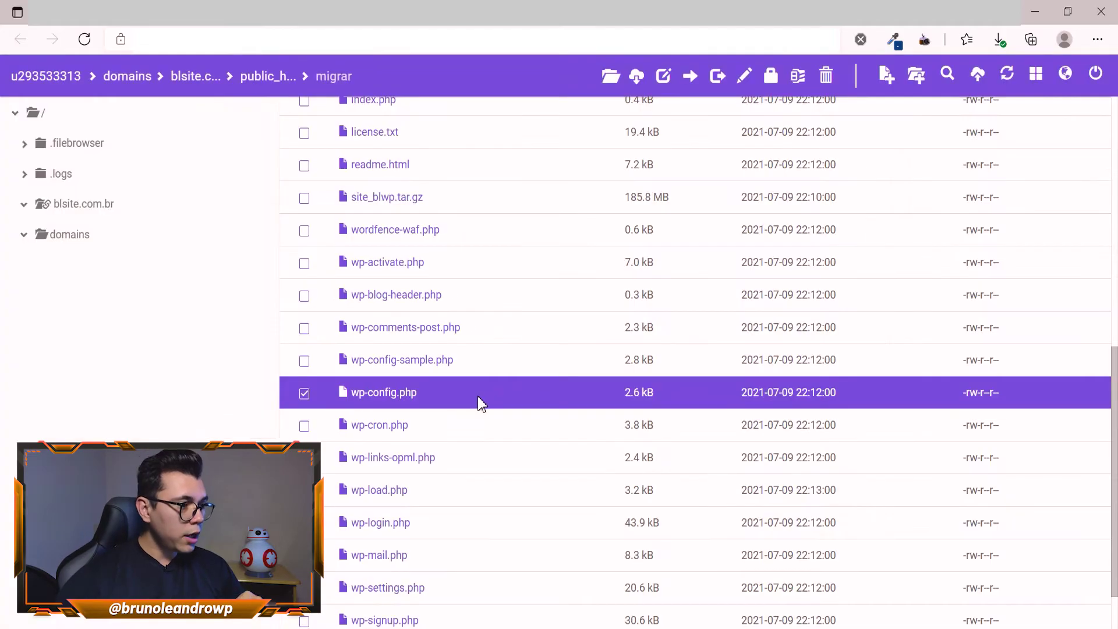
# Reopen wp-config.php in the migrar folder, compare its DB_HOST value with the blwp database's MySQL host in Hostinger, and close the file
pyautogui.rightClick(478, 396)
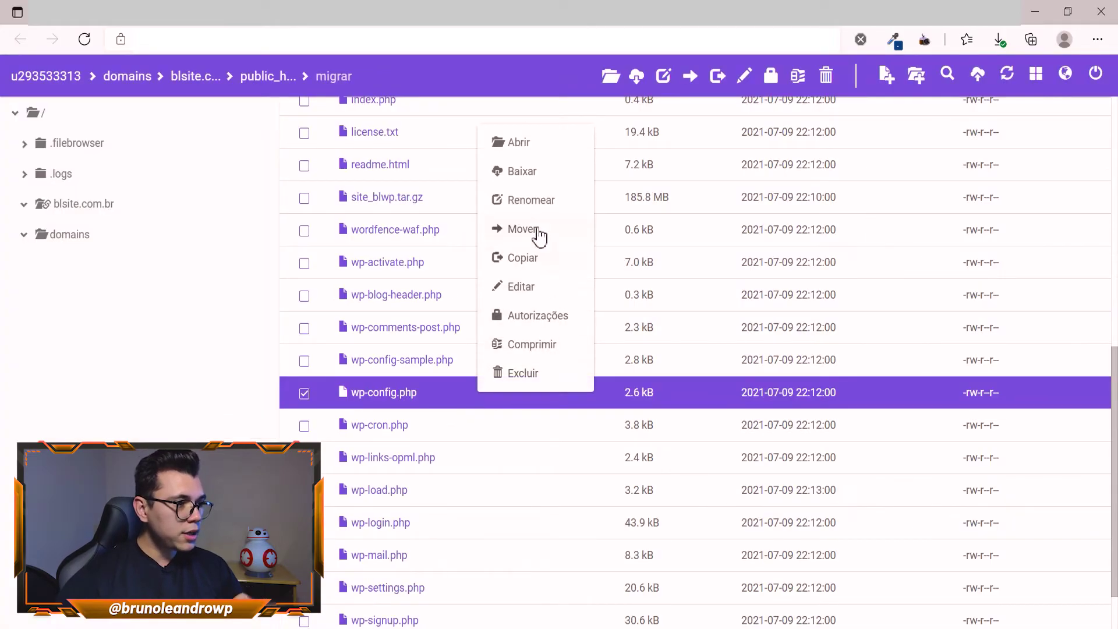
pyautogui.click(535, 288)
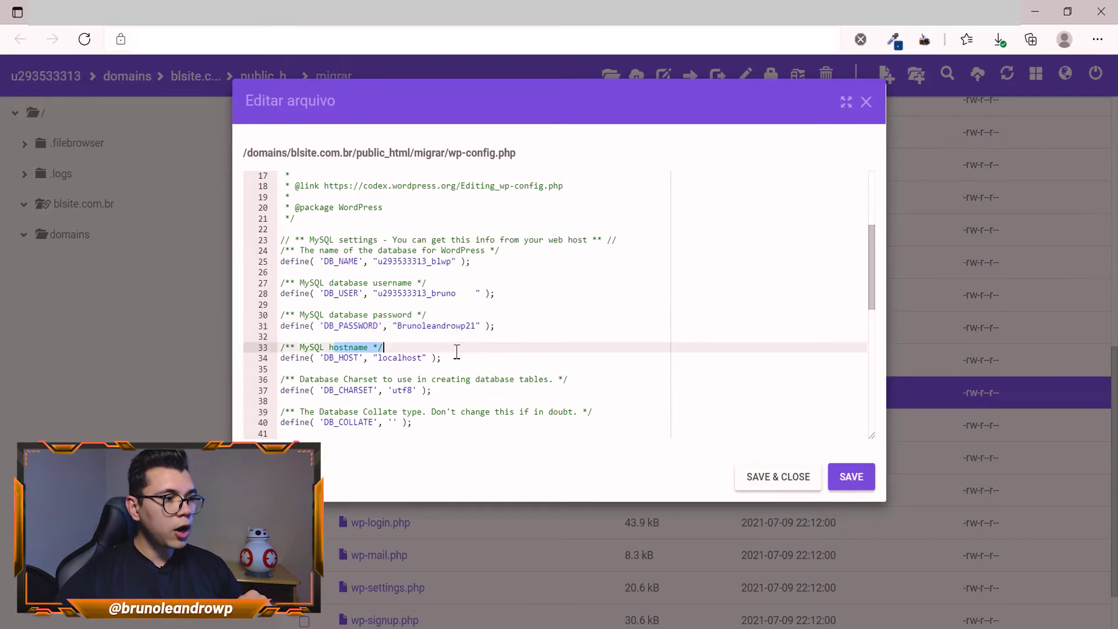
pyautogui.click(453, 357)
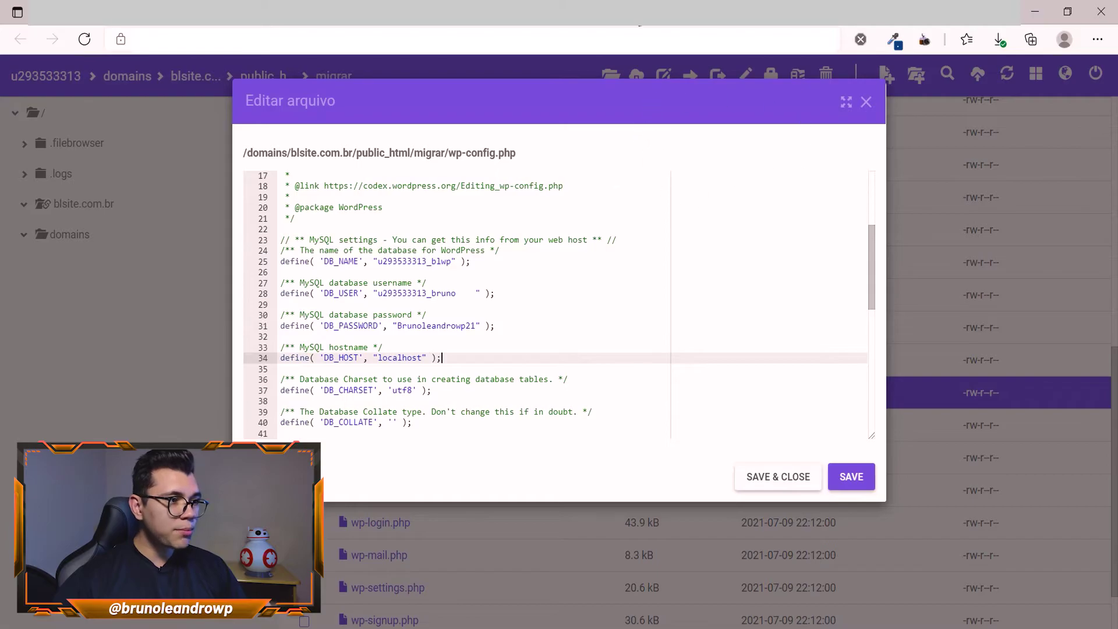
pyautogui.hotkey('ctrl', 'Tab')
pyautogui.click(589, 353)
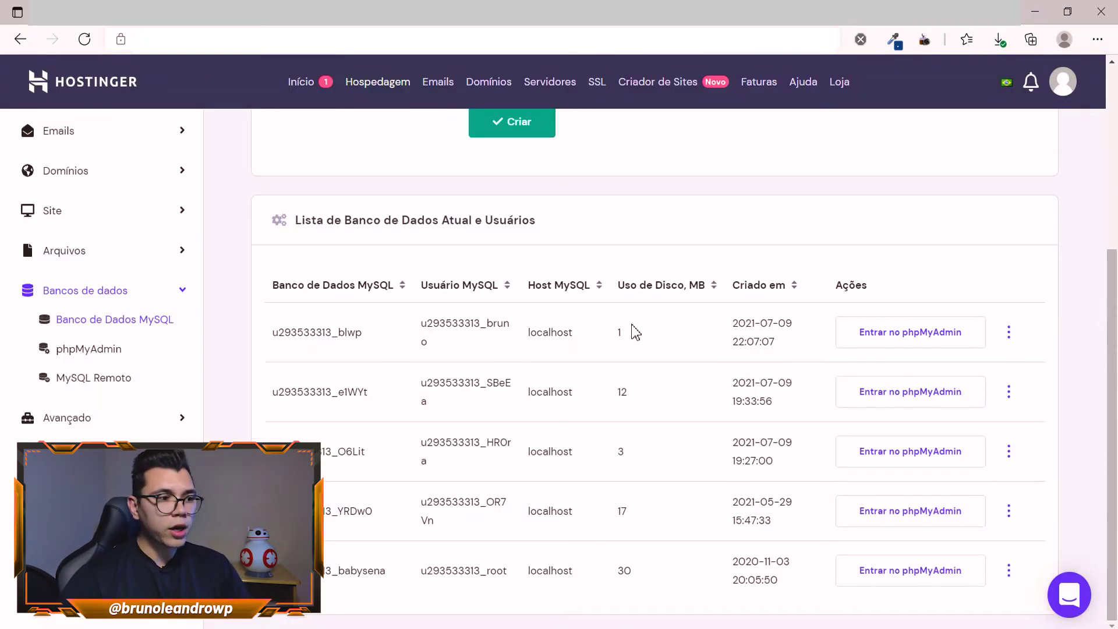
pyautogui.doubleClick(566, 330)
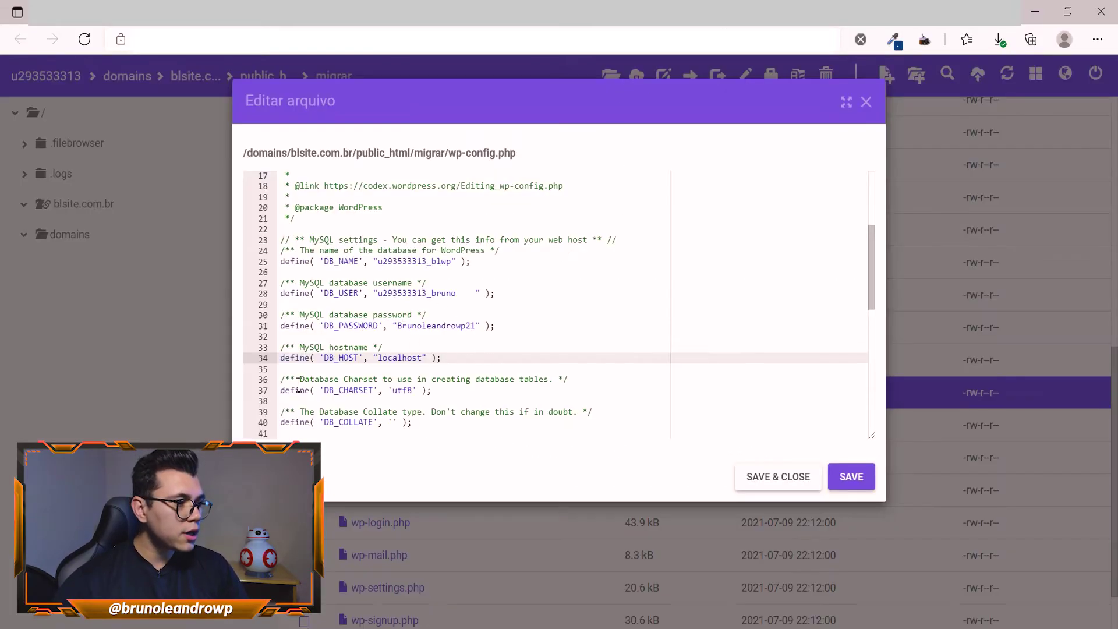
pyautogui.moveTo(415, 347); pyautogui.dragTo(425, 357)
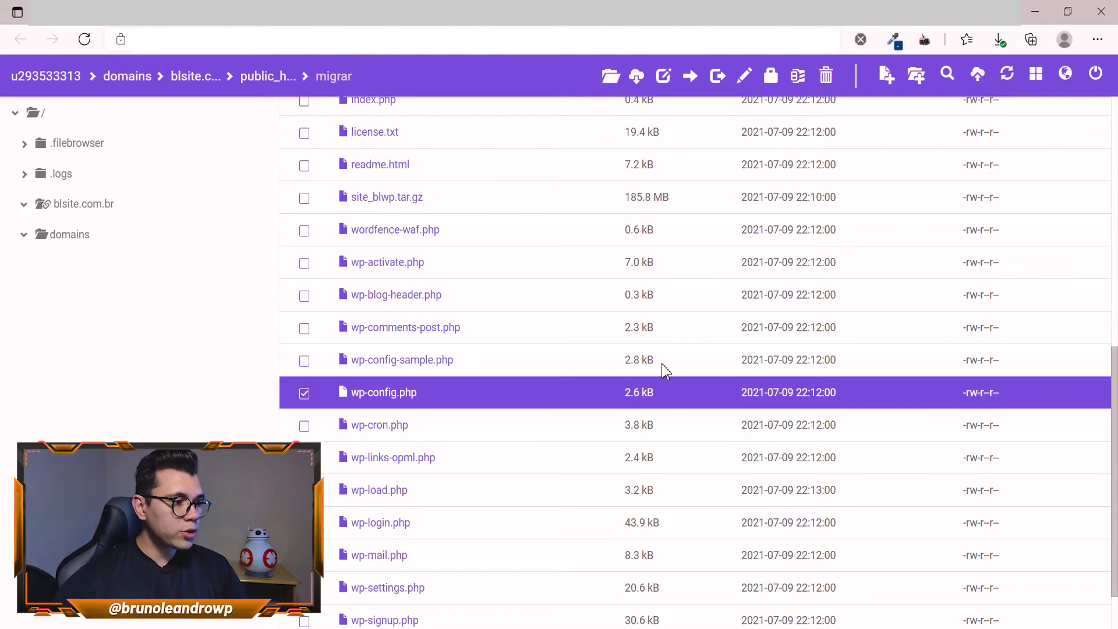
pyautogui.click(309, 393)
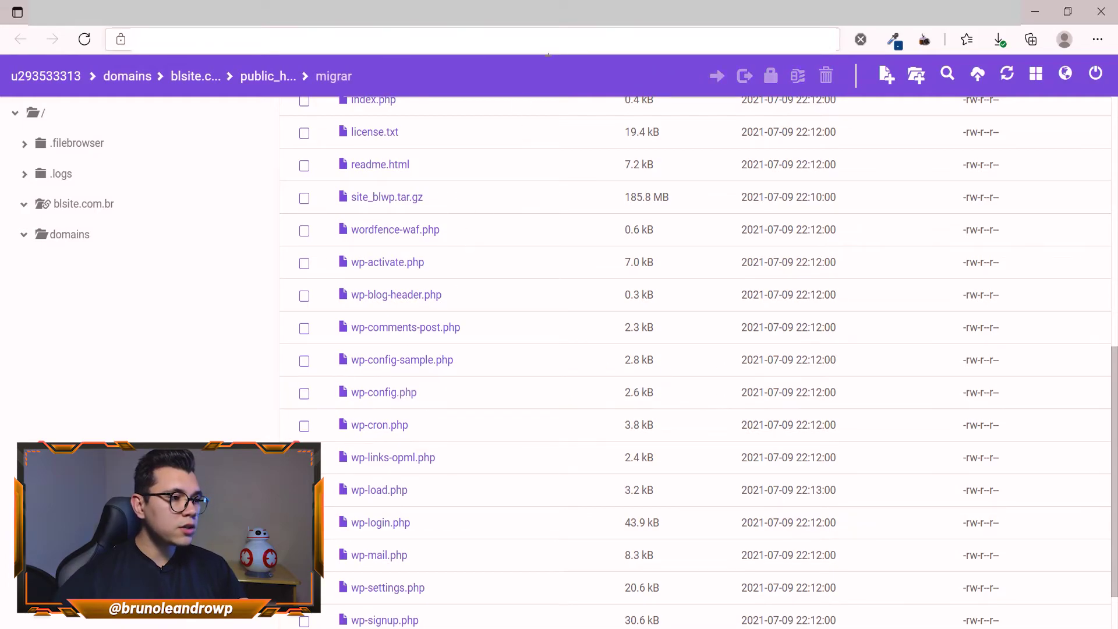
# Return to the Hostinger control panel, decline saving the browser password, and open the blwp database in phpMyAdmin
pyautogui.click(631, 23)
pyautogui.scroll(5, 661, 401)
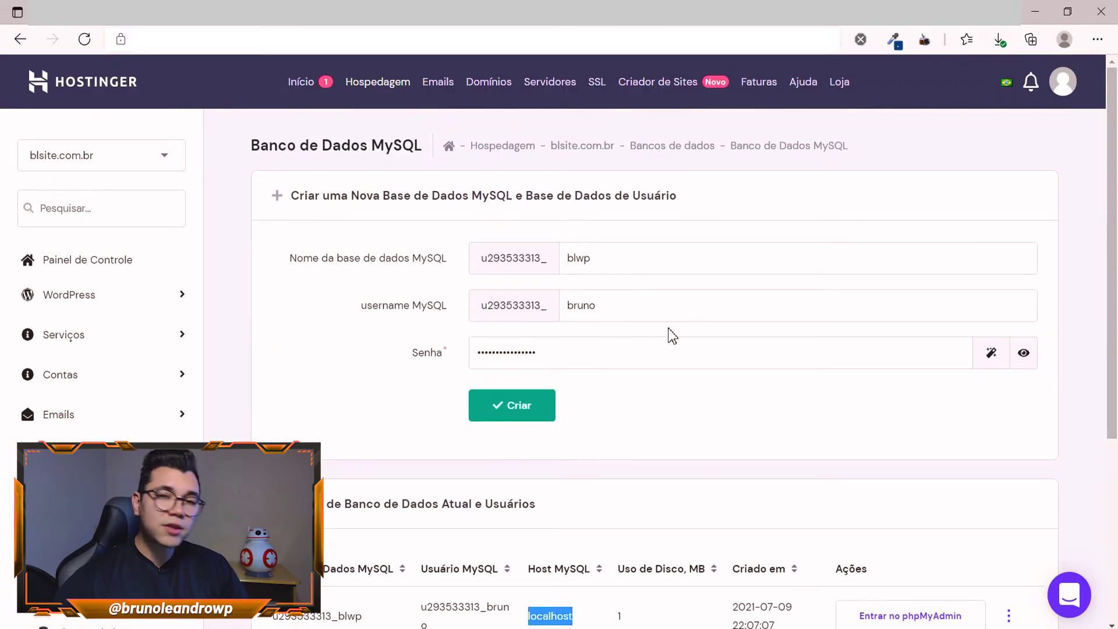
pyautogui.click(86, 260)
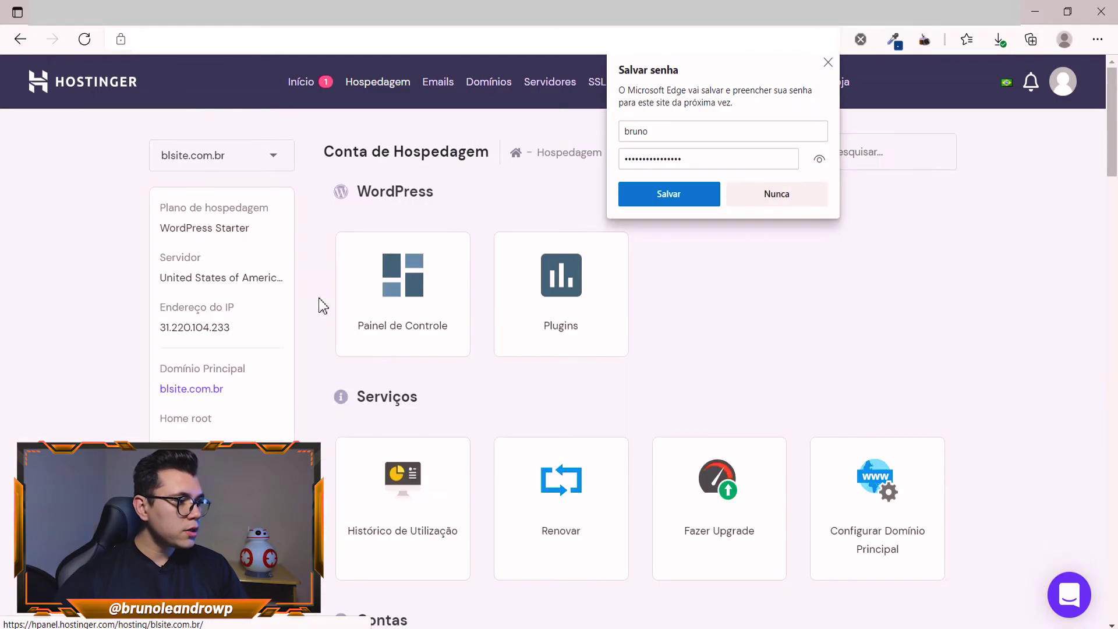
pyautogui.click(827, 62)
pyautogui.scroll(-4, 622, 304)
pyautogui.scroll(-5, 620, 304)
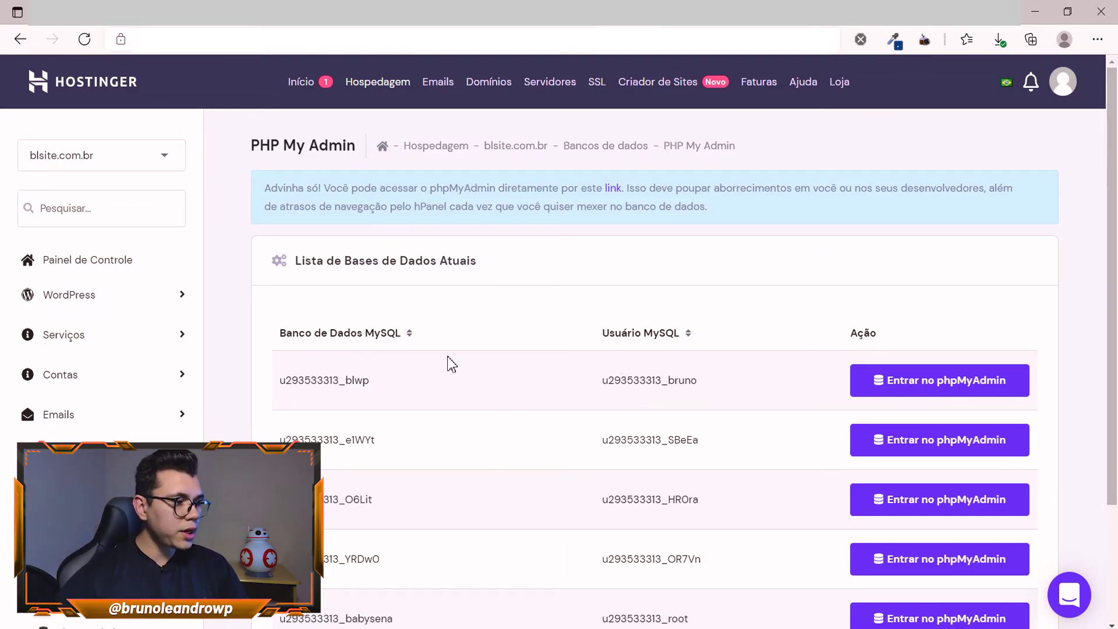
pyautogui.click(951, 385)
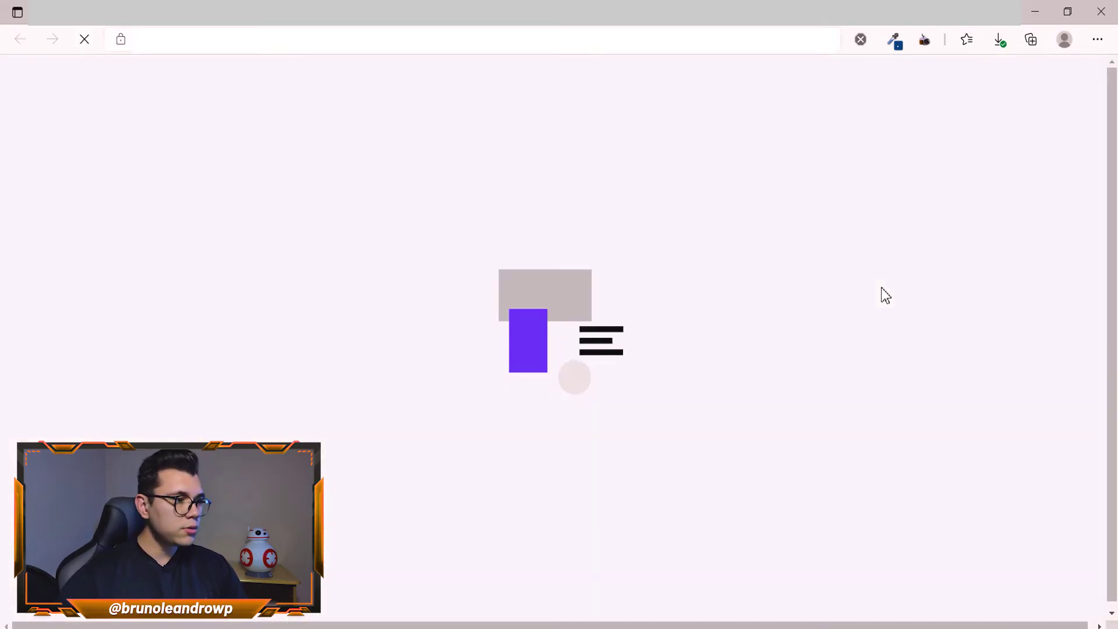
pyautogui.click(108, 155)
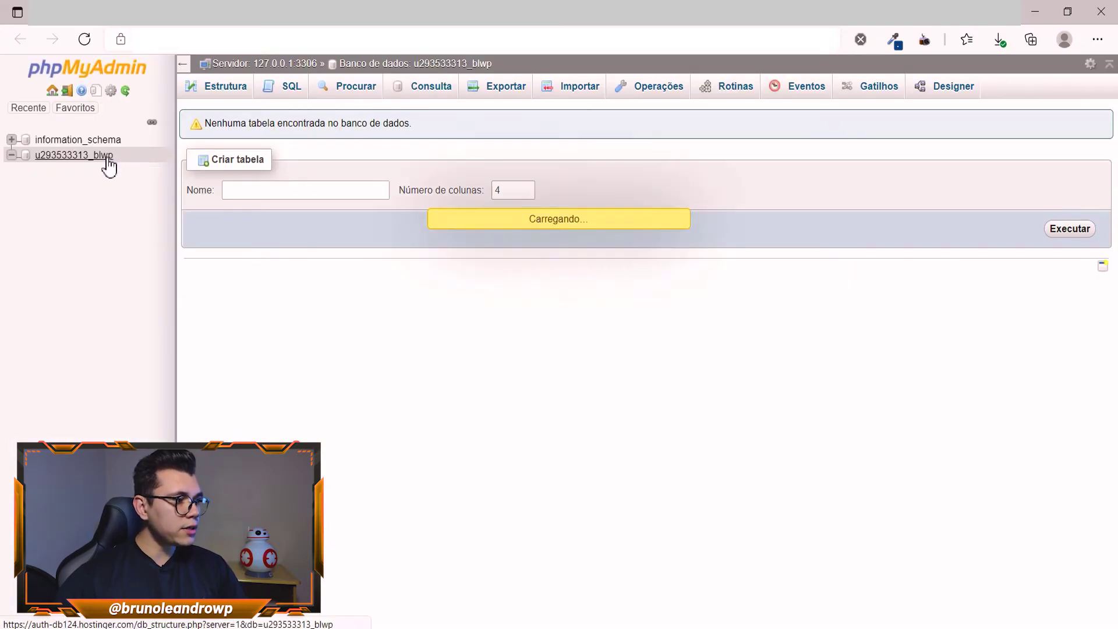
# Import brunolea_site.sql into the blwp database as SQL with the utf-8 character set
pyautogui.click(578, 90)
pyautogui.click(382, 245)
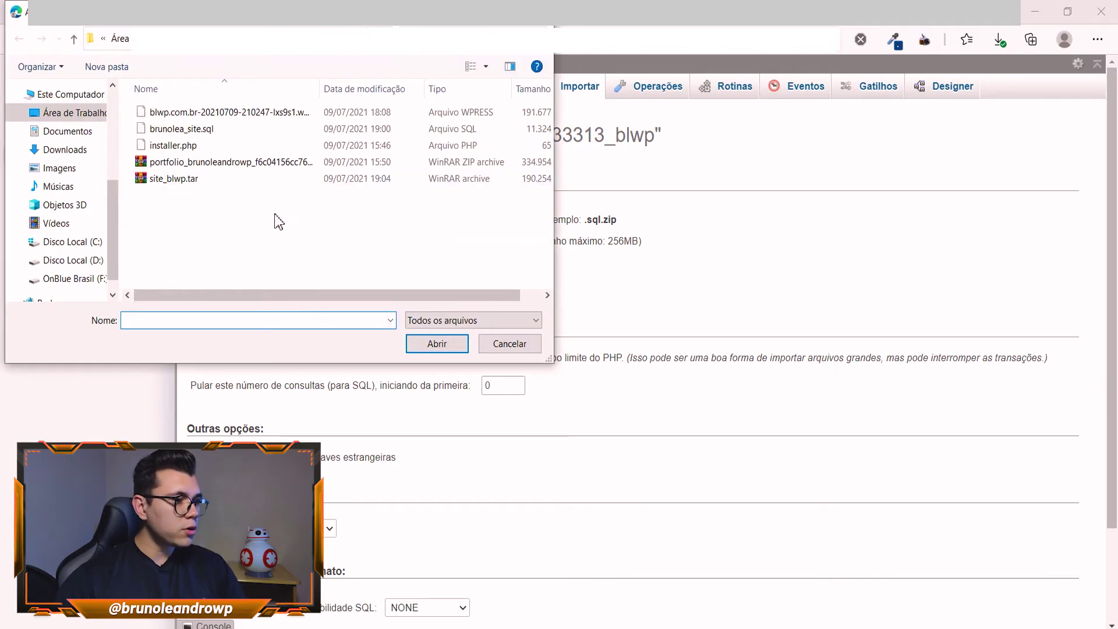
pyautogui.click(199, 132)
pyautogui.click(444, 346)
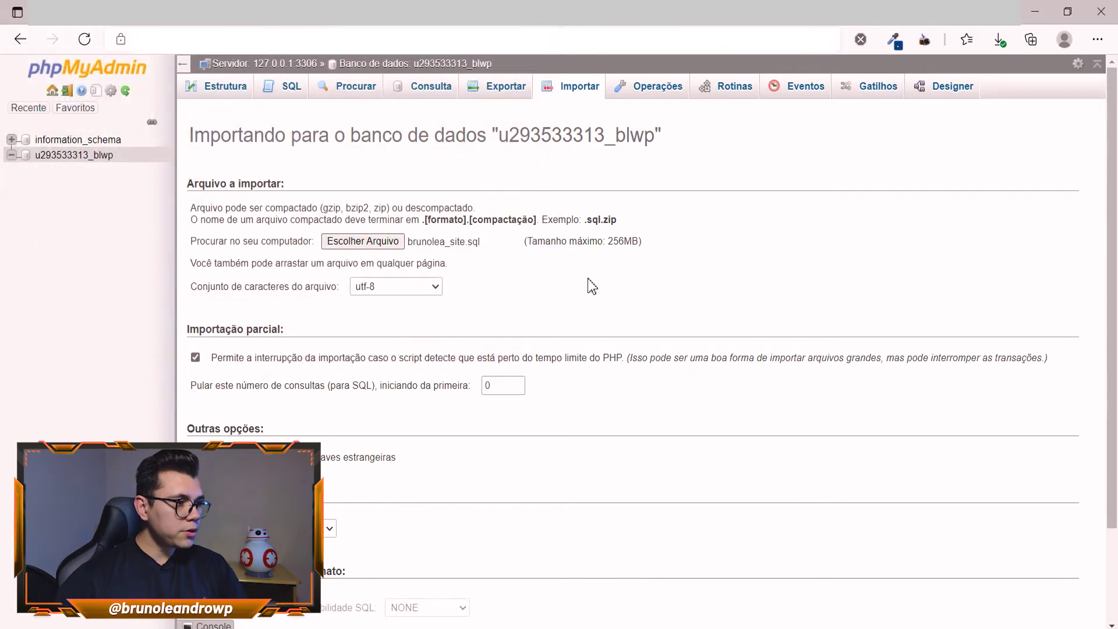
pyautogui.scroll(-2, 322, 351)
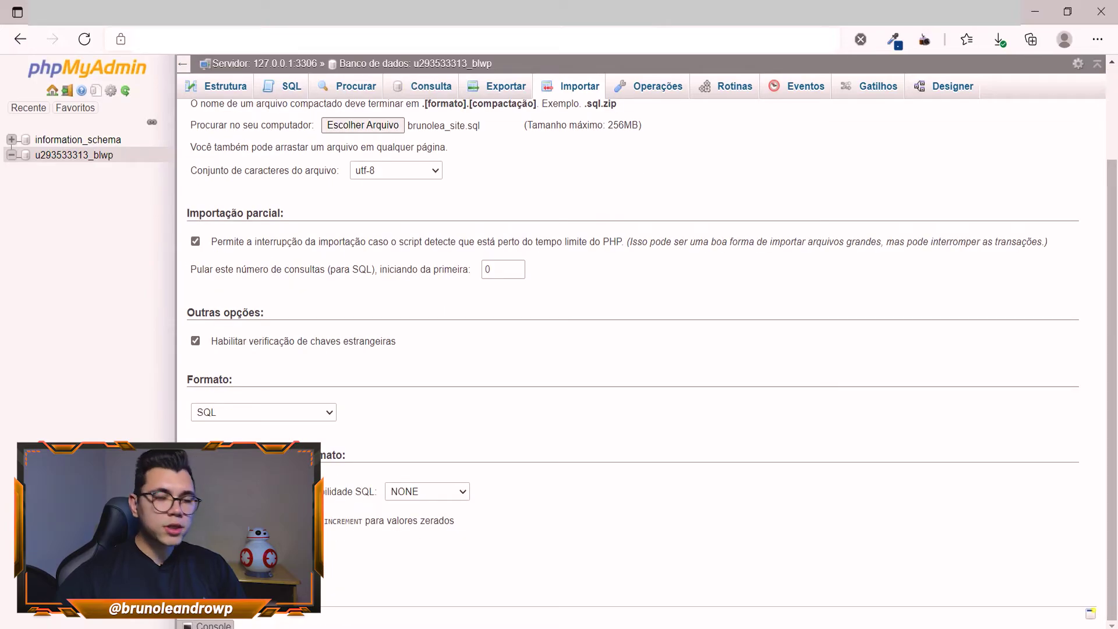
pyautogui.click(211, 569)
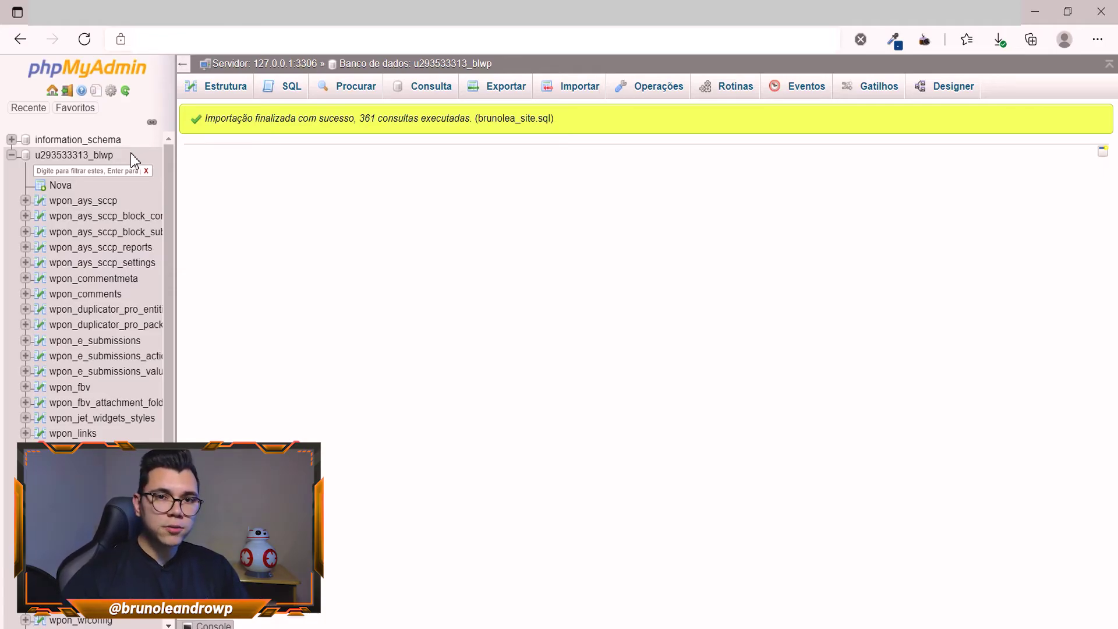
pyautogui.scroll(-2, 117, 370)
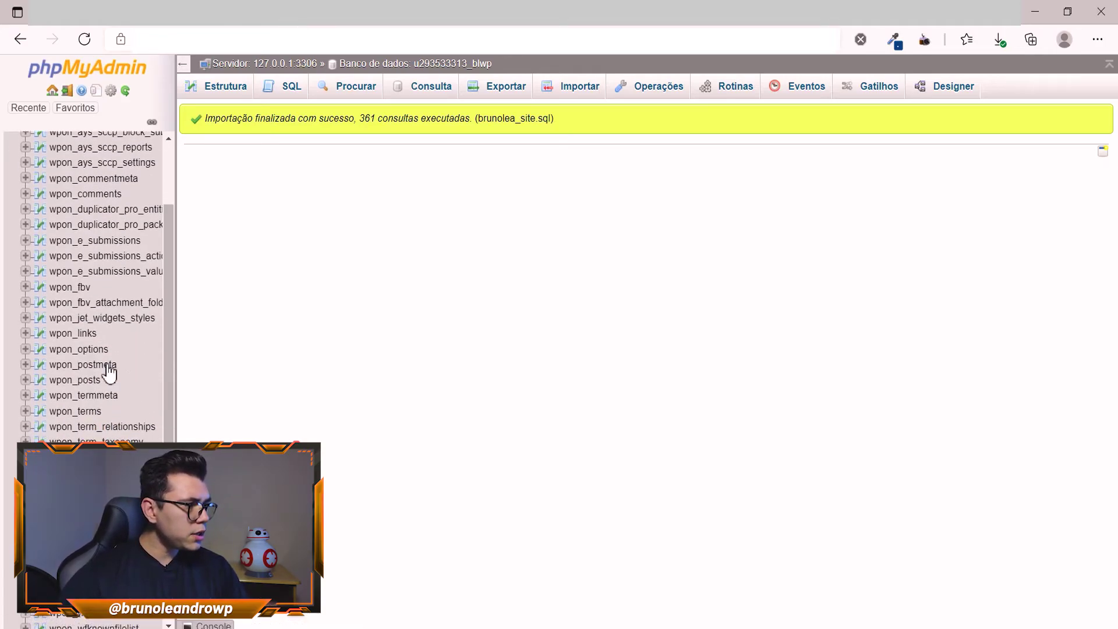
pyautogui.click(84, 350)
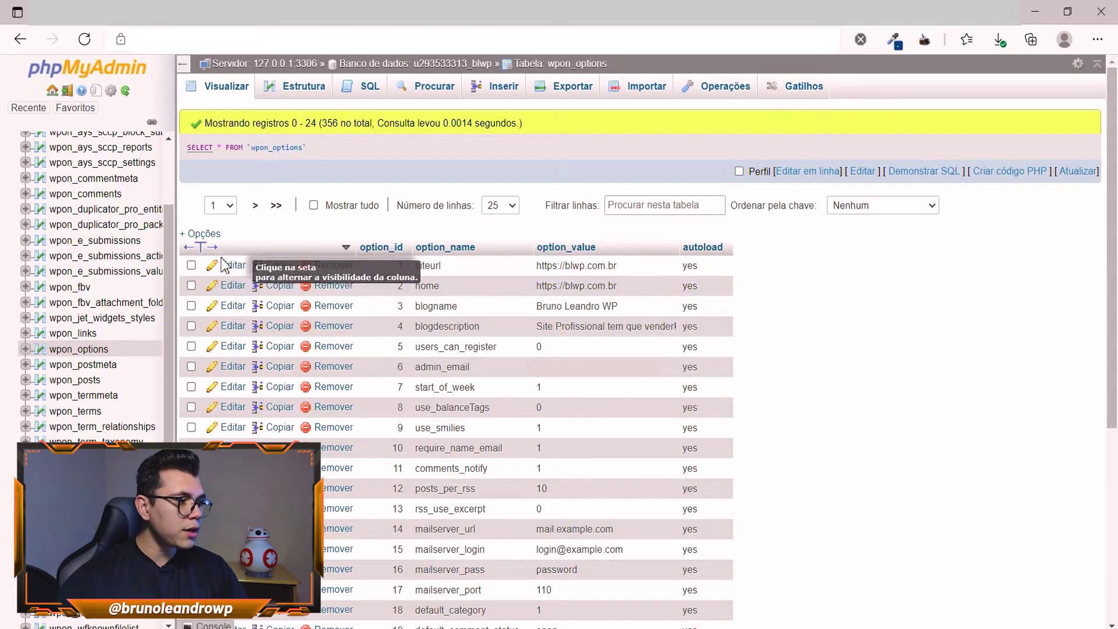
pyautogui.click(234, 267)
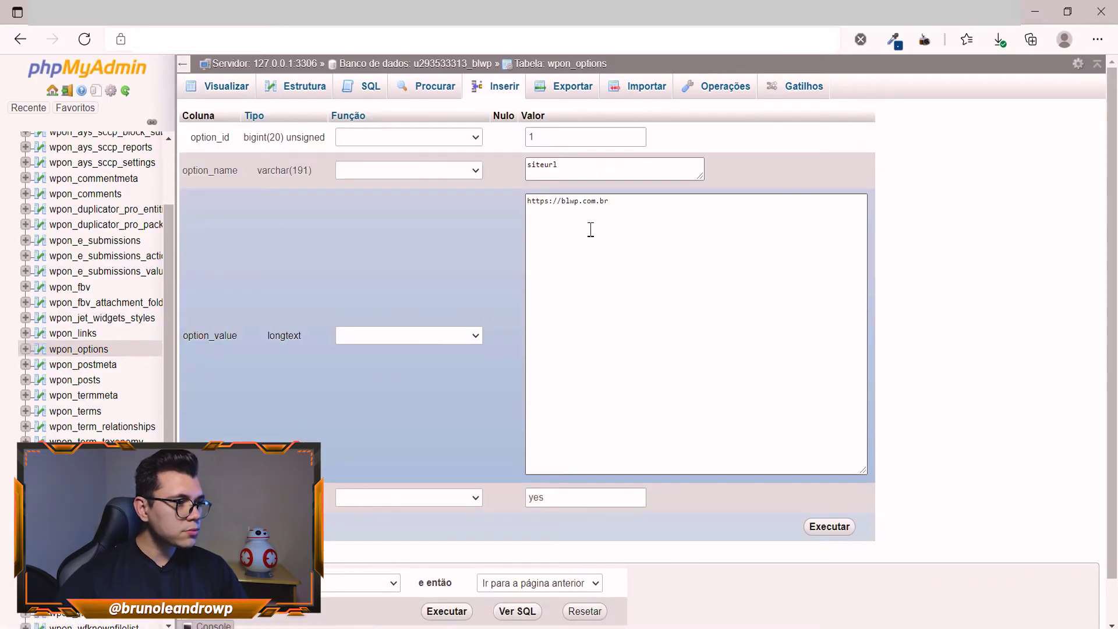
pyautogui.moveTo(623, 215); pyautogui.dragTo(578, 208)
pyautogui.click(563, 210)
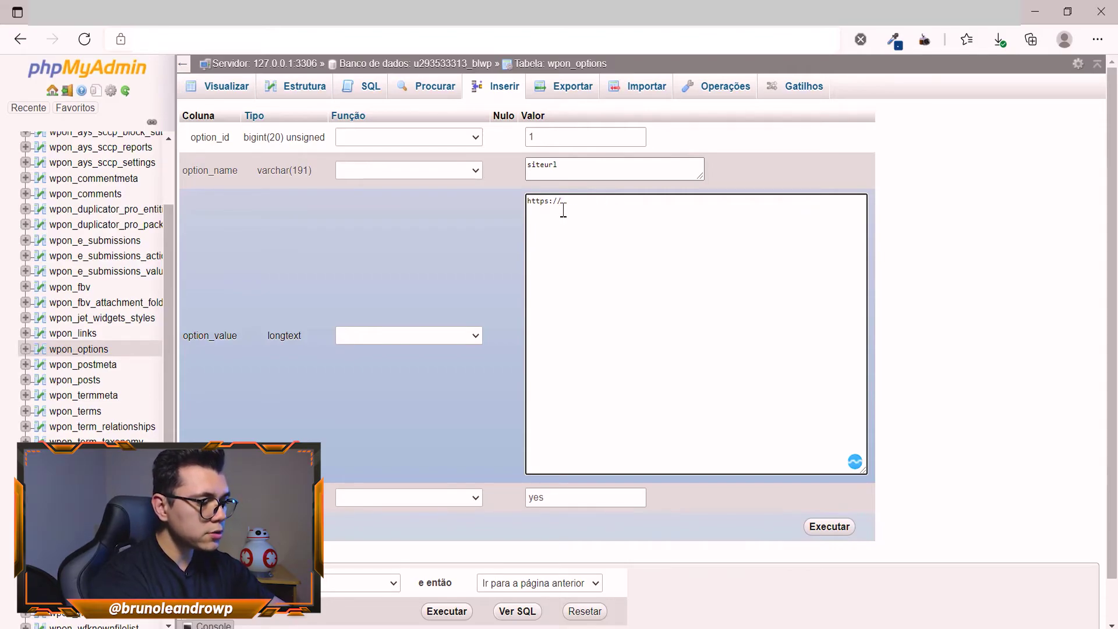
pyautogui.write('blsite.com.br')
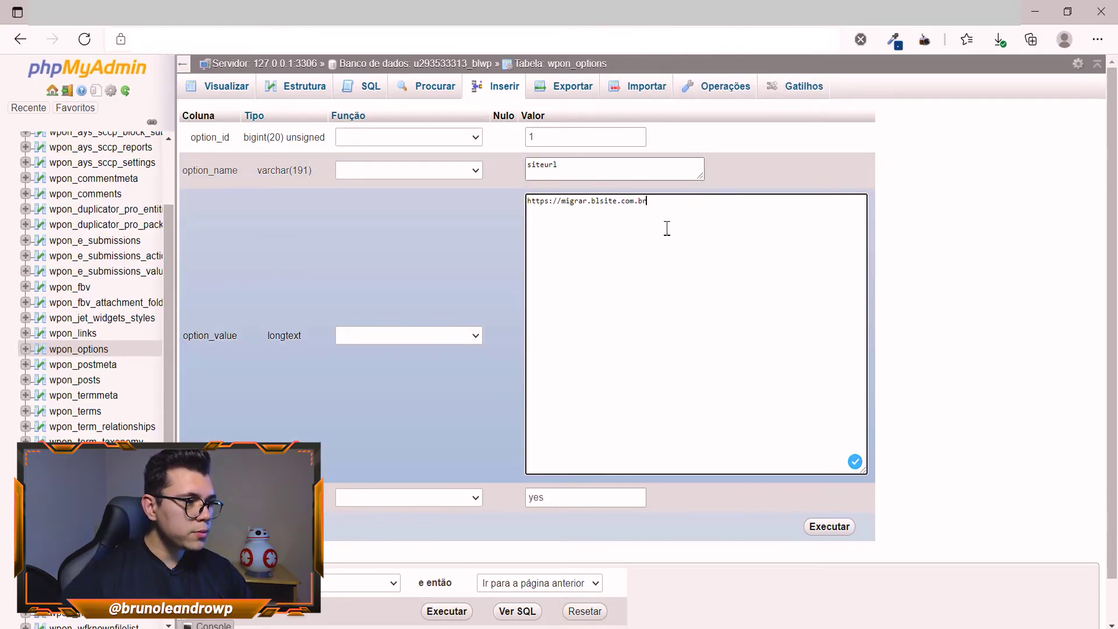
pyautogui.moveTo(668, 229); pyautogui.dragTo(520, 212)
pyautogui.hotkey('ctrl', 'c')
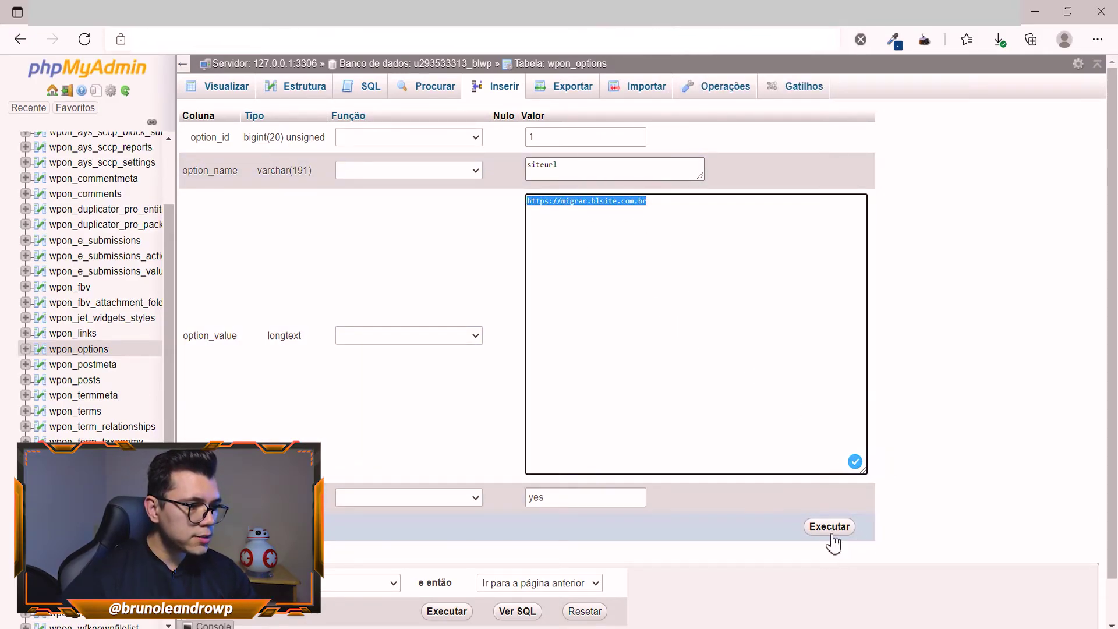
pyautogui.click(831, 534)
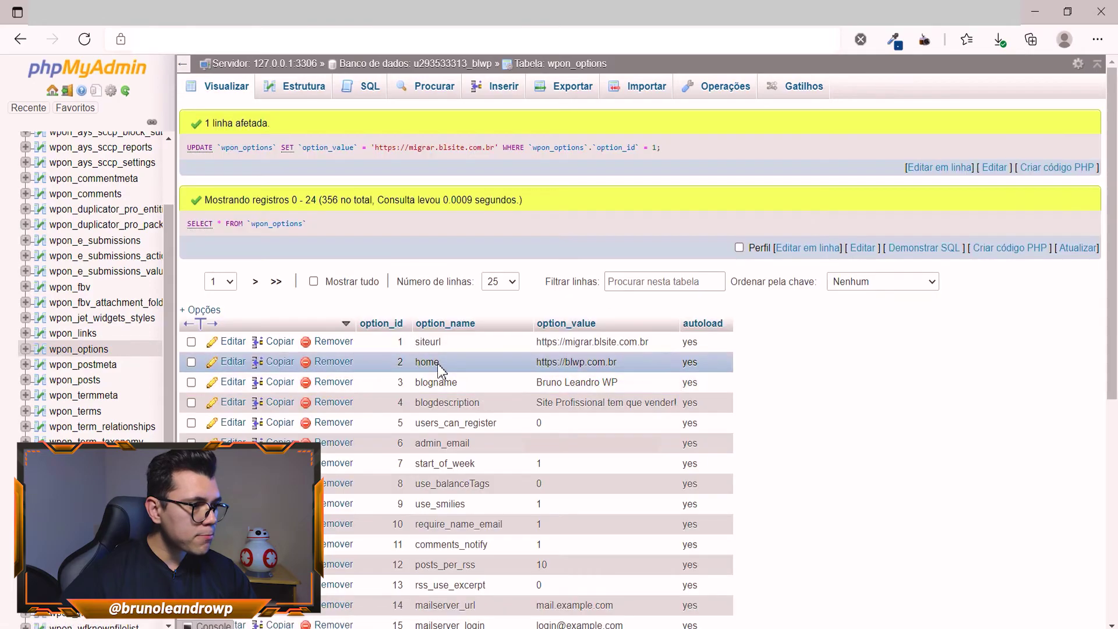
pyautogui.click(231, 368)
pyautogui.click(708, 291)
pyautogui.hotkey('ctrl', 'a')
pyautogui.hotkey('ctrl', 'v')
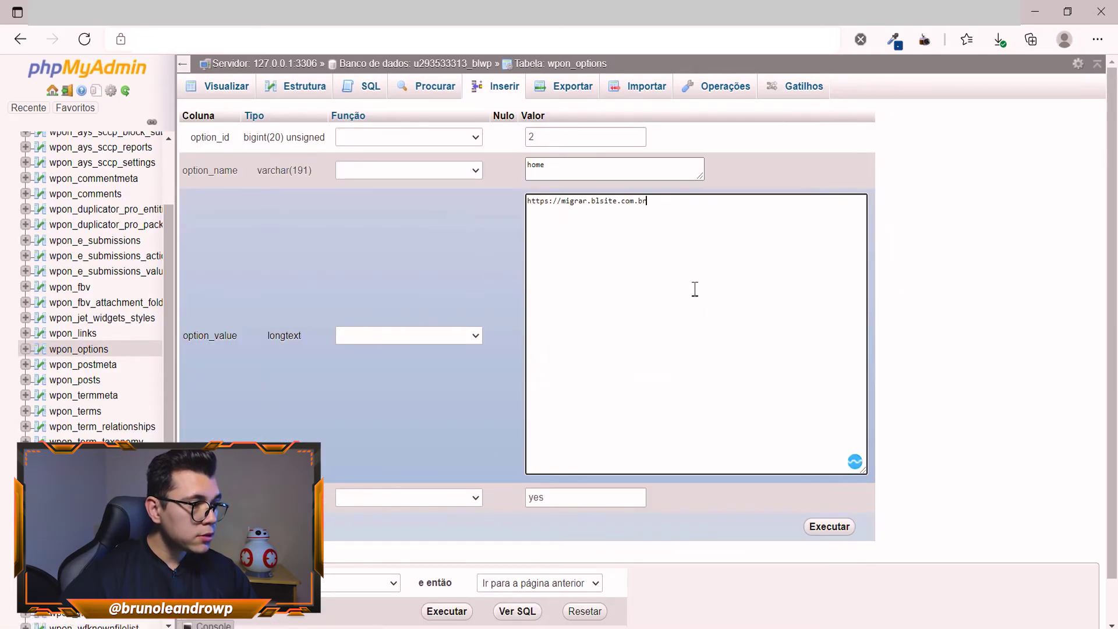
pyautogui.click(837, 530)
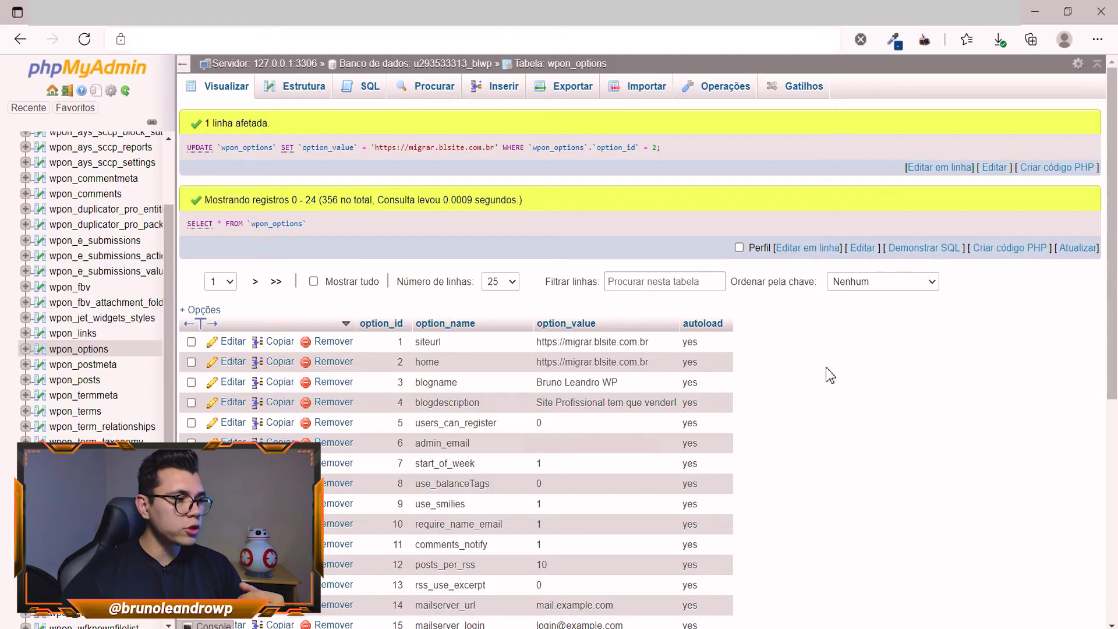
# Check the migrated site's page in the browser, dismissing the translation offer and reading the page's heading
pyautogui.hotkey('ctrl', 'Tab')
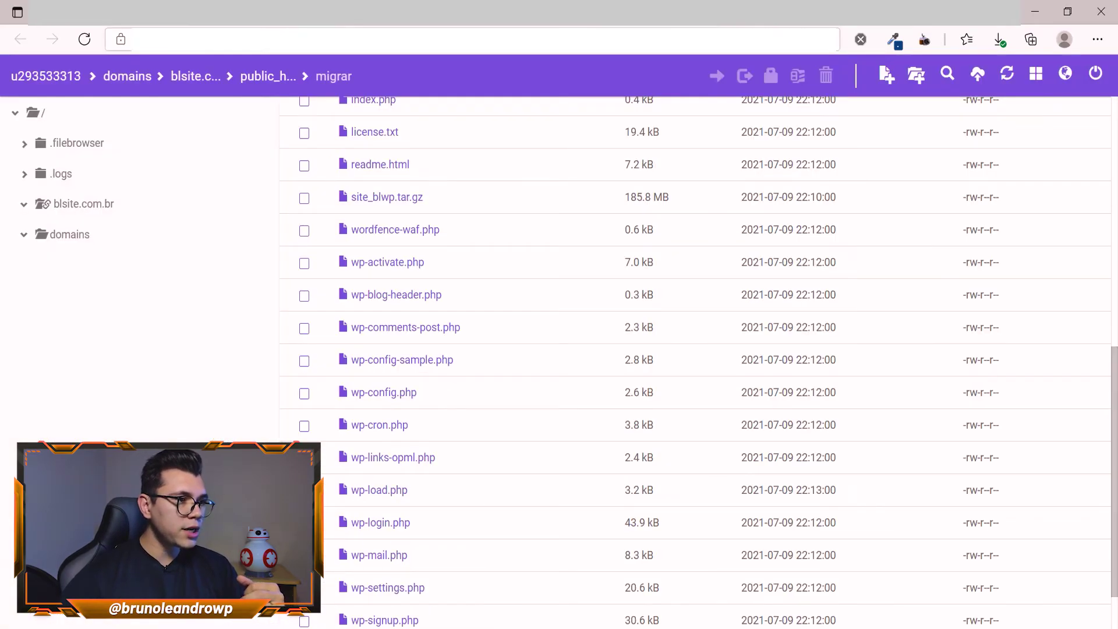
pyautogui.hotkey('ctrl', 'Tab')
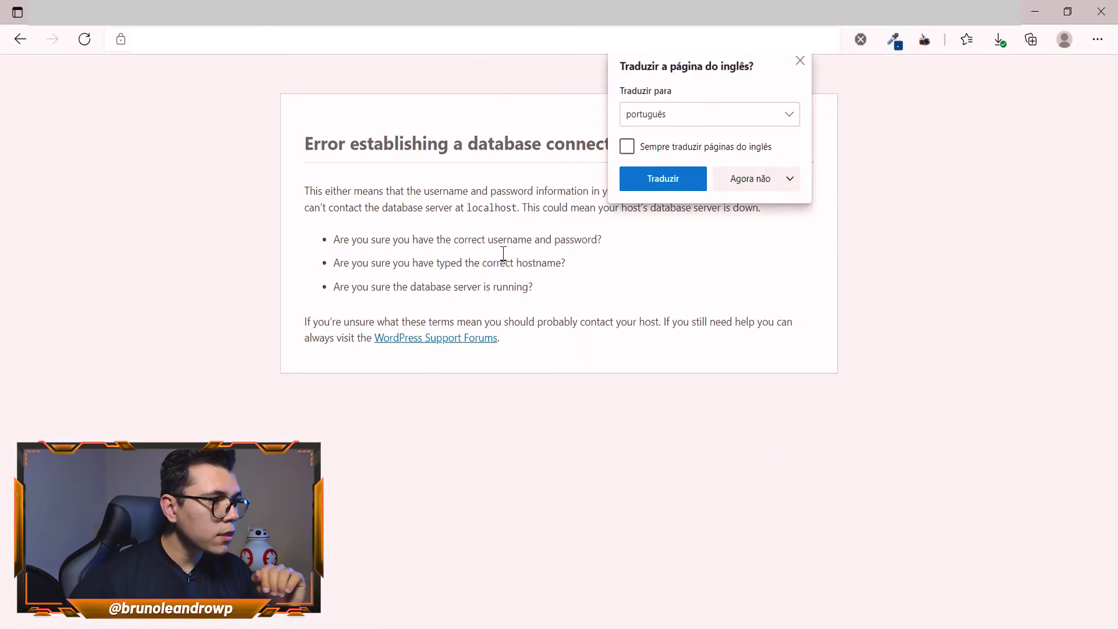
pyautogui.click(806, 69)
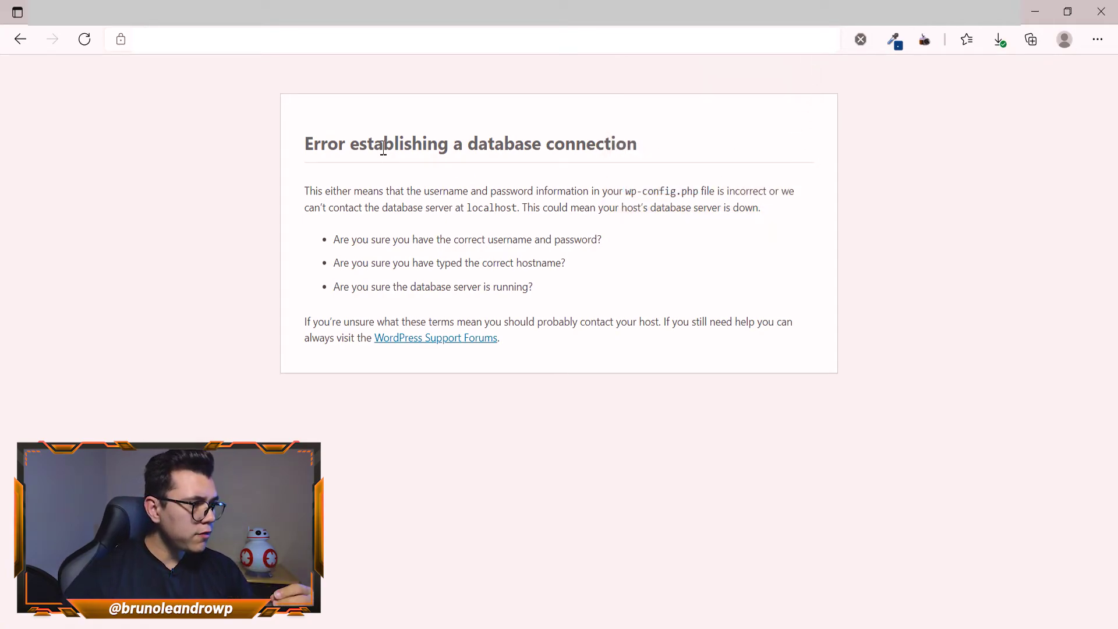
pyautogui.moveTo(316, 140); pyautogui.dragTo(624, 165)
pyautogui.click(430, 197)
pyautogui.moveTo(416, 157); pyautogui.dragTo(608, 148)
pyautogui.click(811, 315)
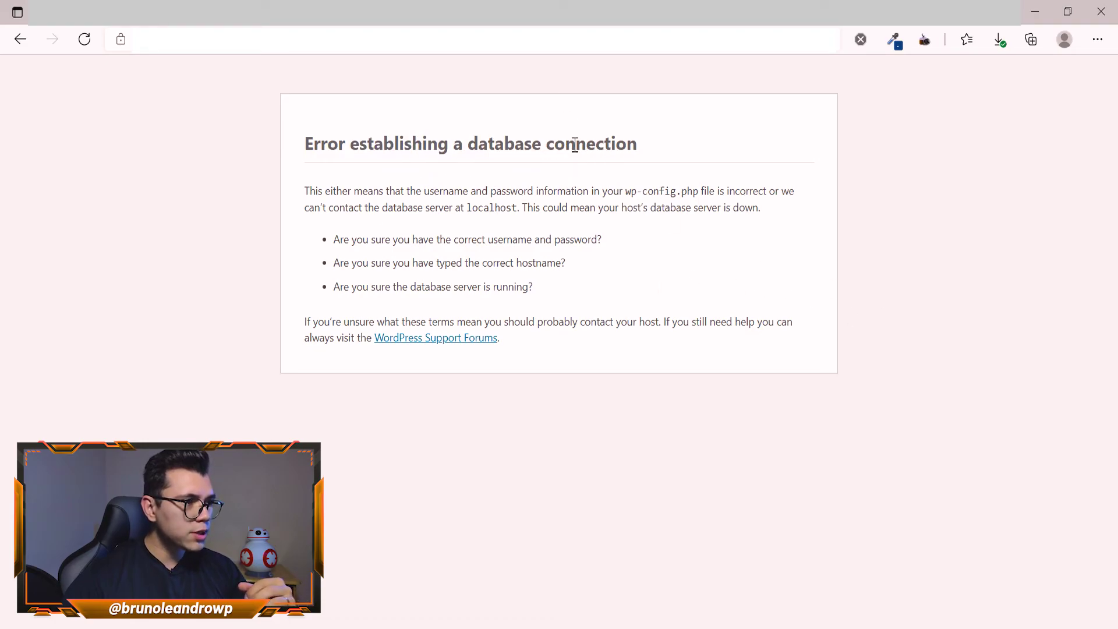
# Remove the trailing spaces from the DB_USER value in wp-config.php, save and close the file, and return to the site
pyautogui.hotkey('ctrl', 'Tab')
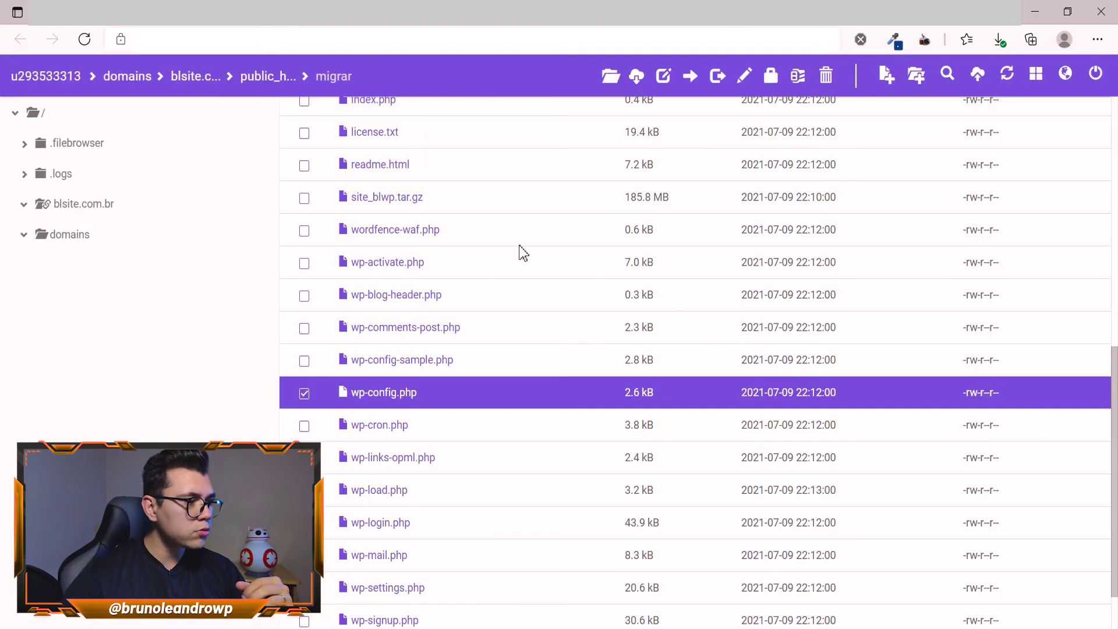
pyautogui.rightClick(440, 398)
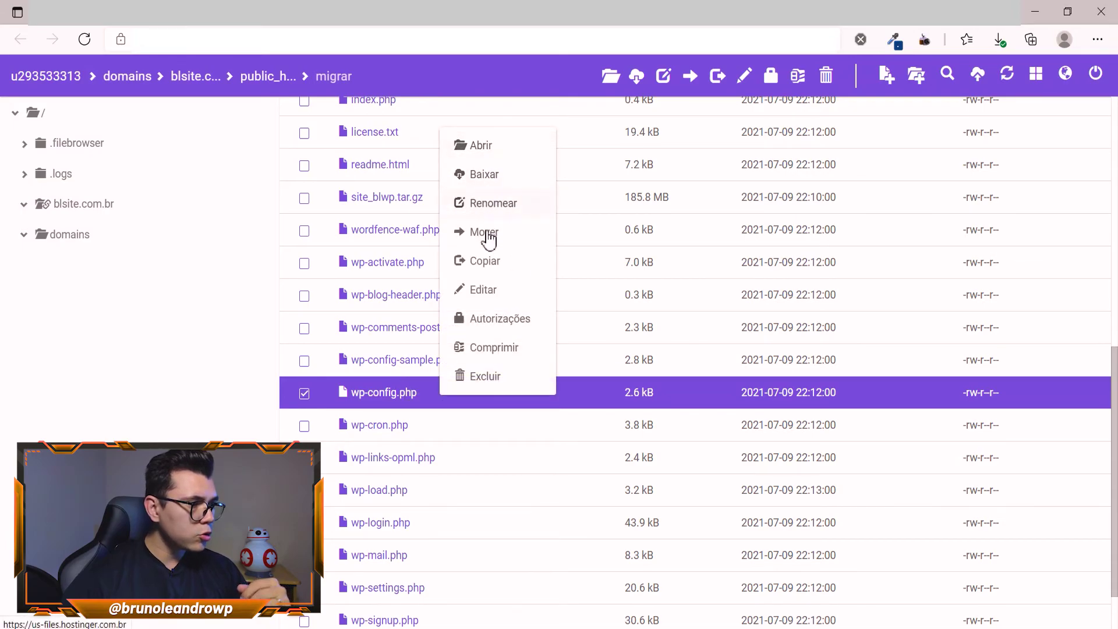
pyautogui.click(494, 289)
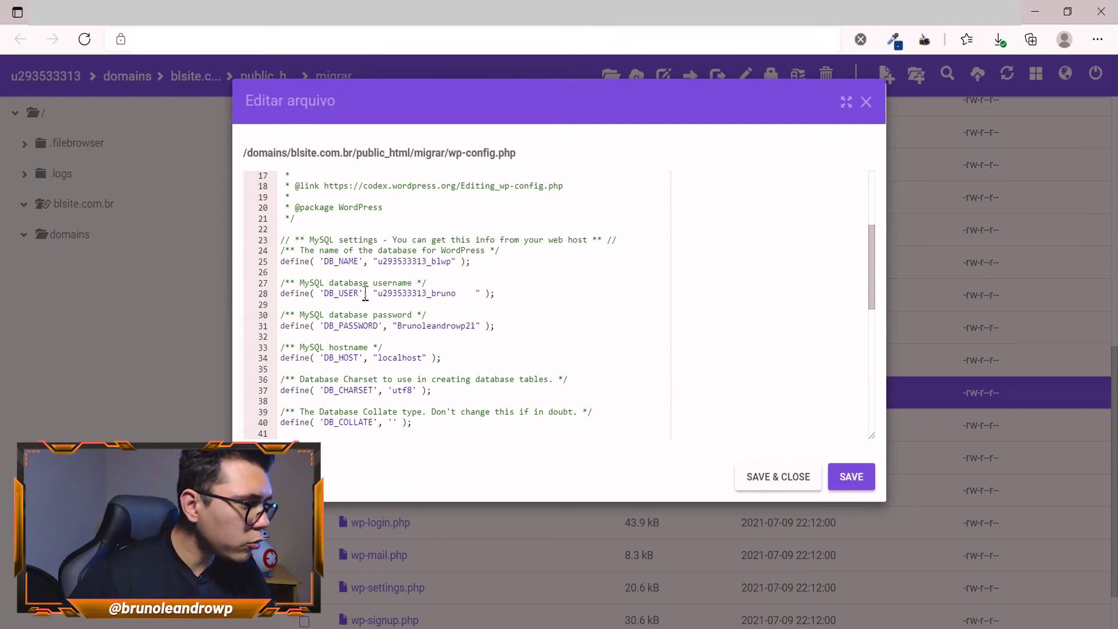
pyautogui.click(469, 293)
pyautogui.press('BackSpace')
pyautogui.press('BackSpace')
pyautogui.press('BackSpace')
pyautogui.press('BackSpace')
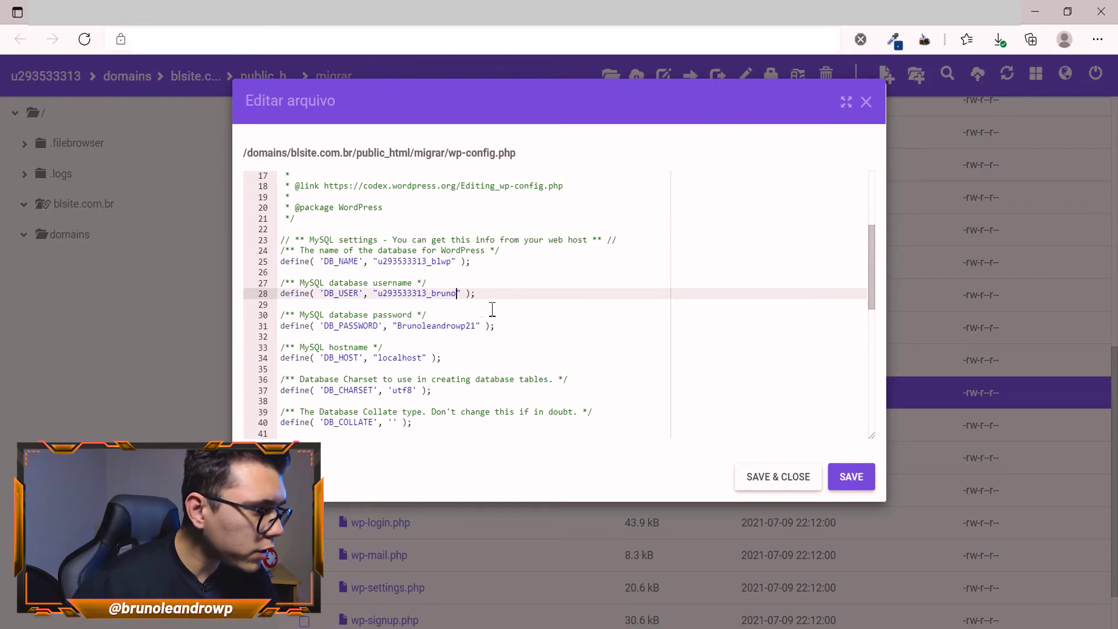
pyautogui.click(780, 478)
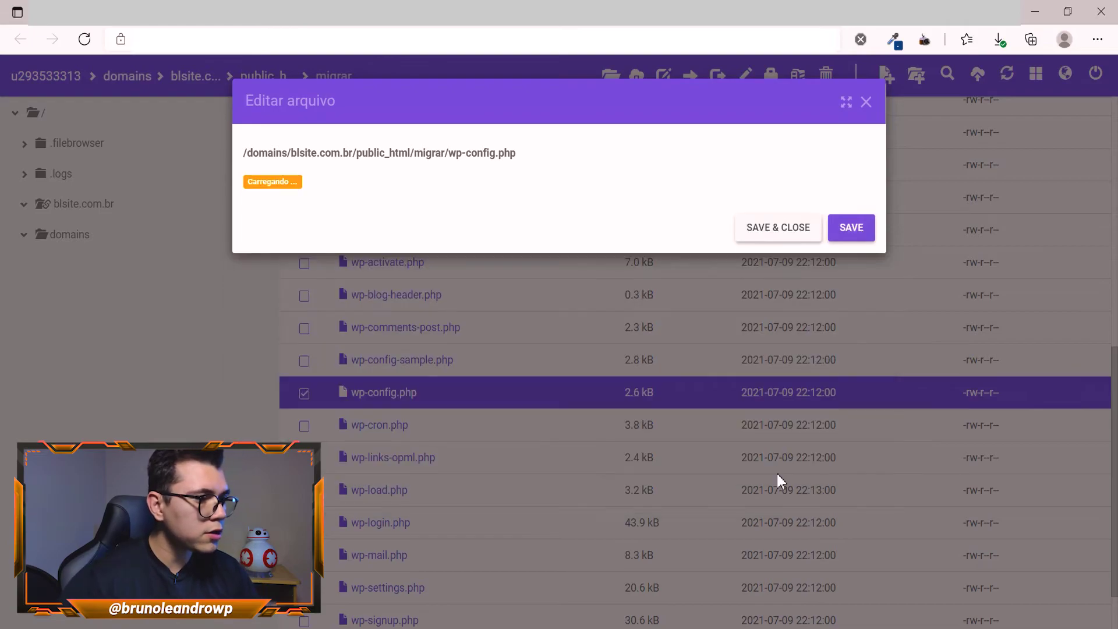
pyautogui.hotkey('ctrl', 'Tab')
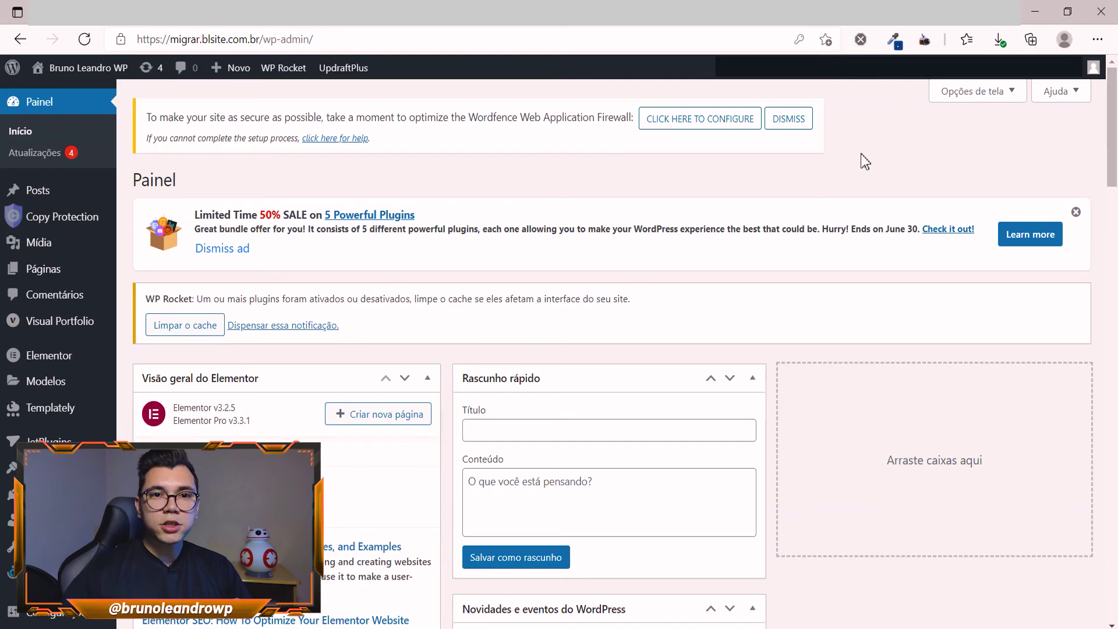
# Search the plugin directory for "update urls", then install and activate Velvet Blues Update URLs
pyautogui.moveTo(43, 494)
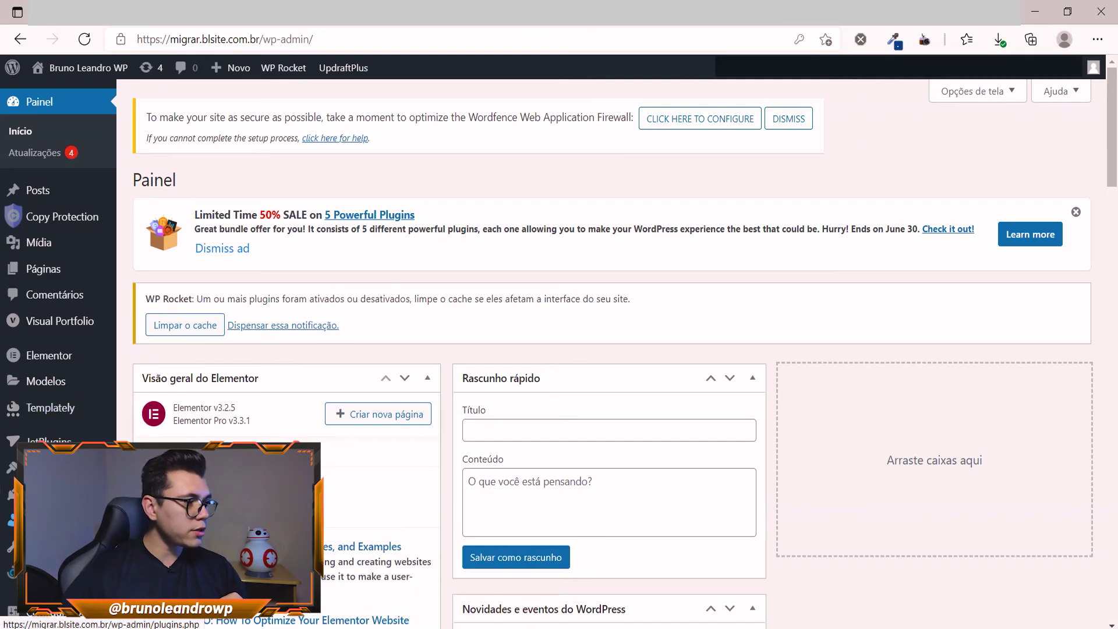
pyautogui.click(170, 526)
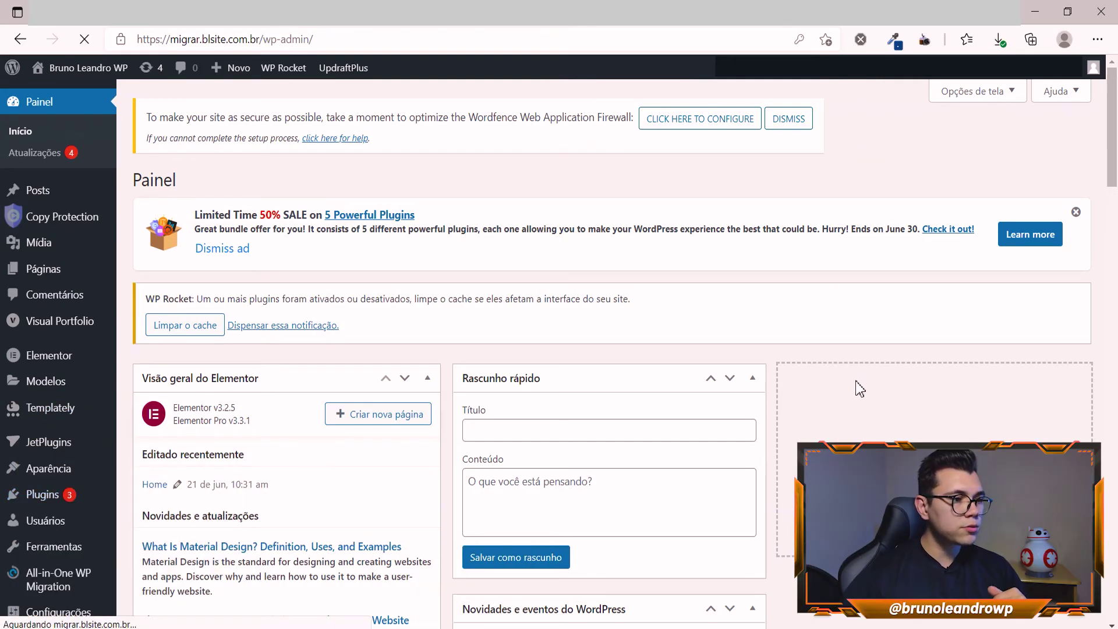
pyautogui.click(945, 377)
pyautogui.write('upda')
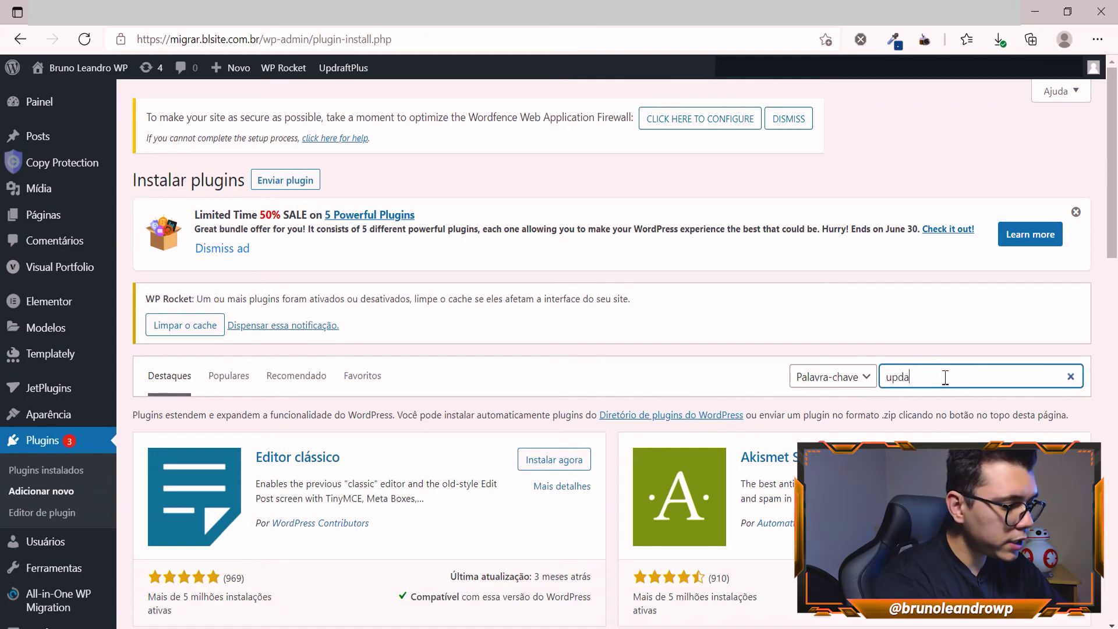
pyautogui.write('te urls')
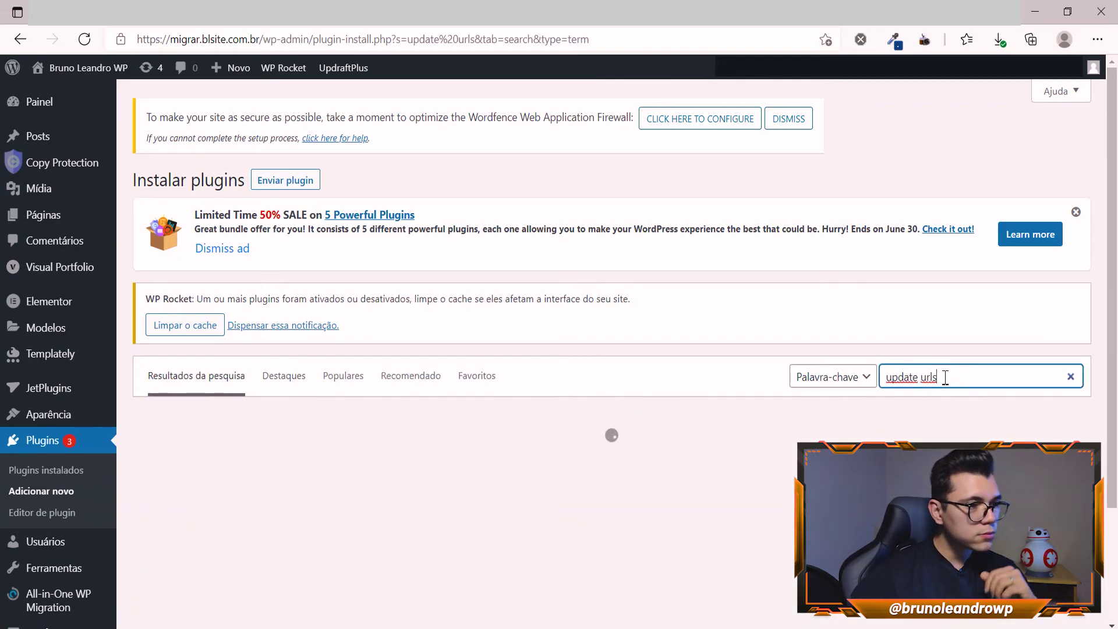
pyautogui.scroll(-3, 462, 436)
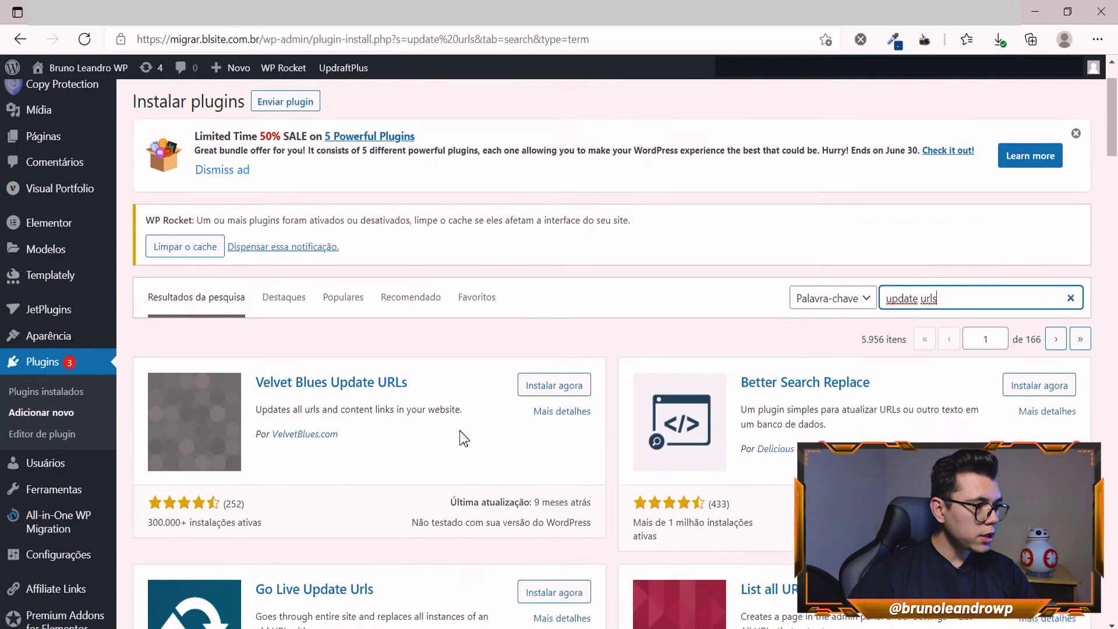
pyautogui.click(545, 291)
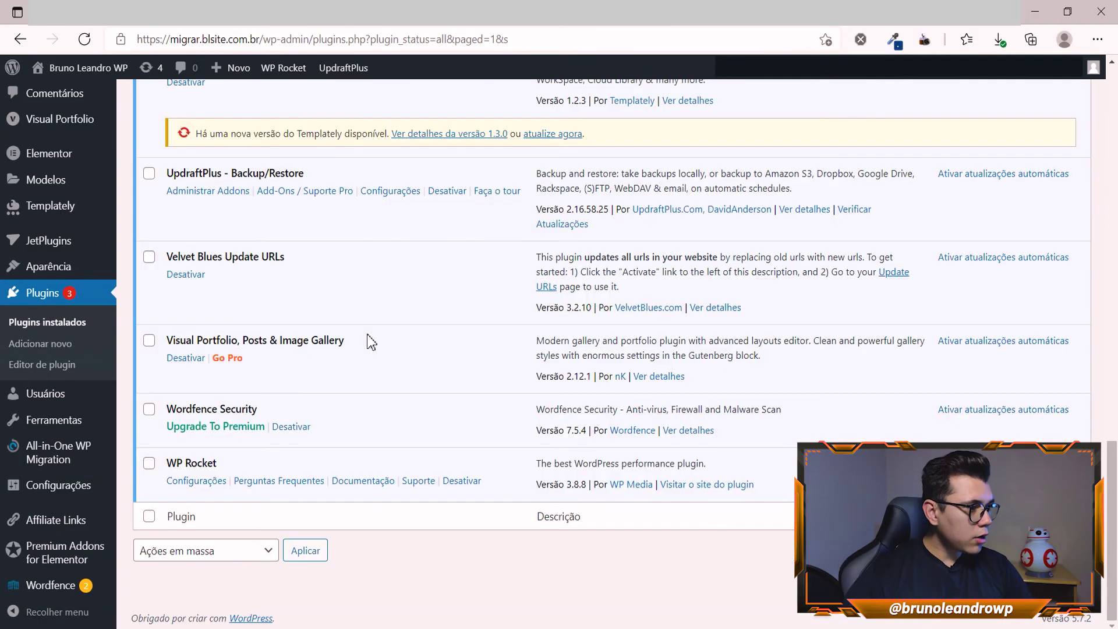
pyautogui.moveTo(87, 419)
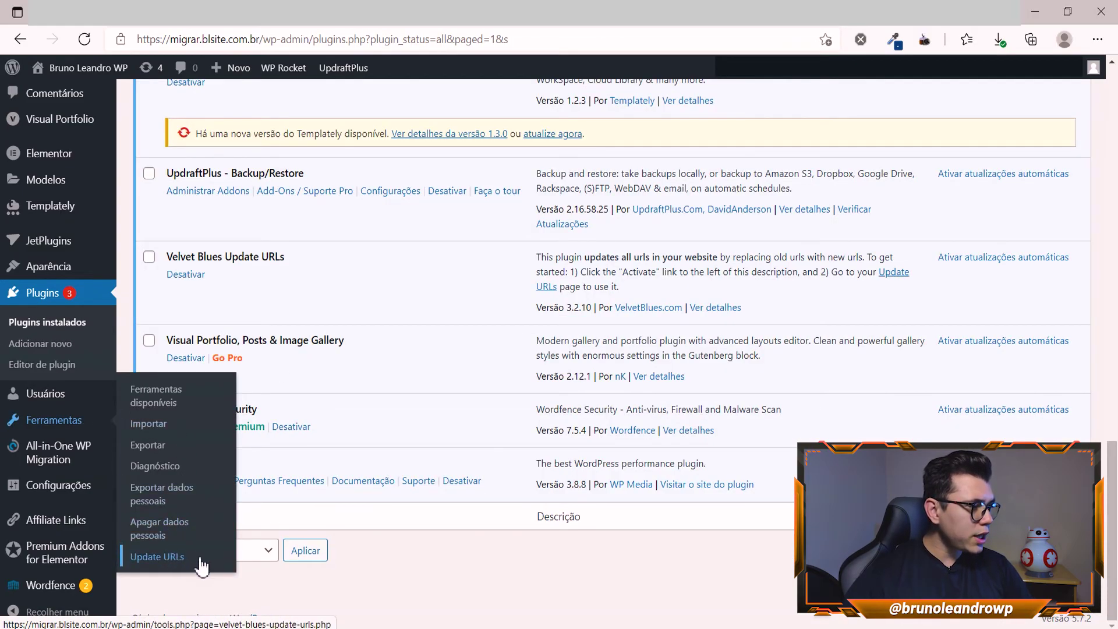
pyautogui.click(200, 560)
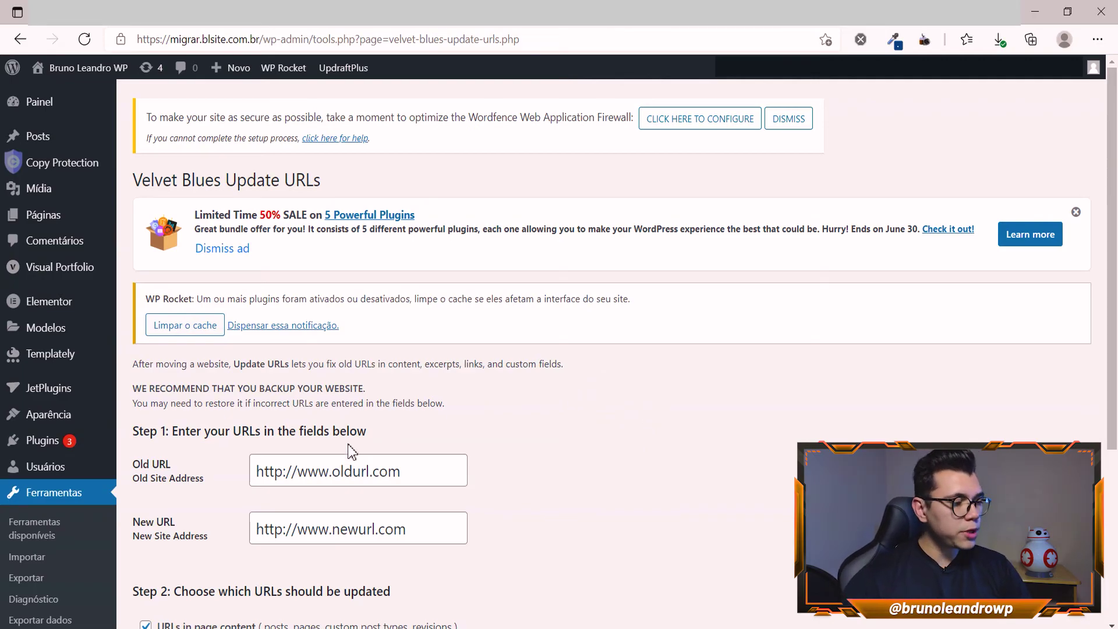
pyautogui.click(329, 476)
pyautogui.write('https:/')
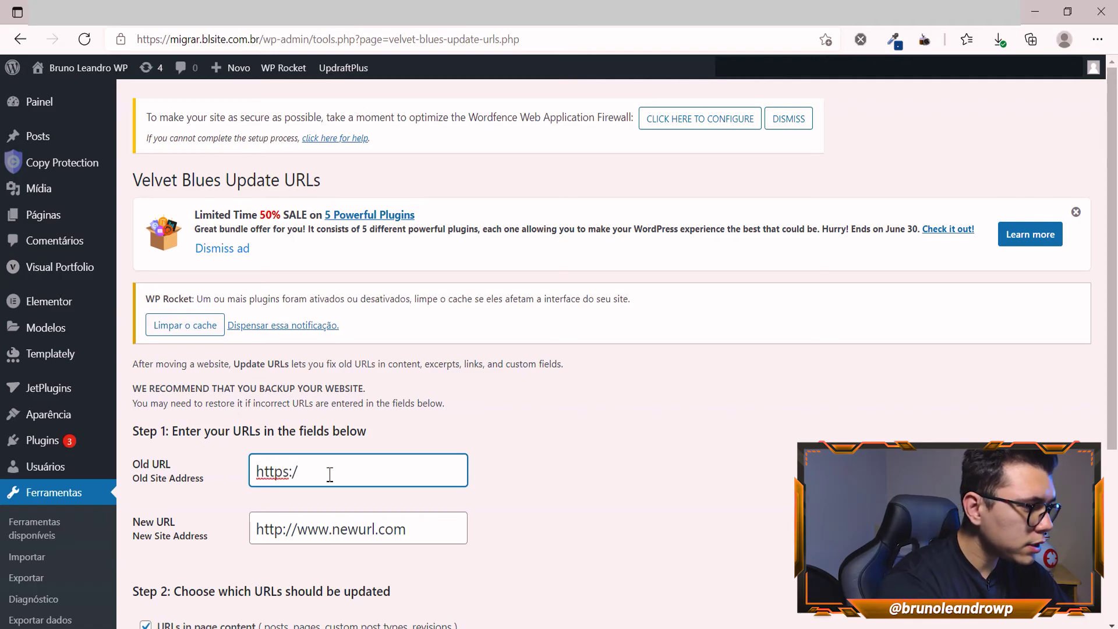
pyautogui.write('/blwp.com.br')
pyautogui.press('Tab')
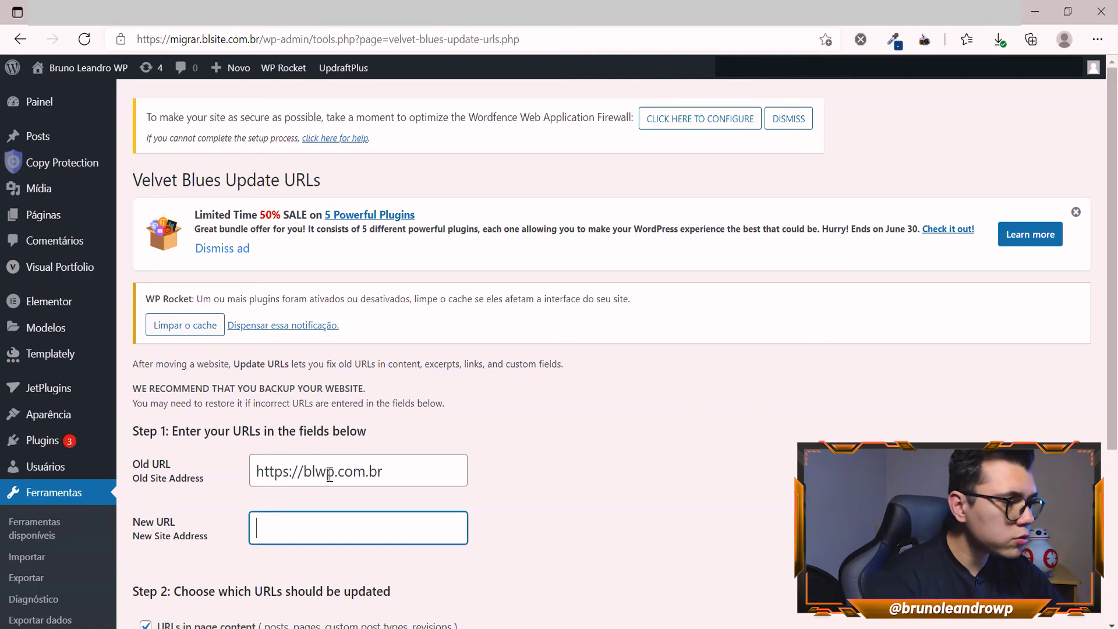
pyautogui.write('http')
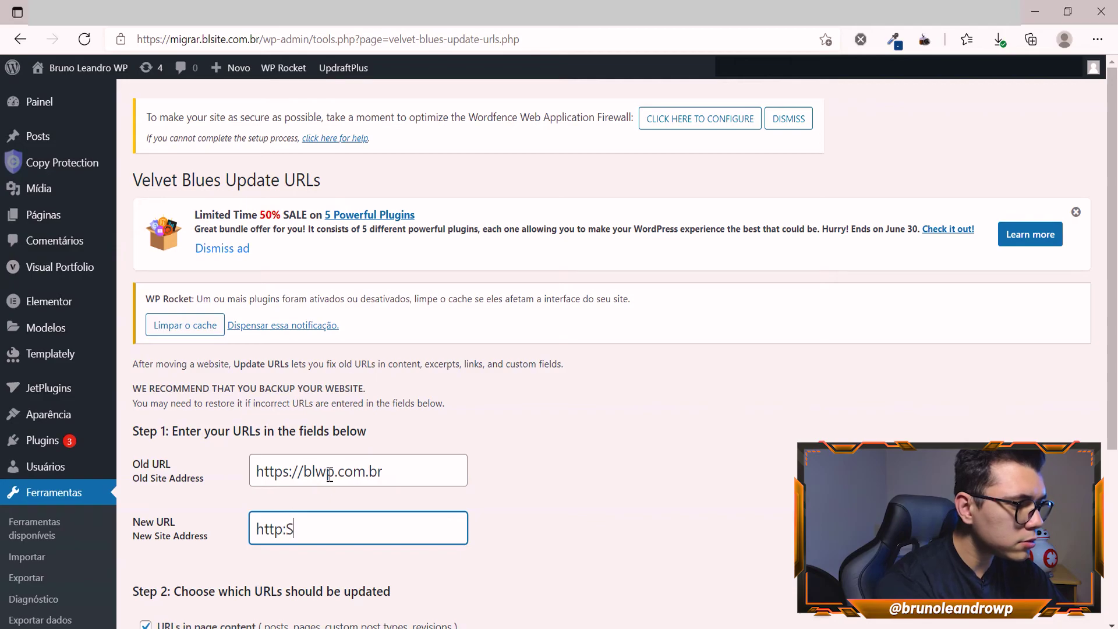
pyautogui.write('s://migrar.blsite.com.br')
# Include excerpts, links, attachments, custom fields and meta boxes, and all GUIDs in the update, and run the URL replacement
pyautogui.scroll(-4, 226, 473)
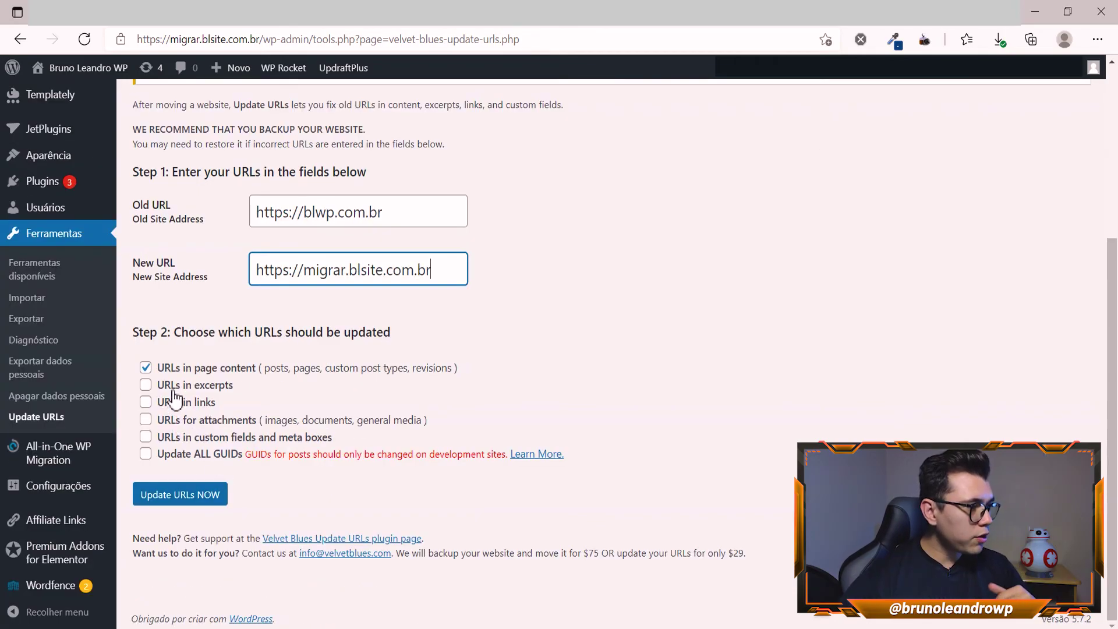
pyautogui.click(172, 385)
pyautogui.click(176, 402)
pyautogui.click(178, 420)
pyautogui.click(181, 436)
pyautogui.click(181, 454)
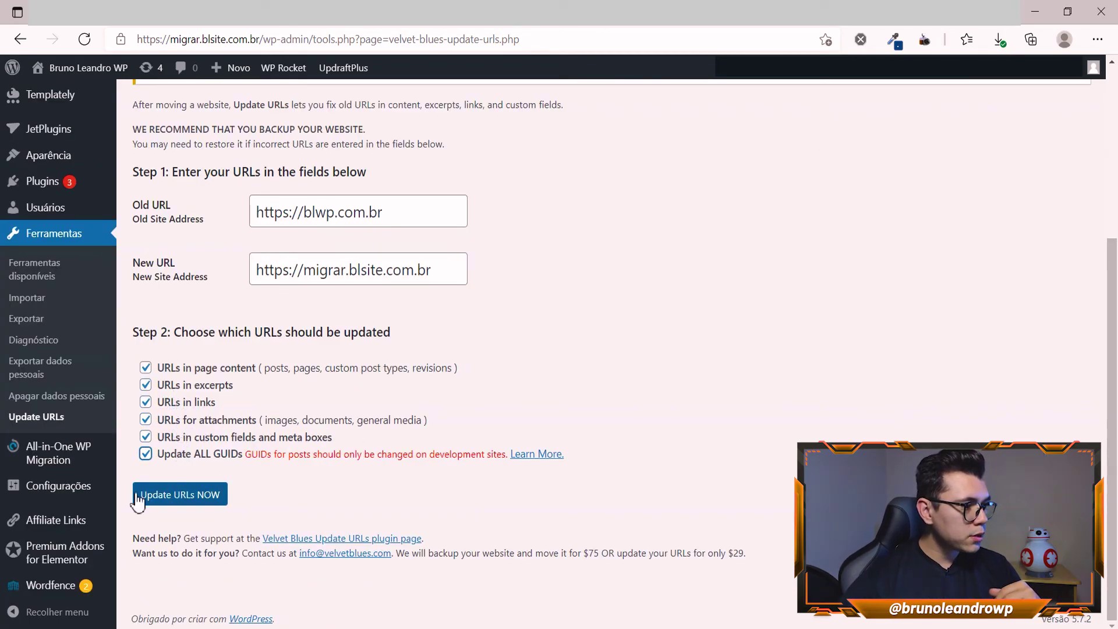
pyautogui.click(195, 509)
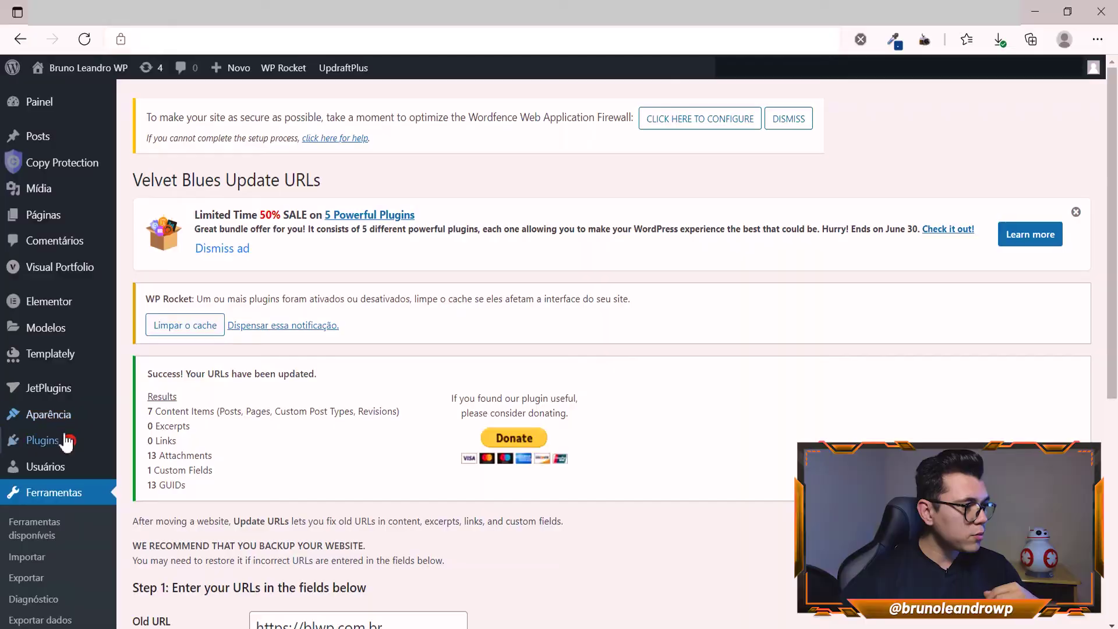
# Search the plugin directory for "updraft plus" and locate UpdraftPlus WordPress Backup Plugin
pyautogui.moveTo(66, 440)
pyautogui.click(156, 462)
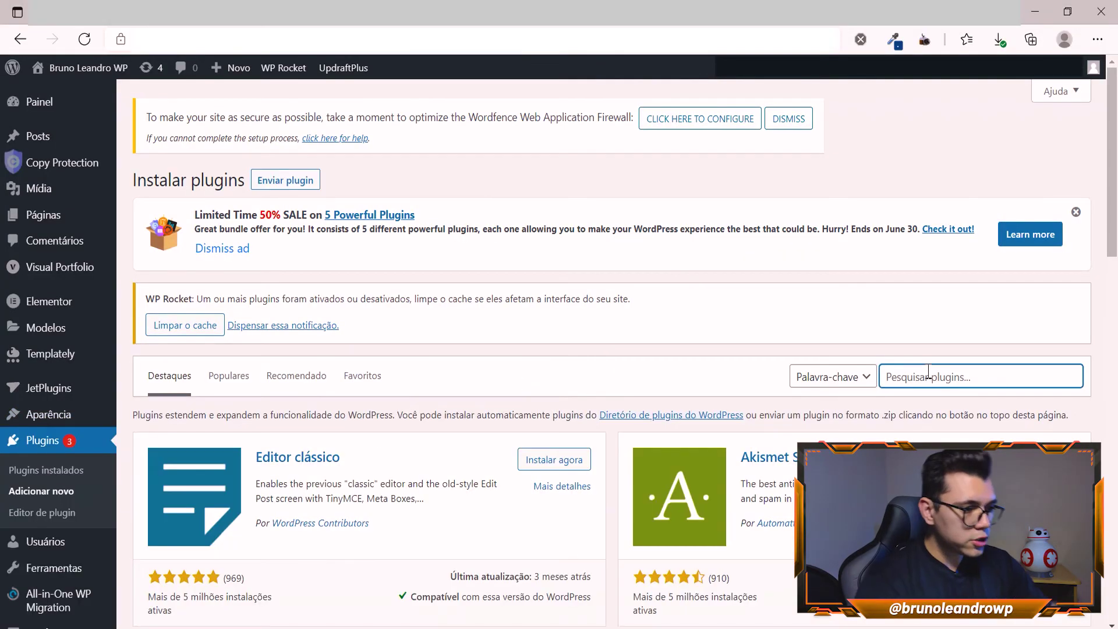
pyautogui.click(928, 376)
pyautogui.write('updr')
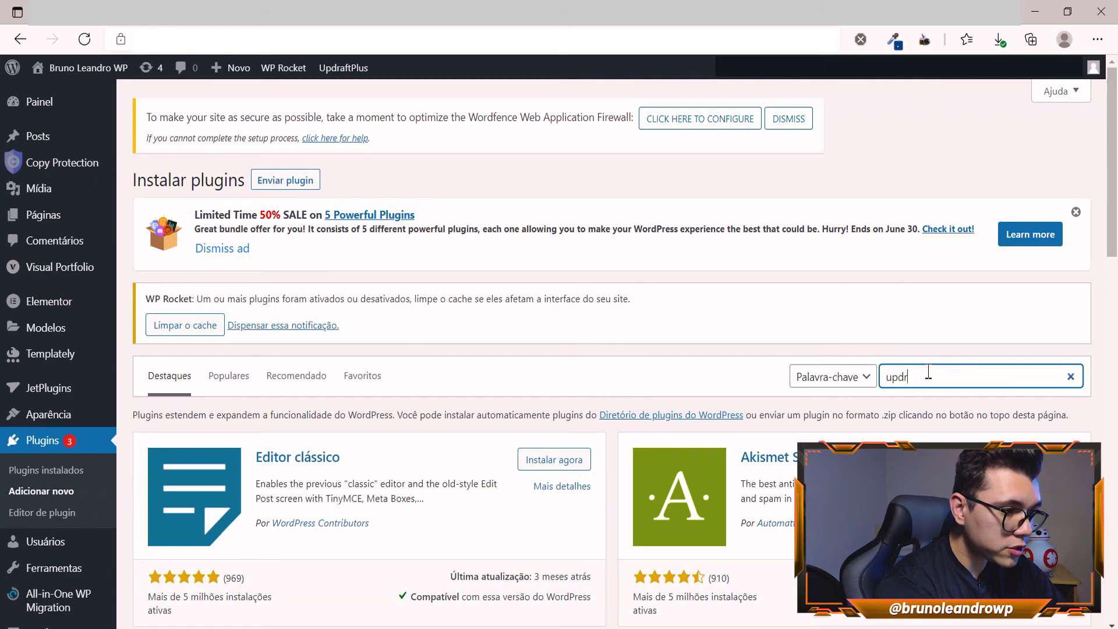
pyautogui.write('aft p')
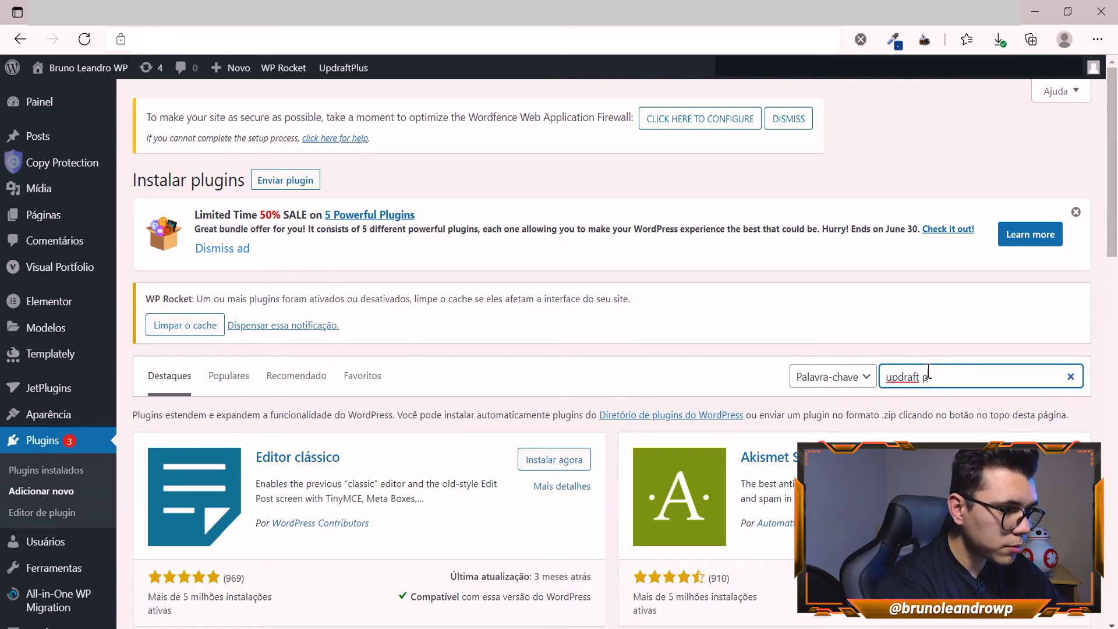
pyautogui.write('lus')
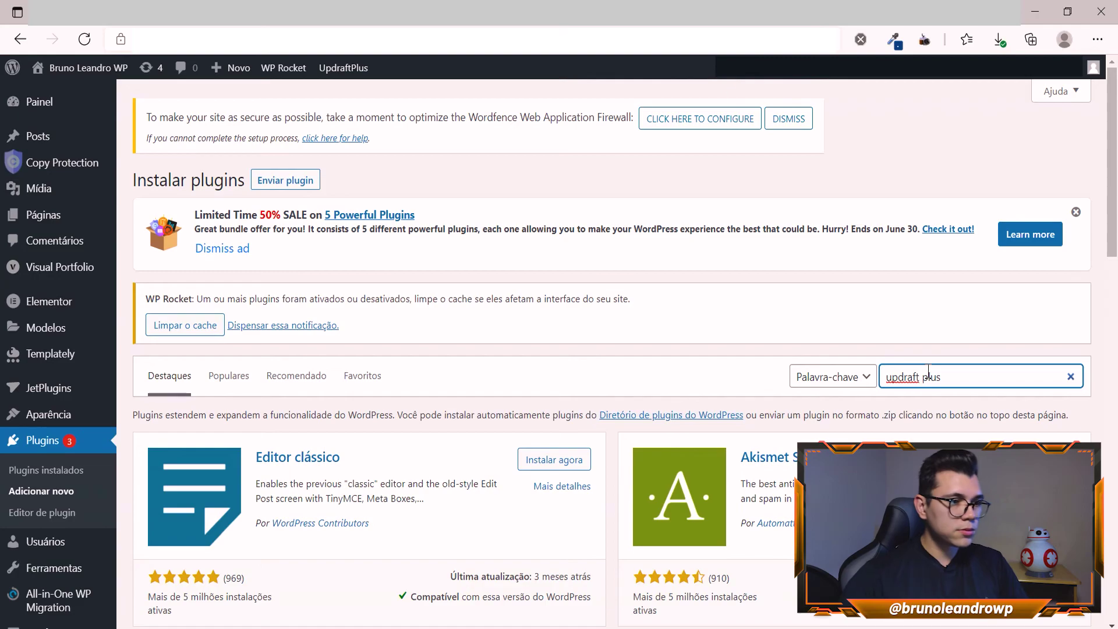
pyautogui.scroll(-2, 763, 375)
pyautogui.scroll(-1, 761, 376)
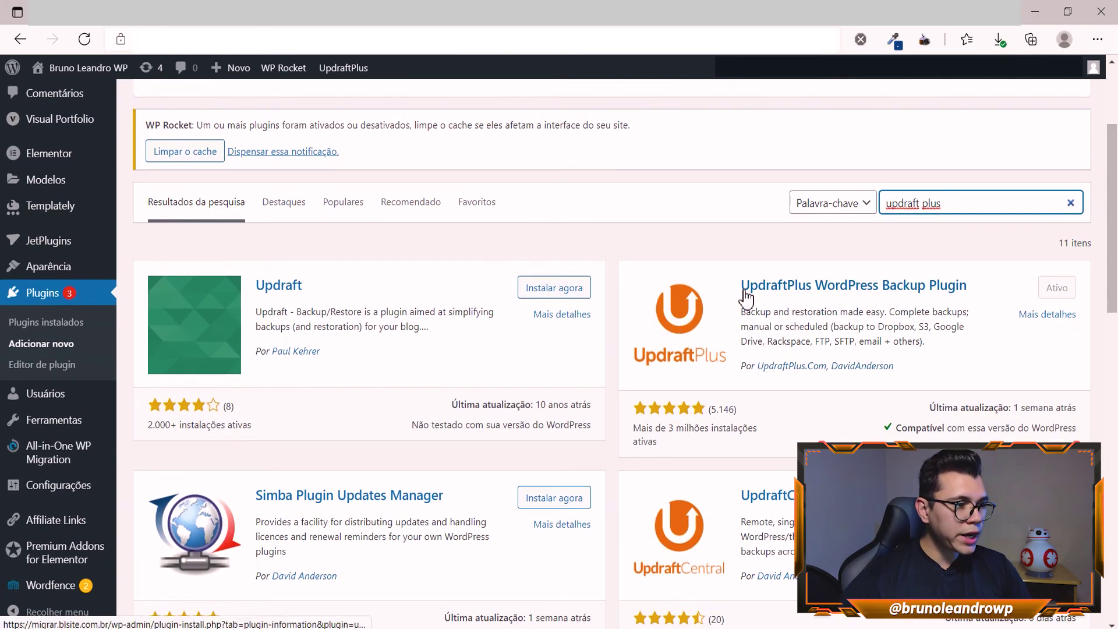